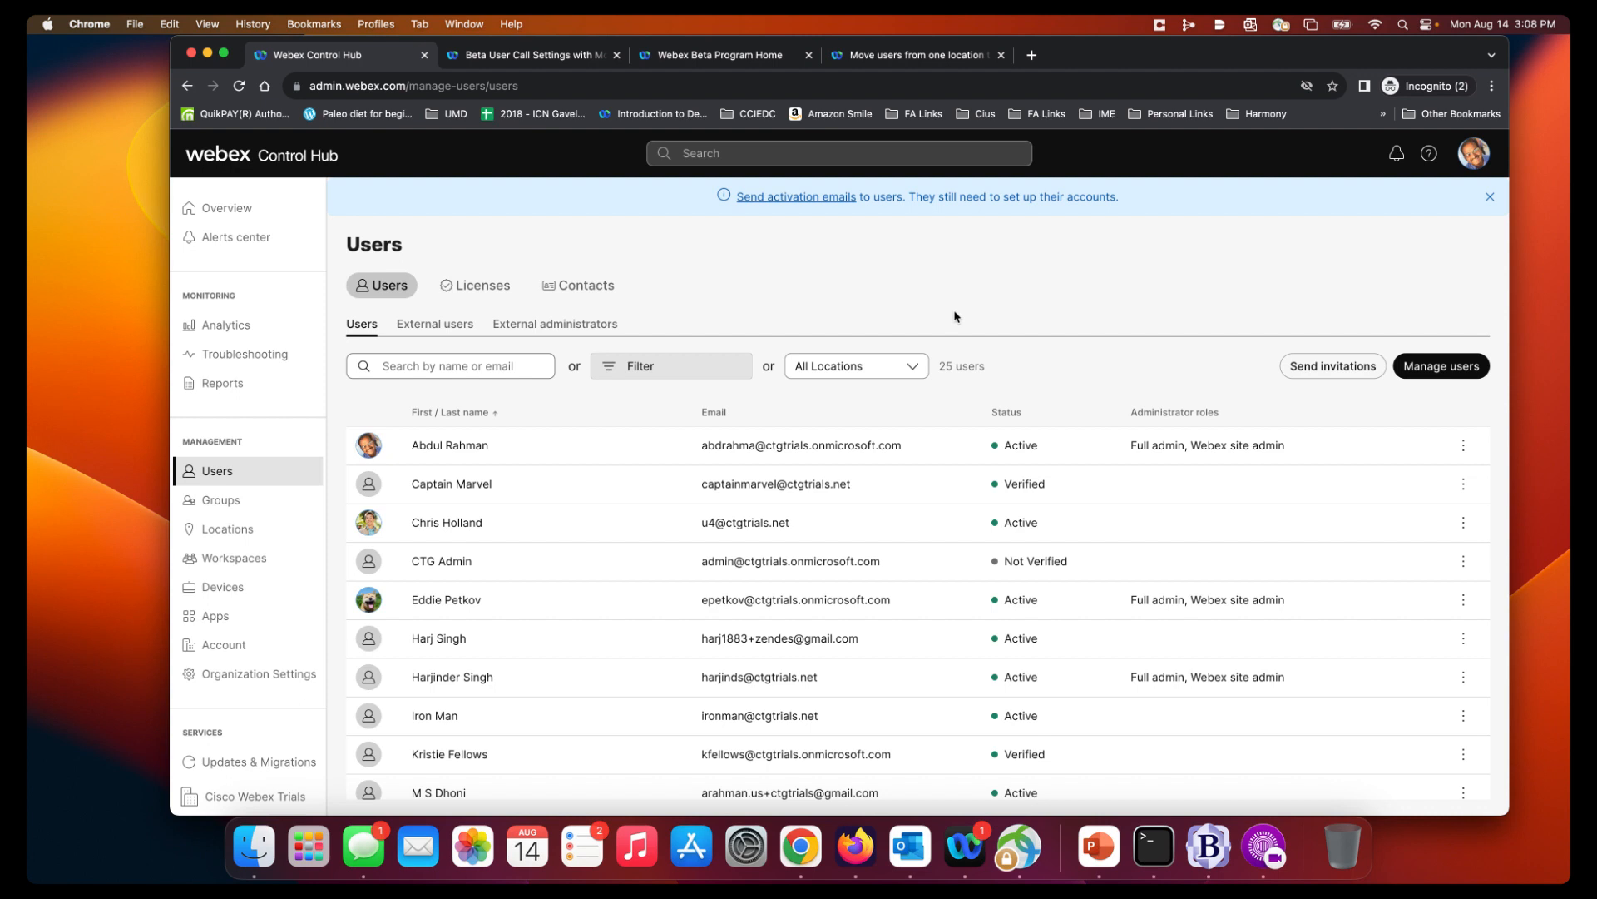
- Review the Move Calling users section of the Webex help article, highlighting the settings-retention statement and the extension-only requirement
{"action": "left_click", "coordinate": [877, 57]}
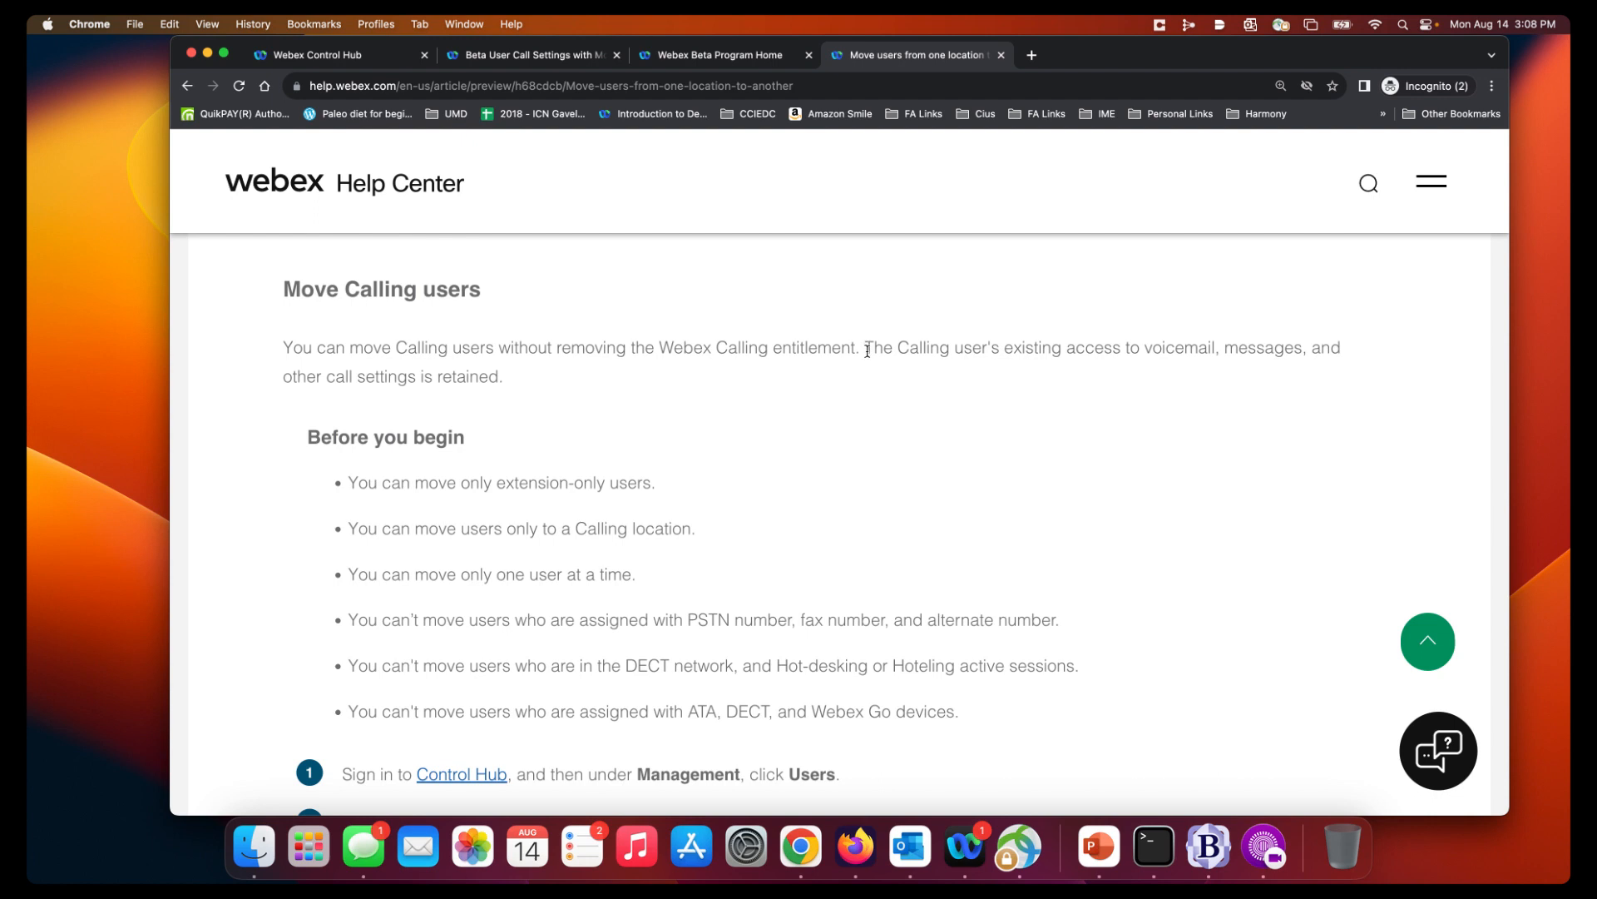
{"action": "left_click_drag", "start_coordinate": [866, 348], "coordinate": [874, 381]}
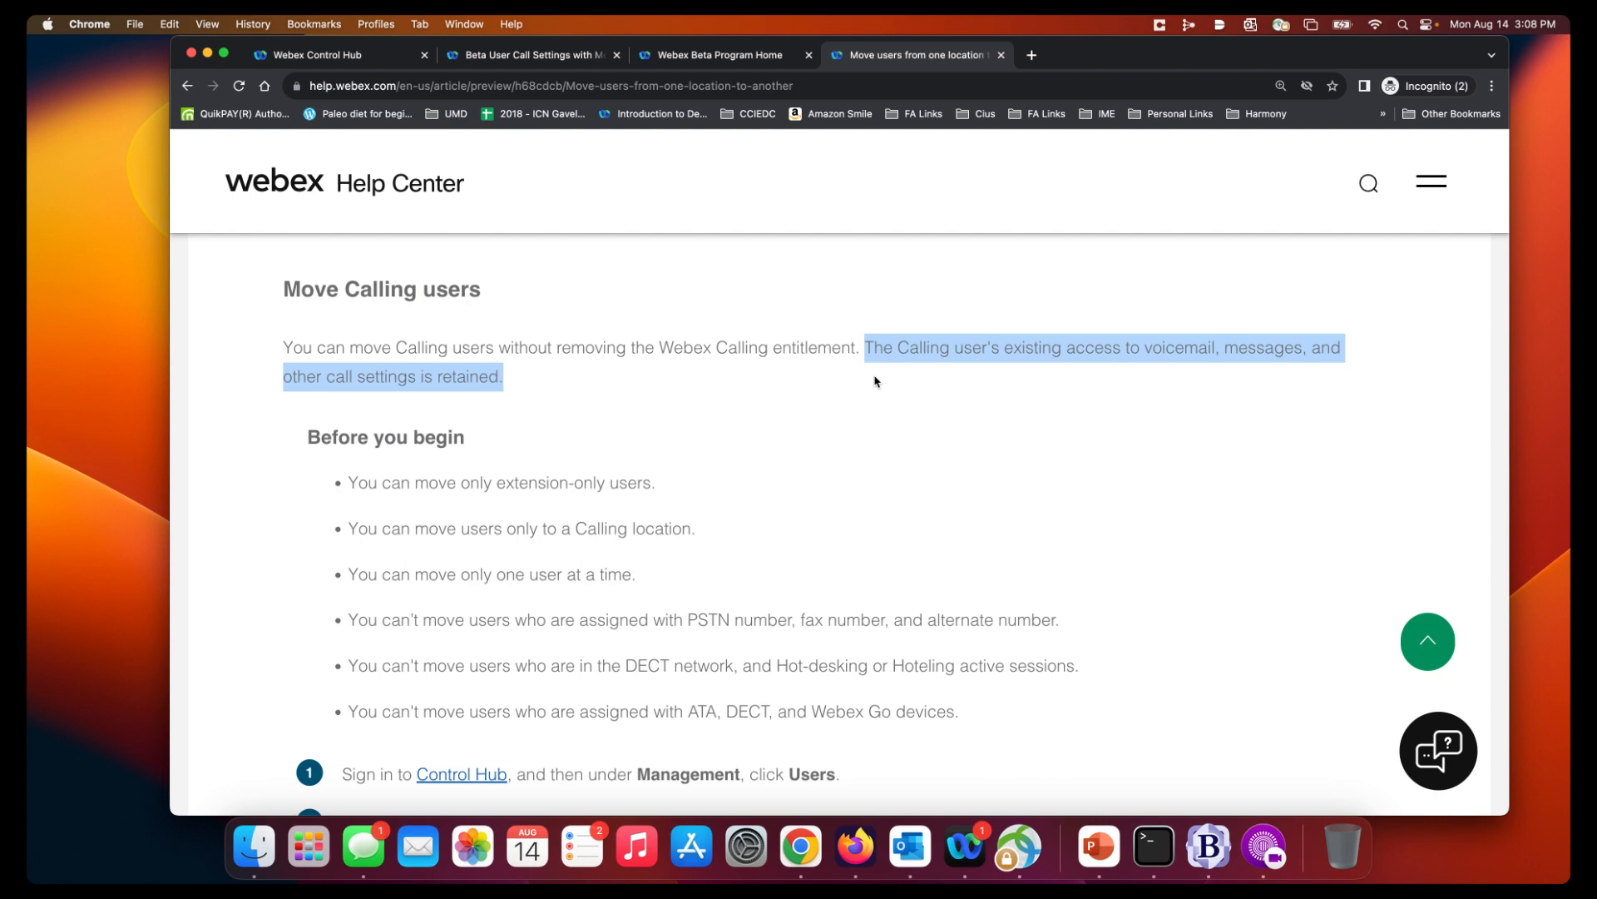
{"action": "left_click", "coordinate": [858, 382]}
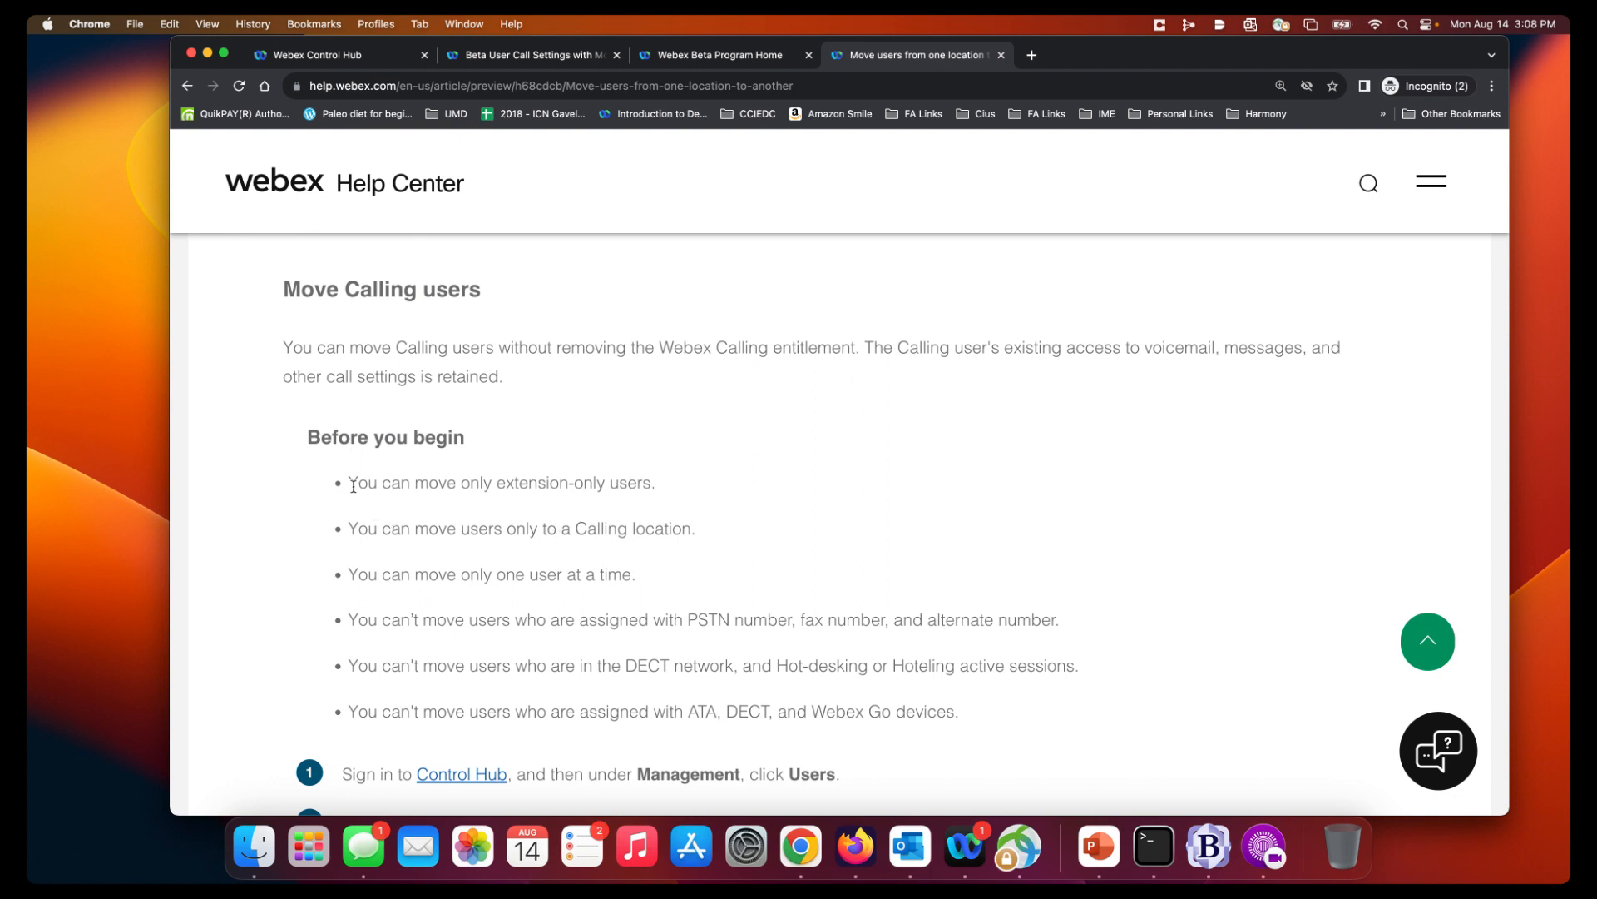
{"action": "left_click_drag", "start_coordinate": [352, 484], "coordinate": [699, 489]}
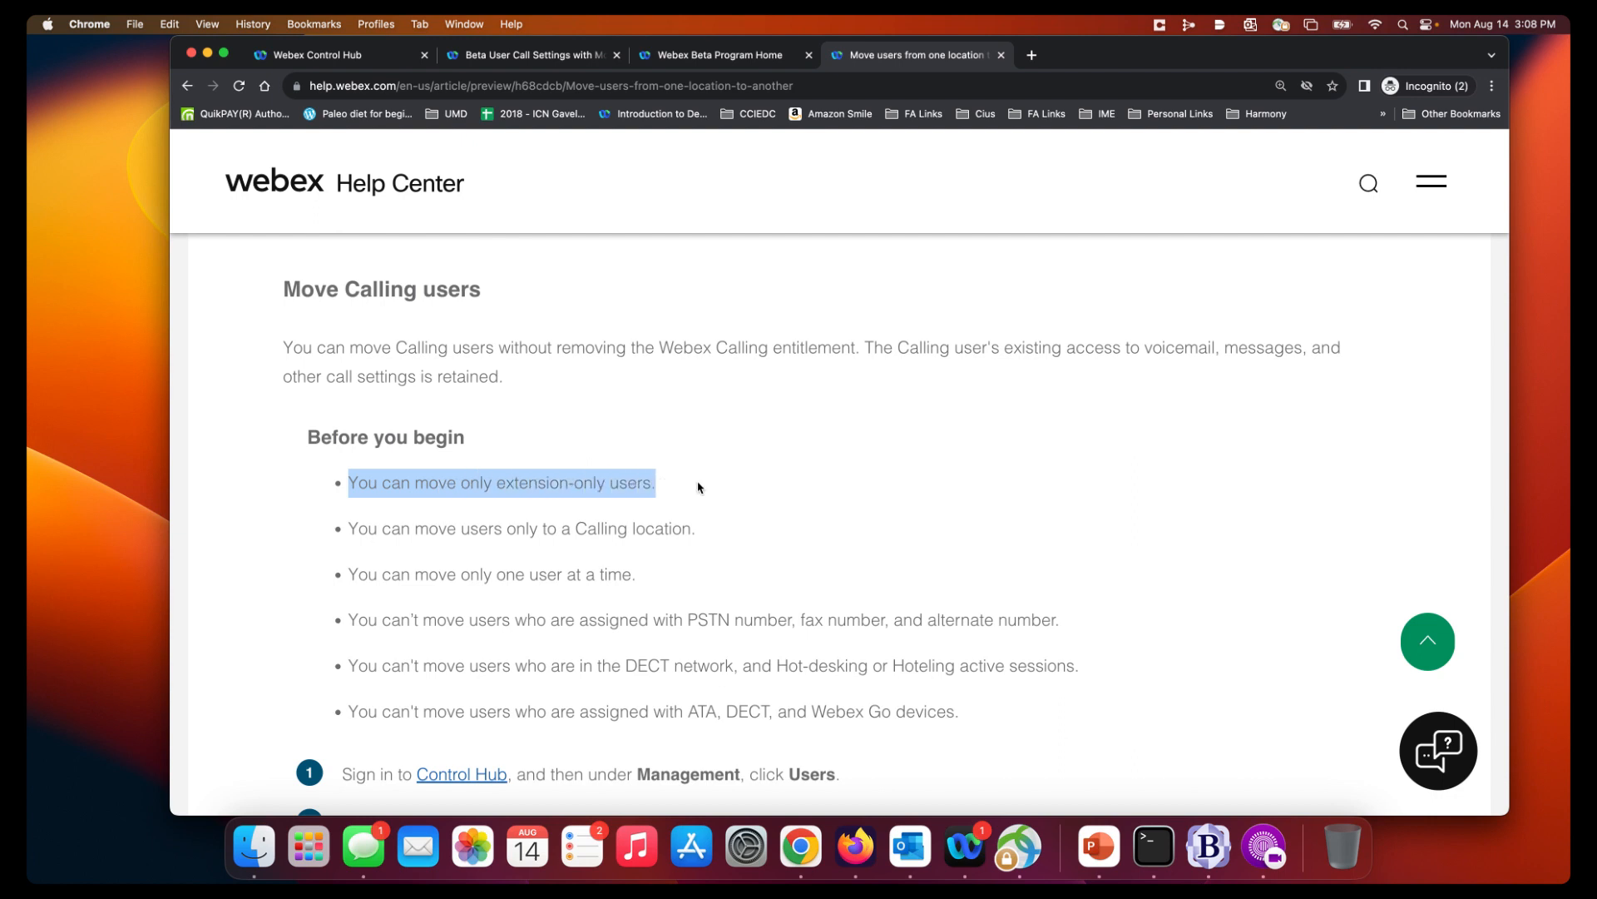
{"action": "left_click", "coordinate": [764, 503]}
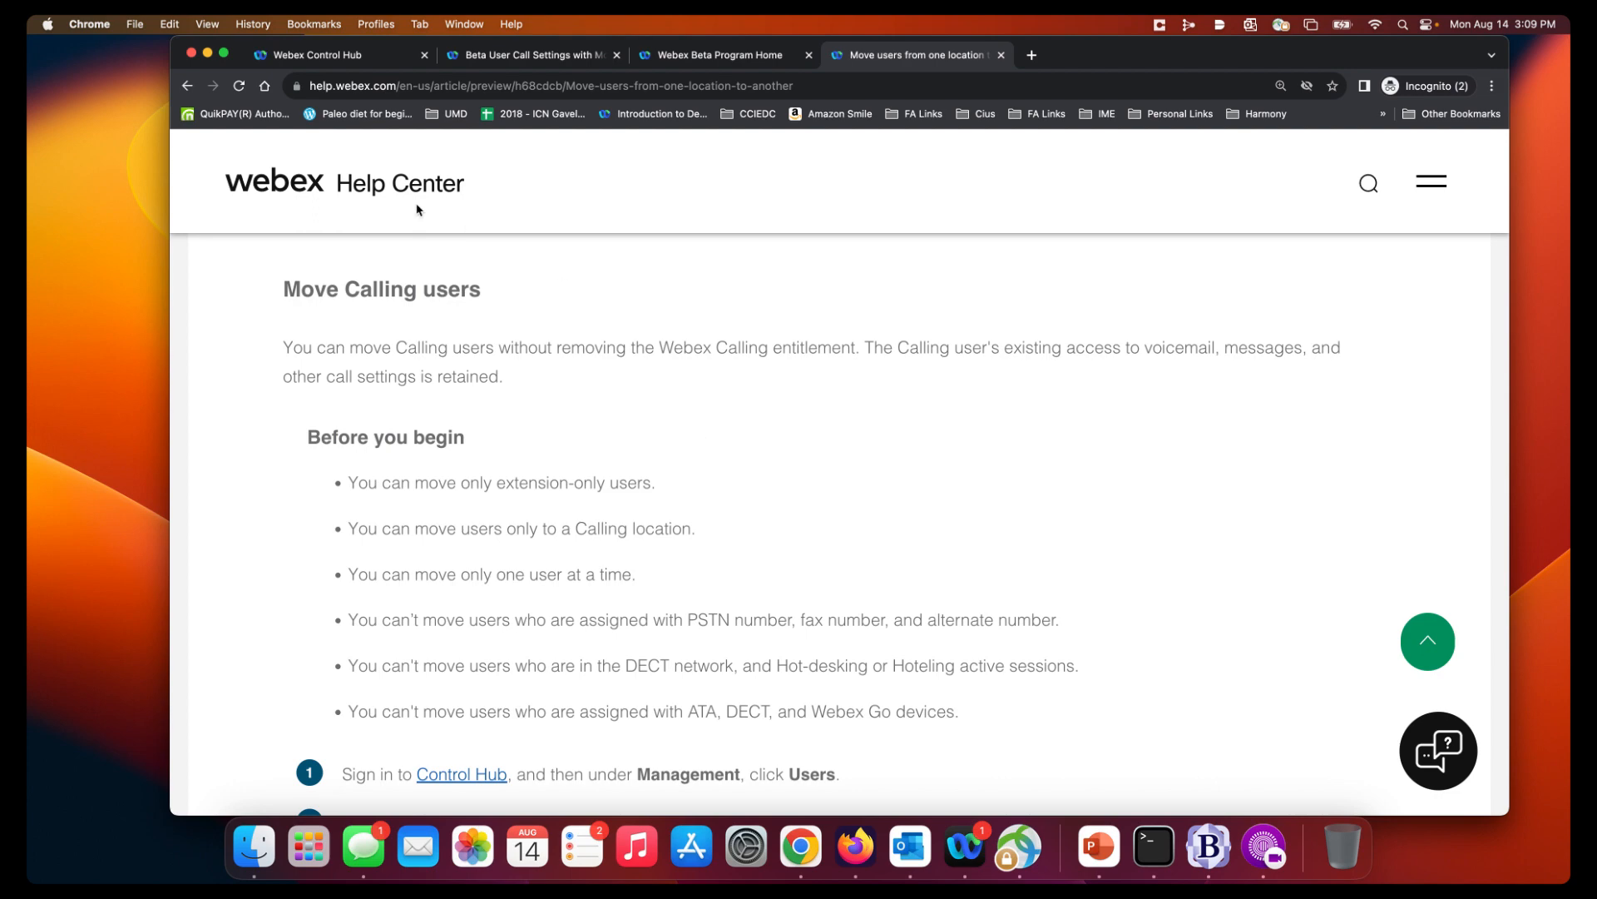
- Open the first listed user's profile in Control Hub and examine why the Location setting is locked
{"action": "left_click", "coordinate": [350, 61]}
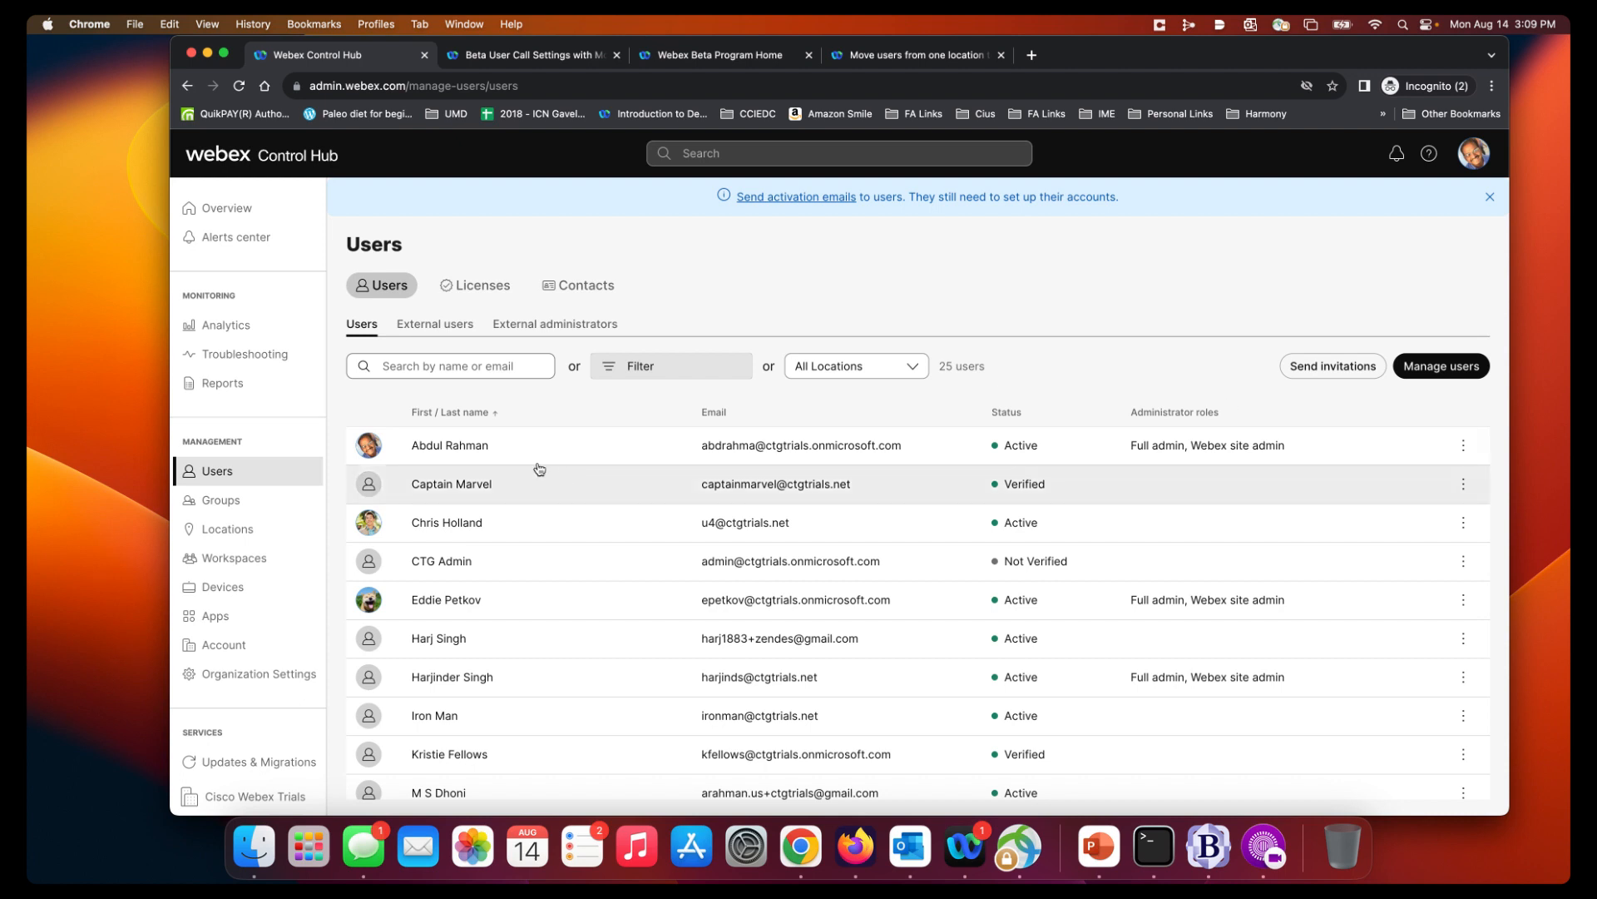
{"action": "left_click", "coordinate": [477, 457]}
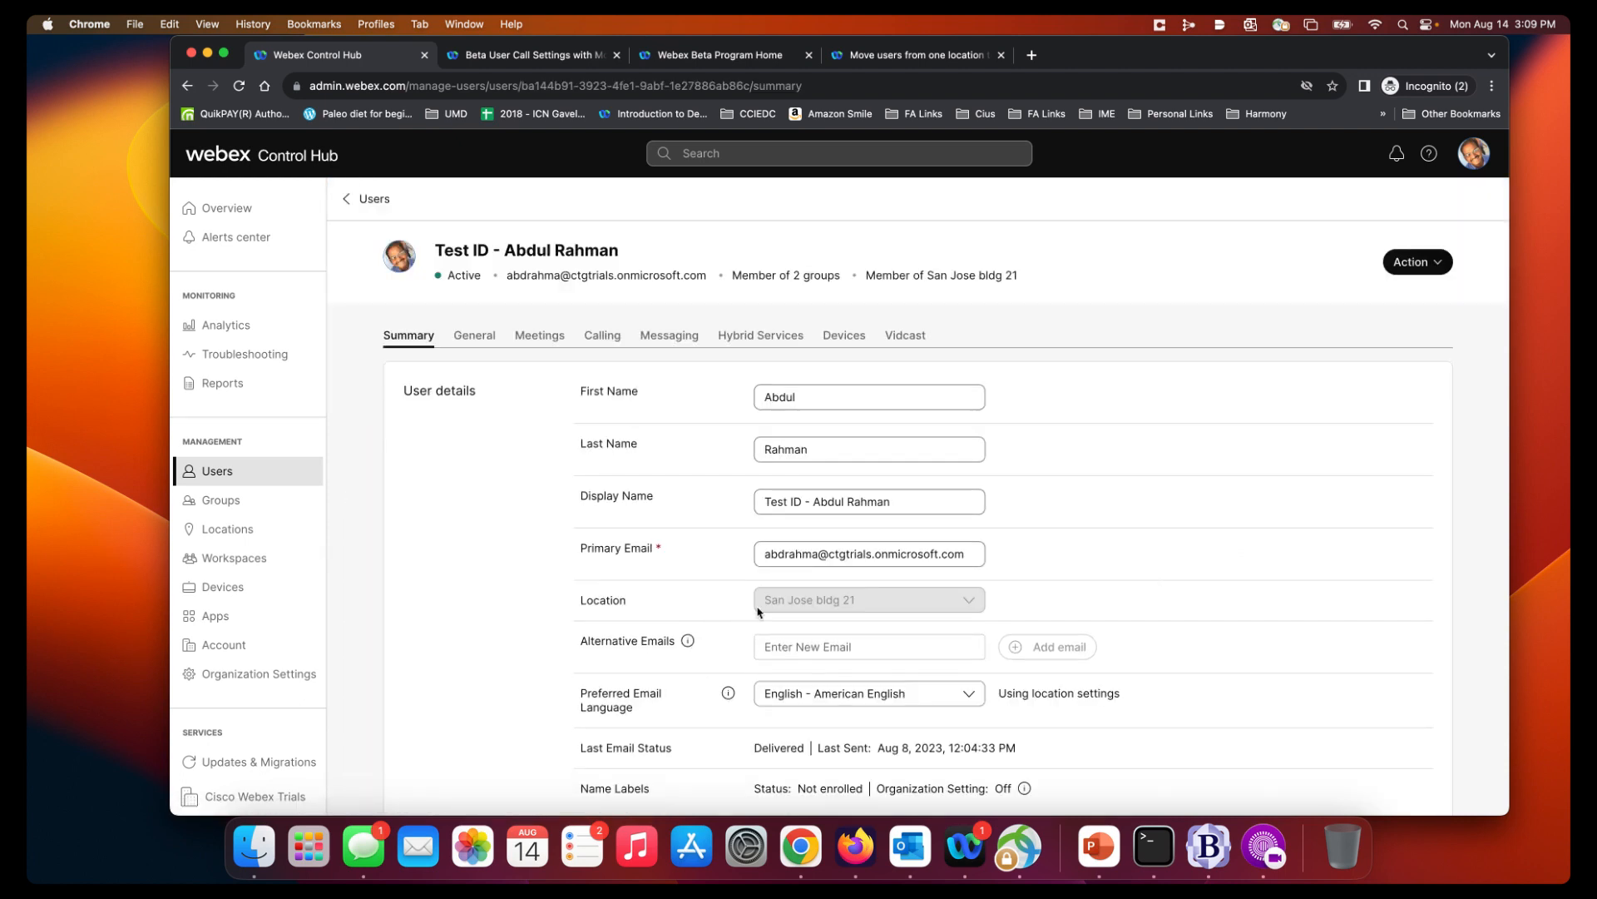
{"action": "mouse_move", "coordinate": [778, 614]}
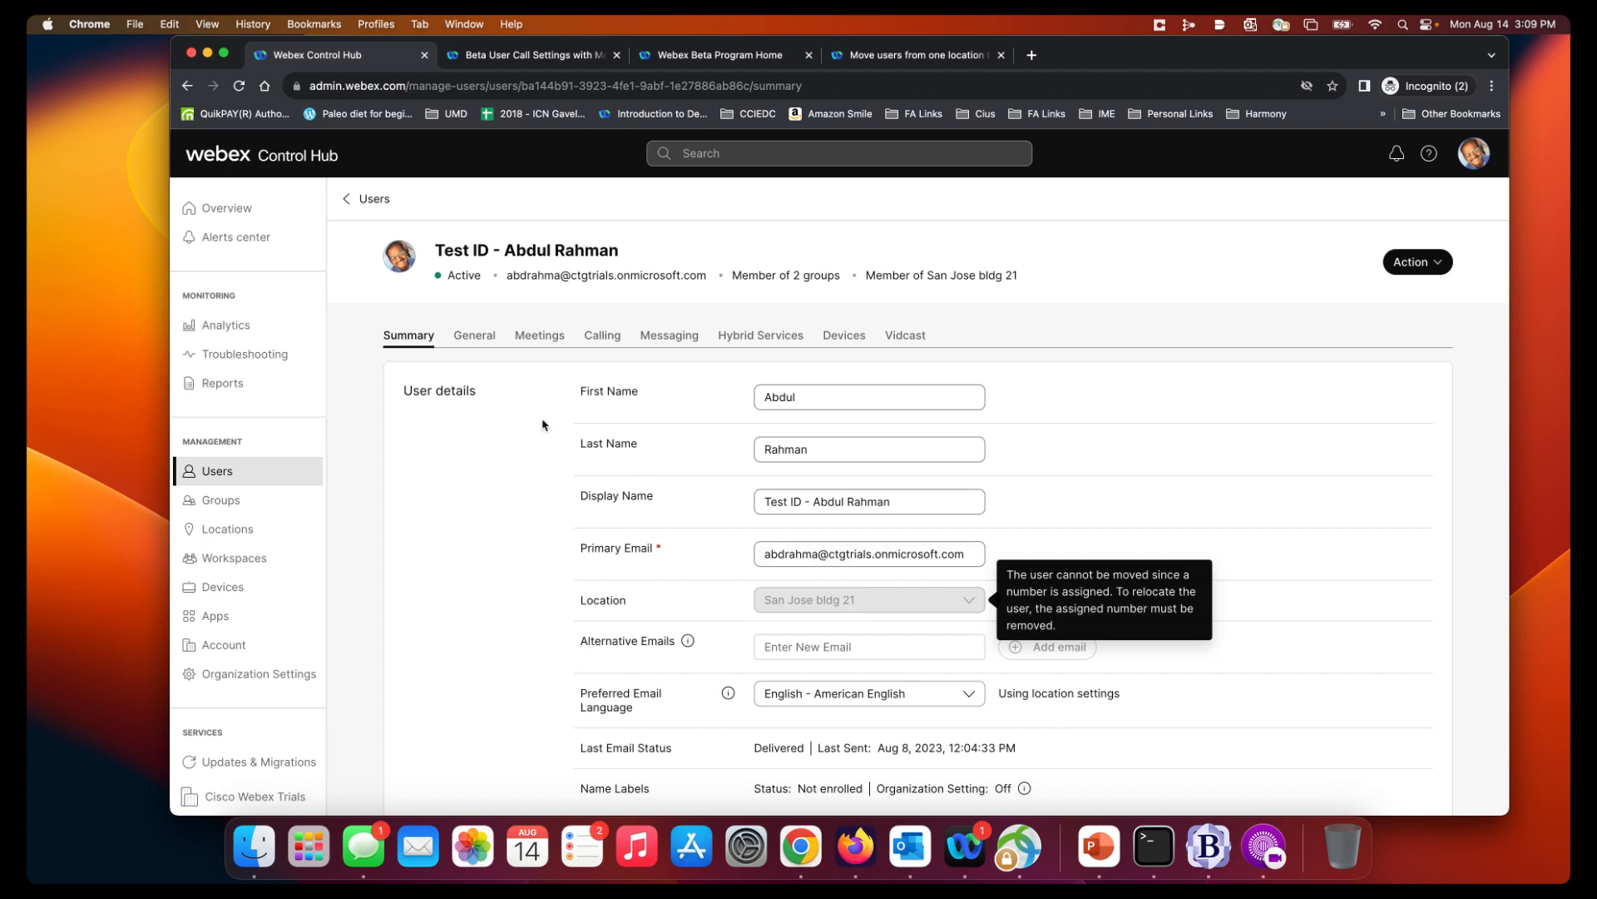
- Set the user's primary phone number to None in the calling settings, save, and confirm unassigning the number
{"action": "left_click", "coordinate": [602, 337]}
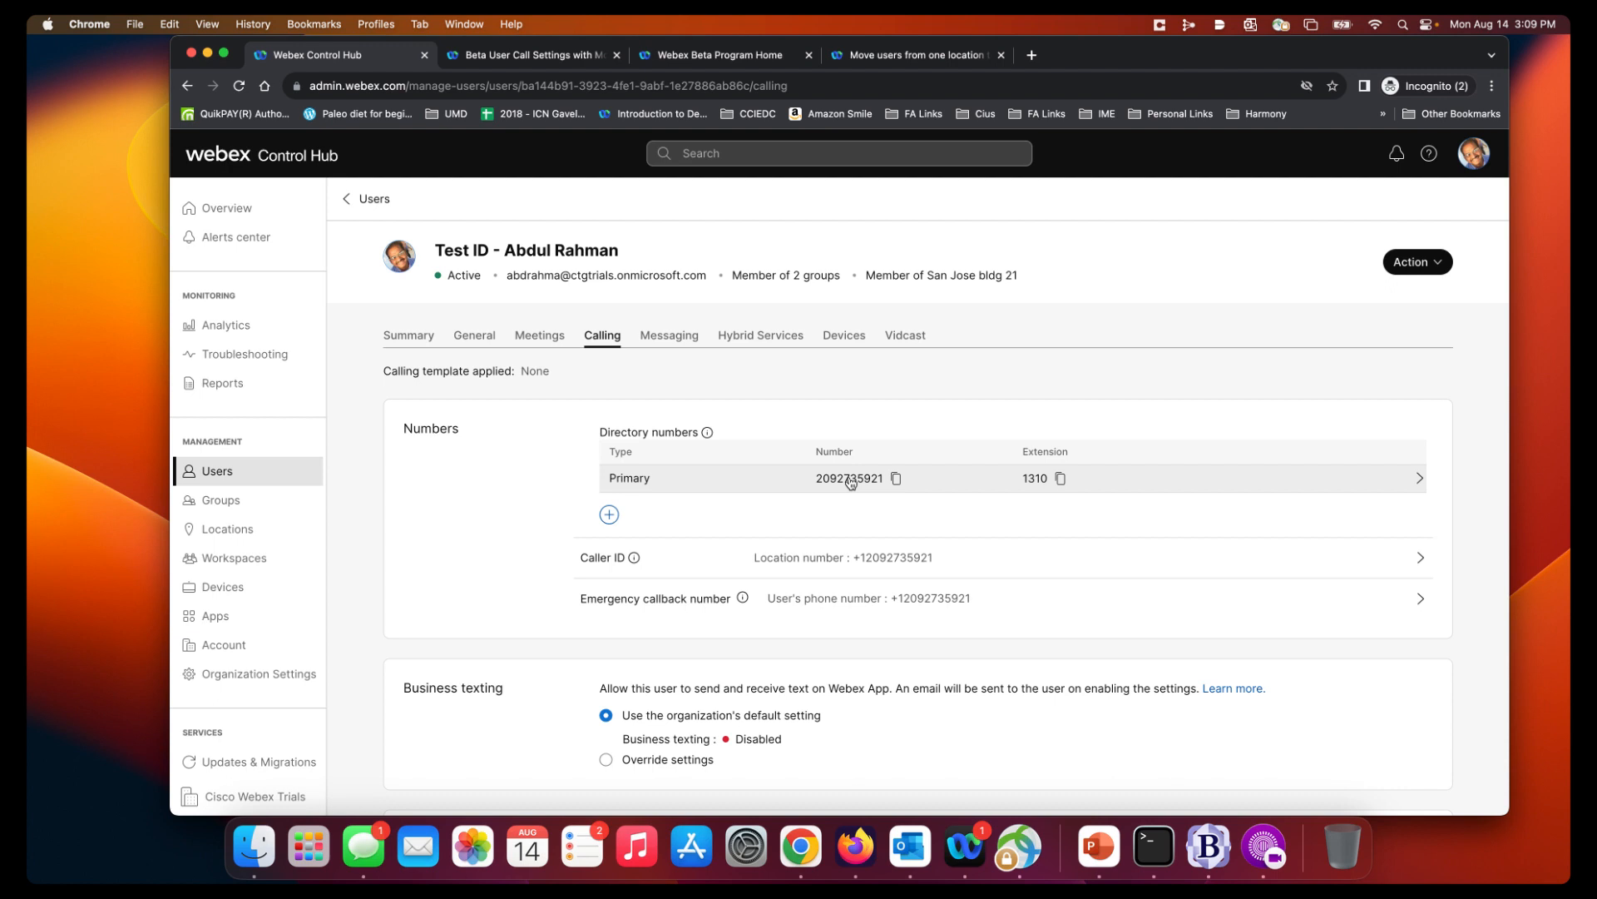
{"action": "left_click", "coordinate": [850, 481]}
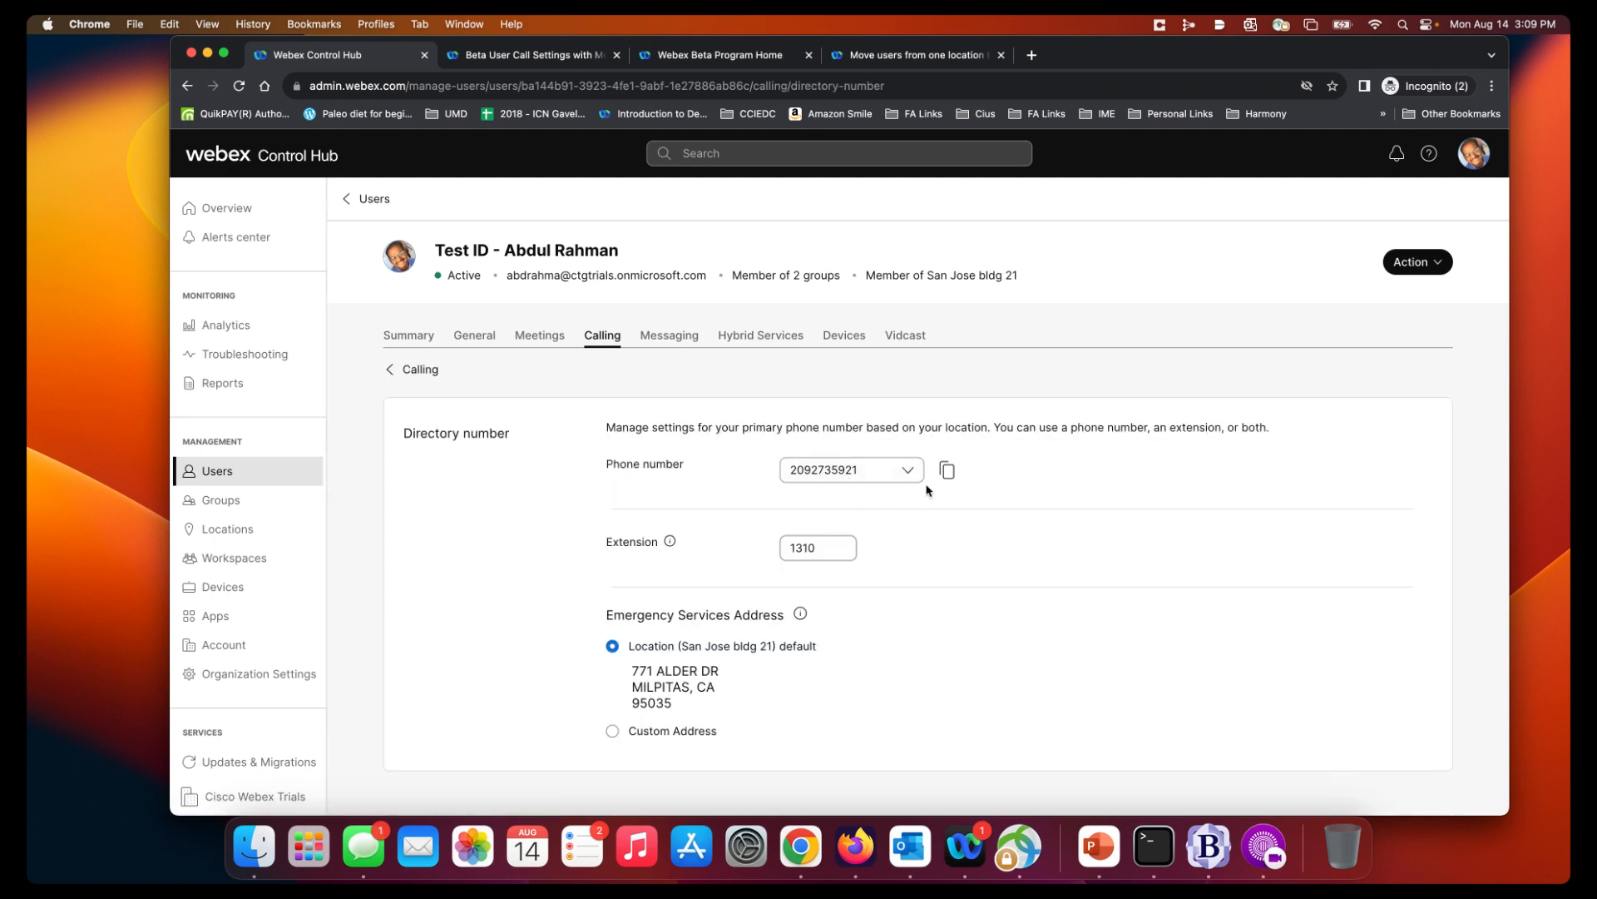
{"action": "left_click", "coordinate": [916, 481]}
{"action": "left_click", "coordinate": [874, 539]}
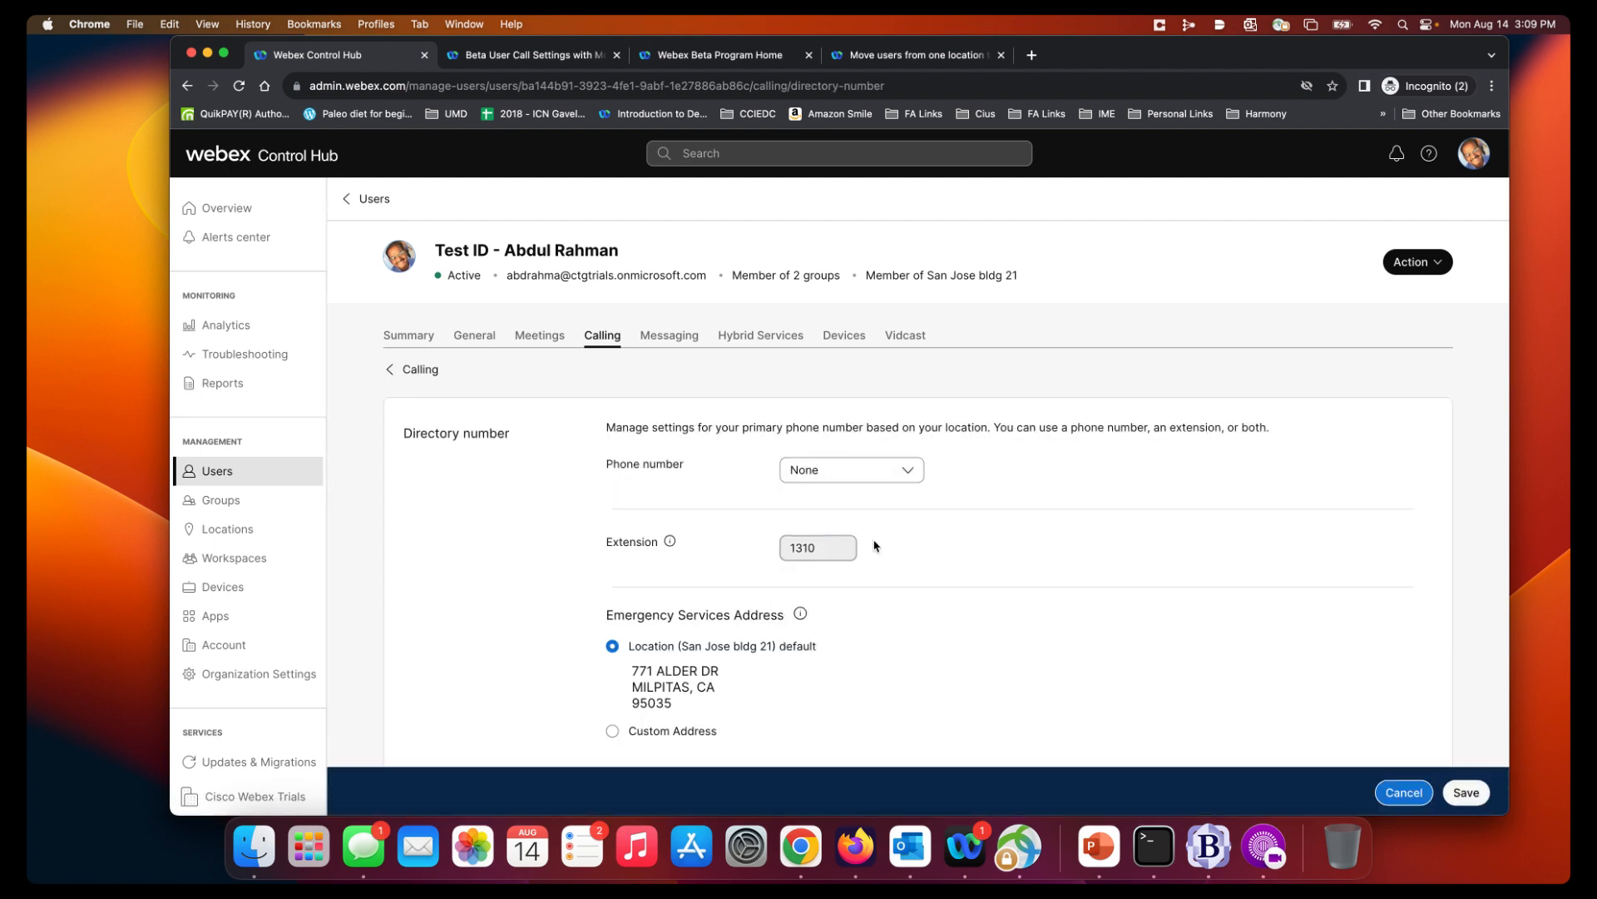
{"action": "left_click", "coordinate": [1466, 790]}
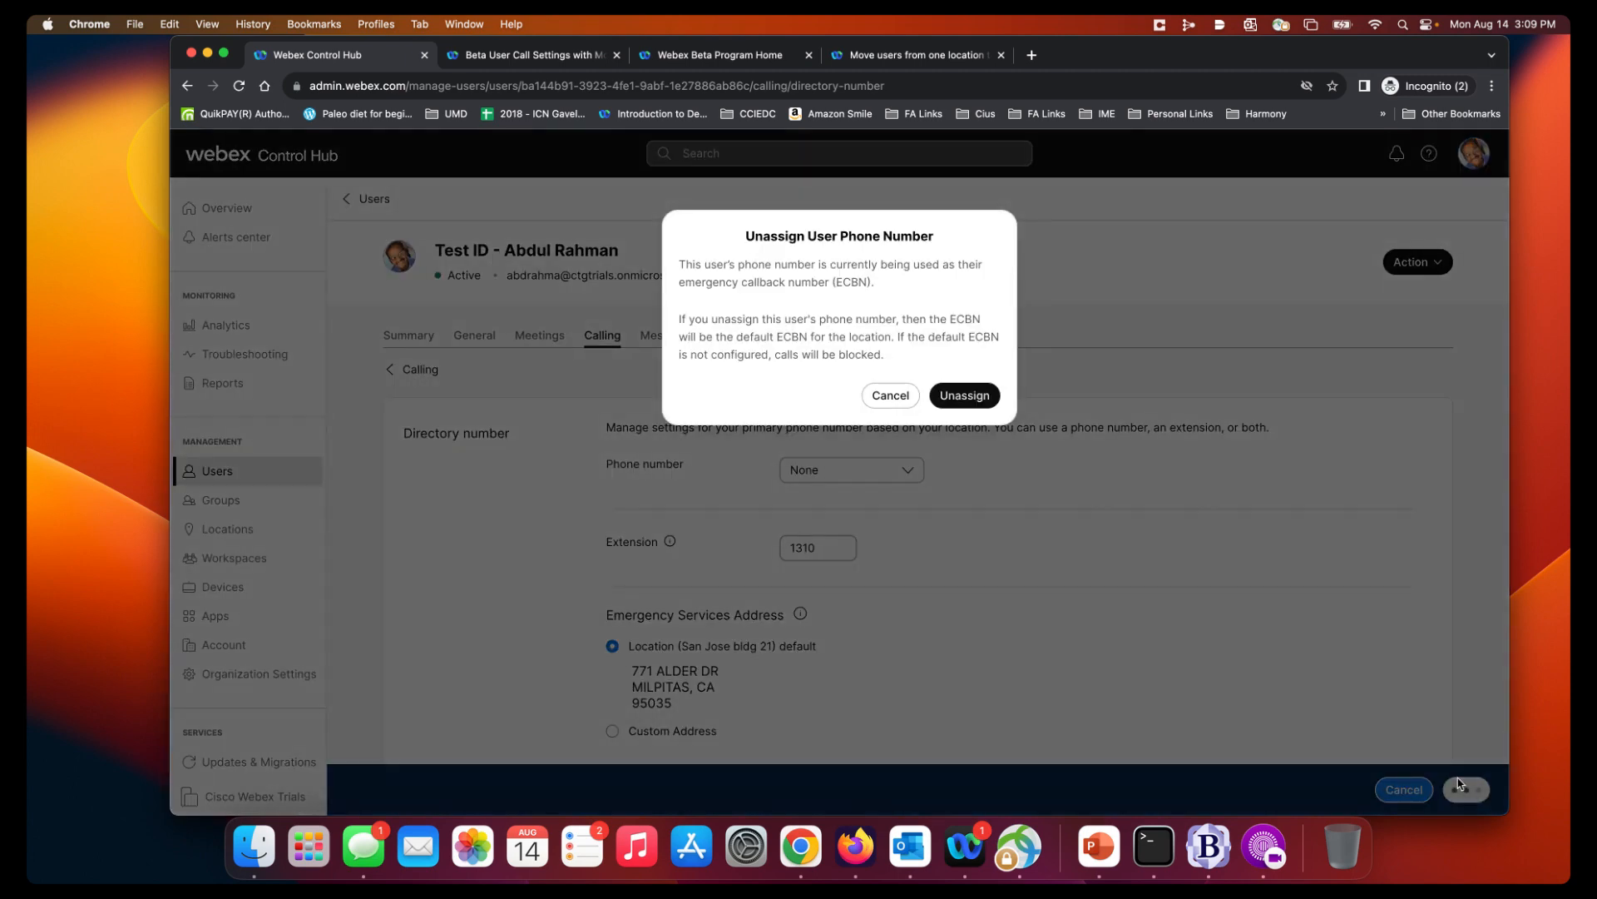
{"action": "left_click", "coordinate": [990, 399]}
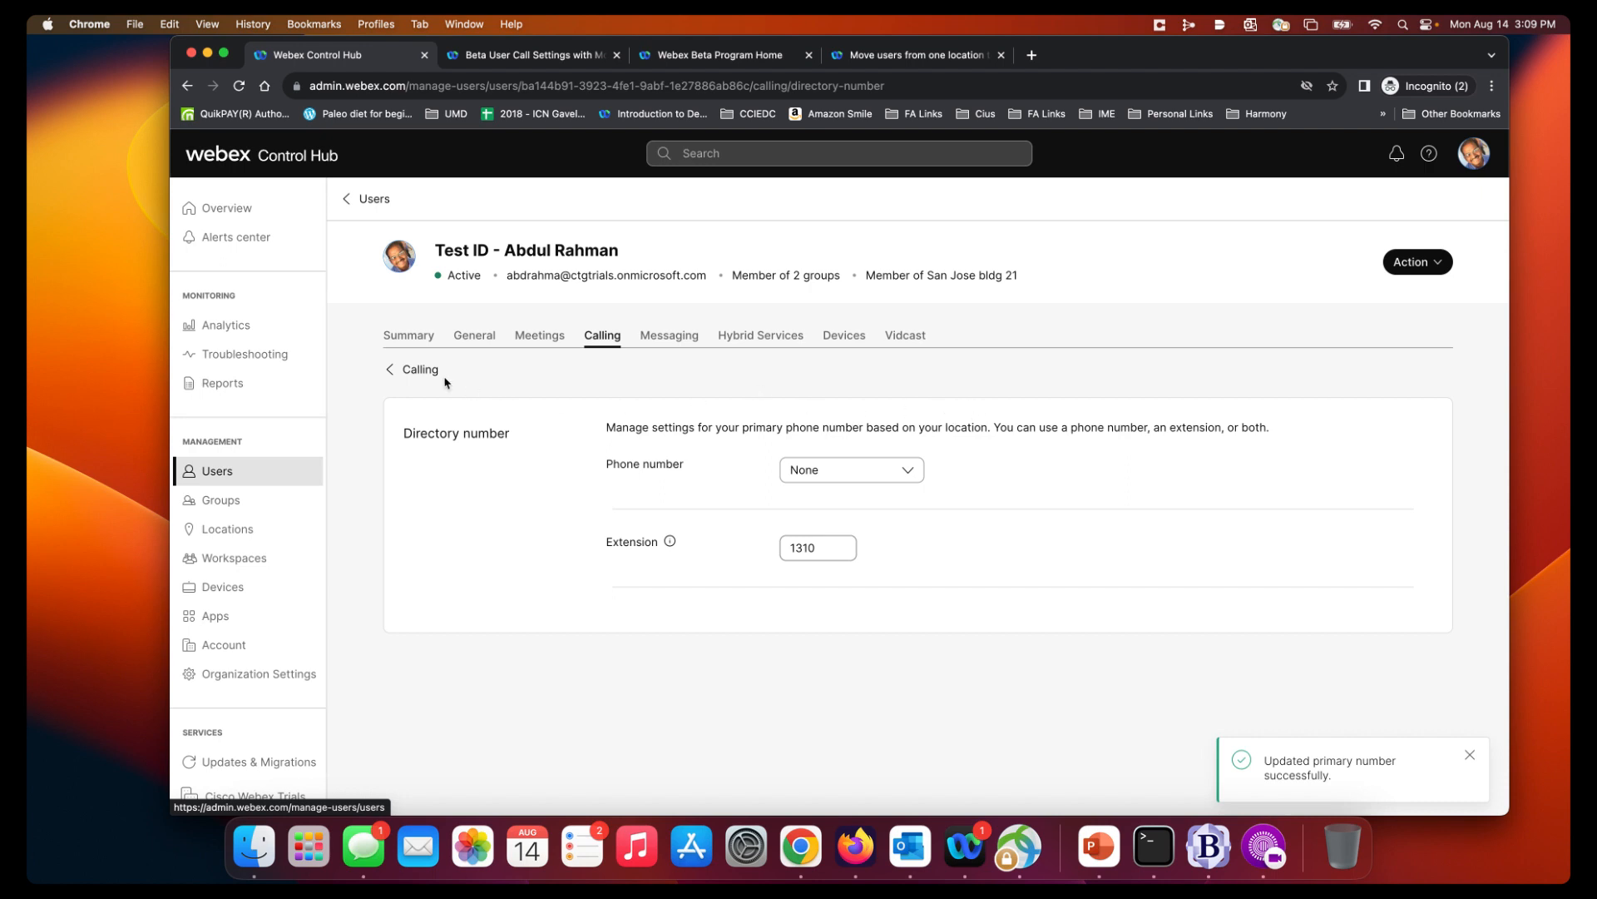
- Start moving the first listed user to another location, choosing Chicago and keeping the current extension
{"action": "left_click", "coordinate": [250, 478]}
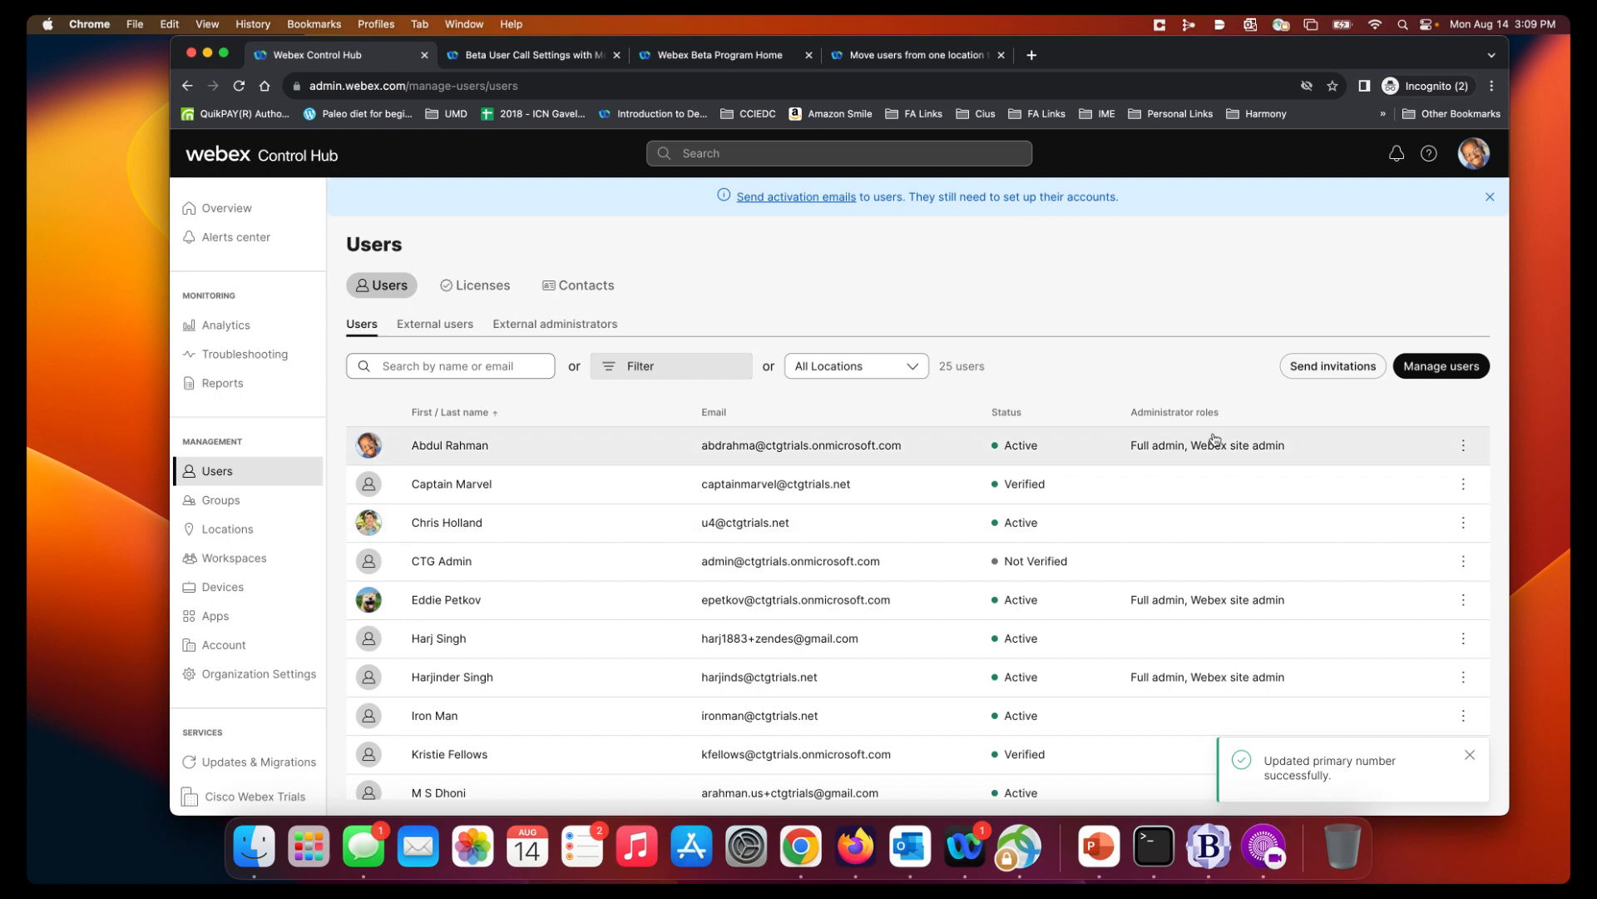
{"action": "left_click", "coordinate": [1463, 447]}
{"action": "left_click", "coordinate": [1426, 476]}
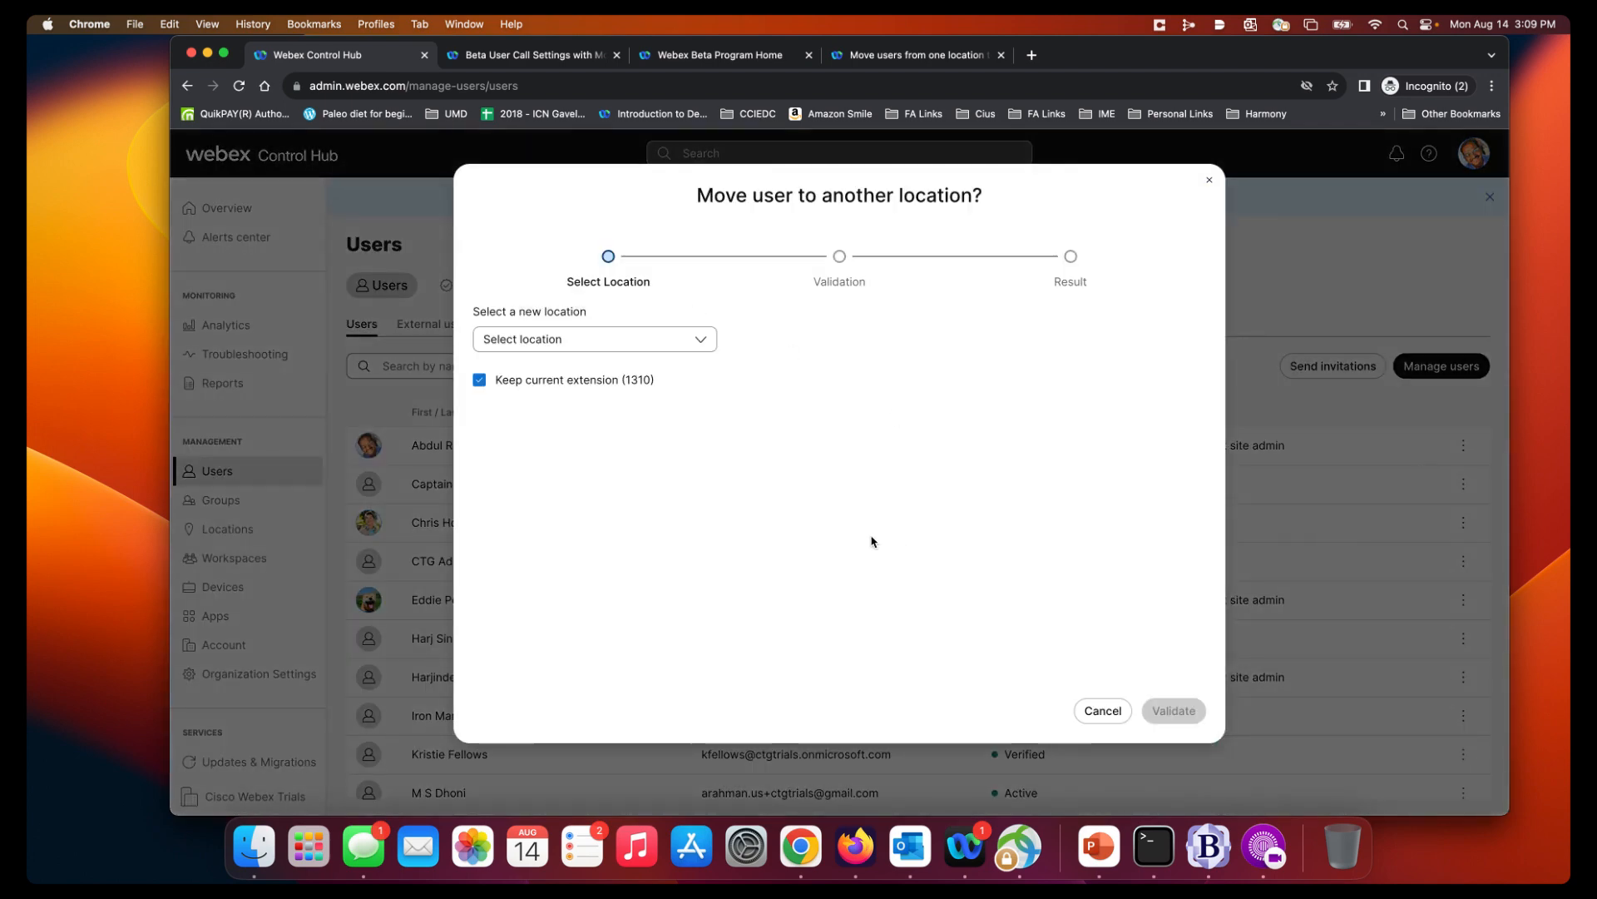
{"action": "left_click", "coordinate": [585, 349]}
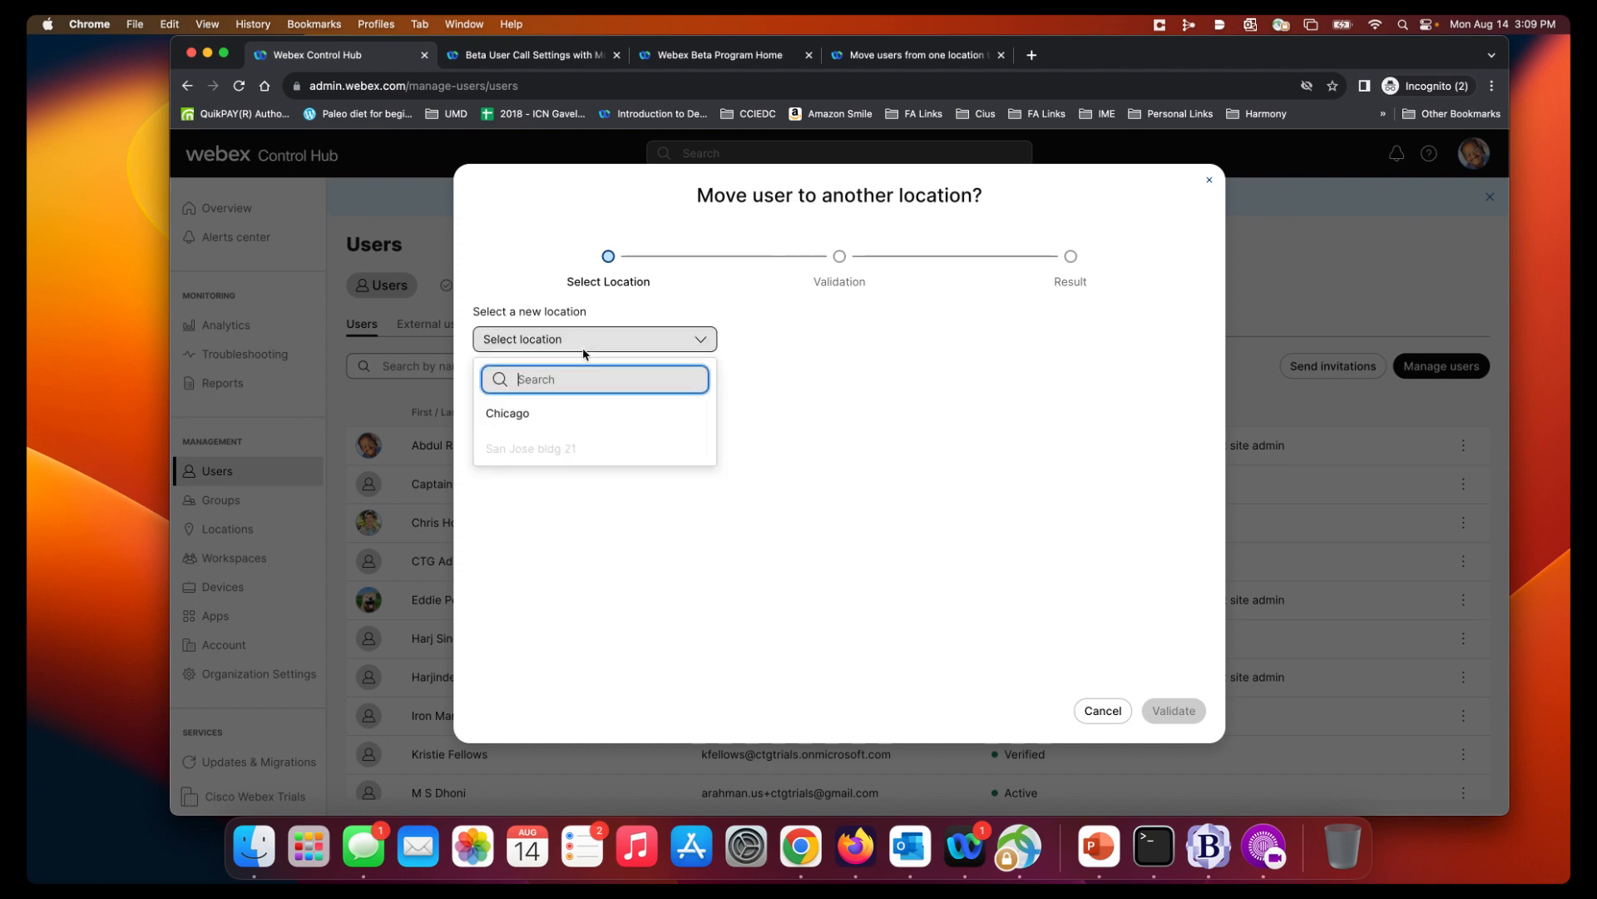
{"action": "left_click", "coordinate": [525, 413]}
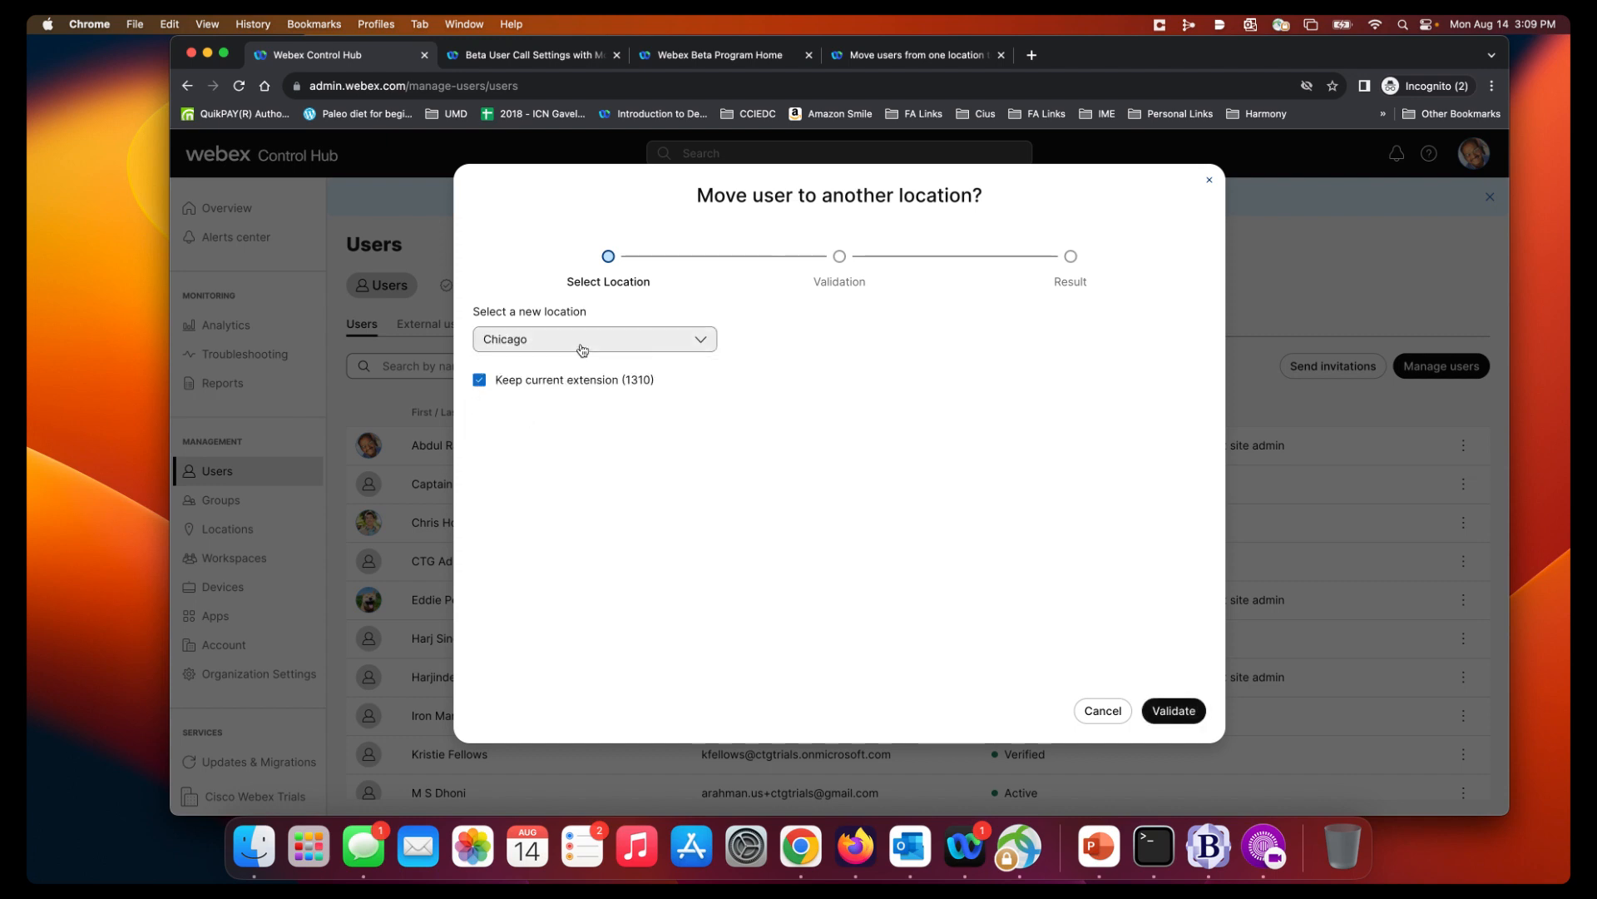
{"action": "left_click", "coordinate": [480, 380]}
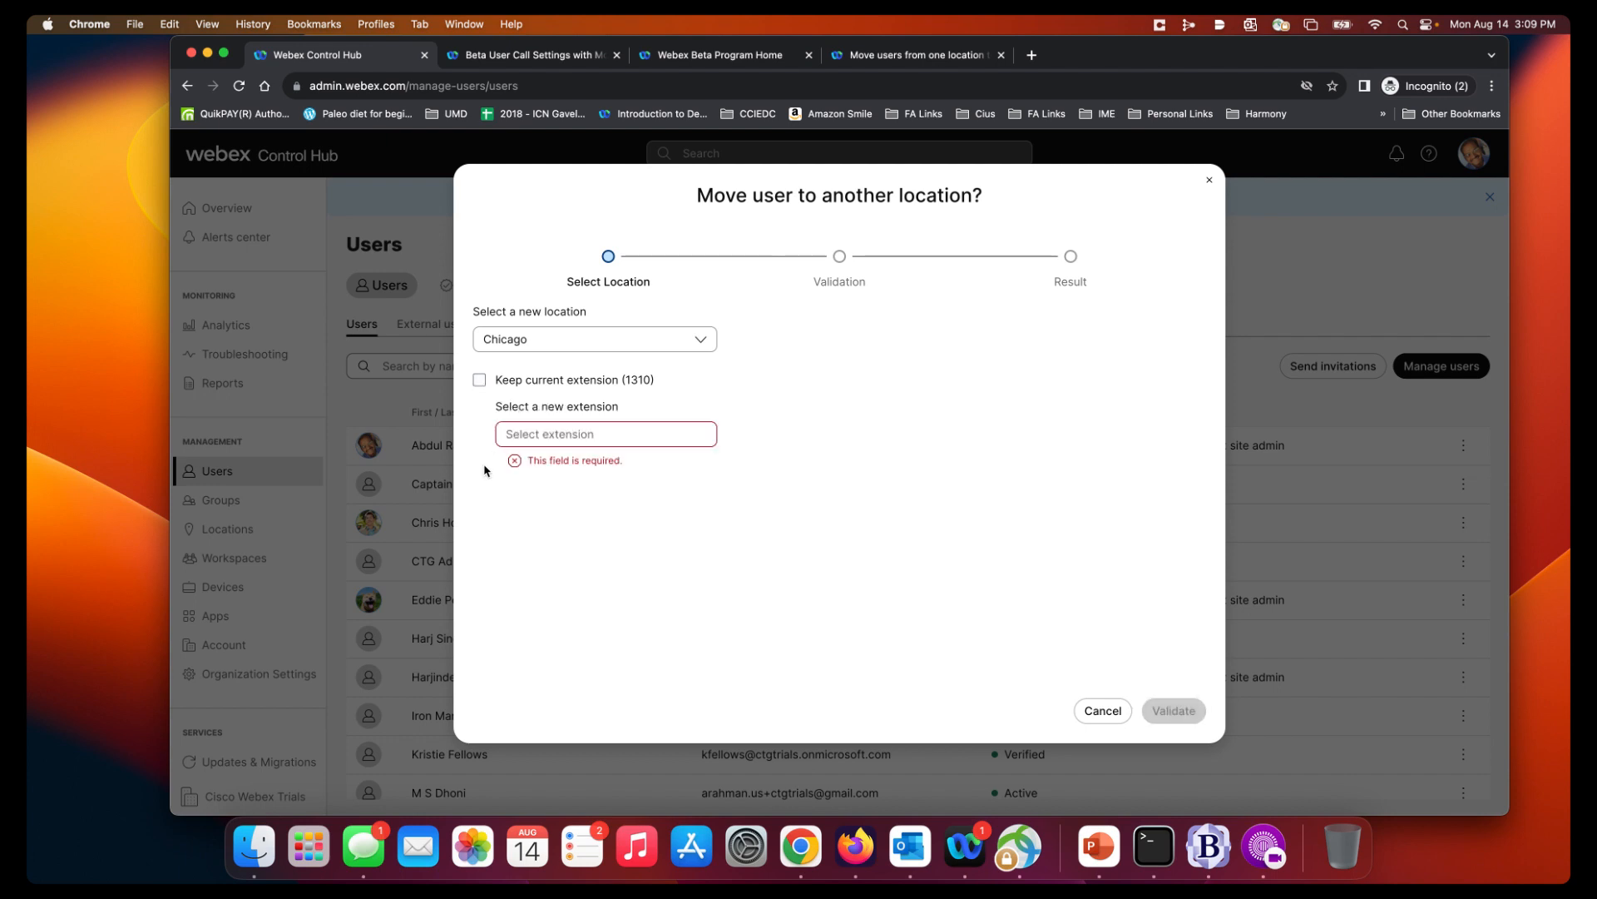
{"action": "left_click", "coordinate": [479, 380]}
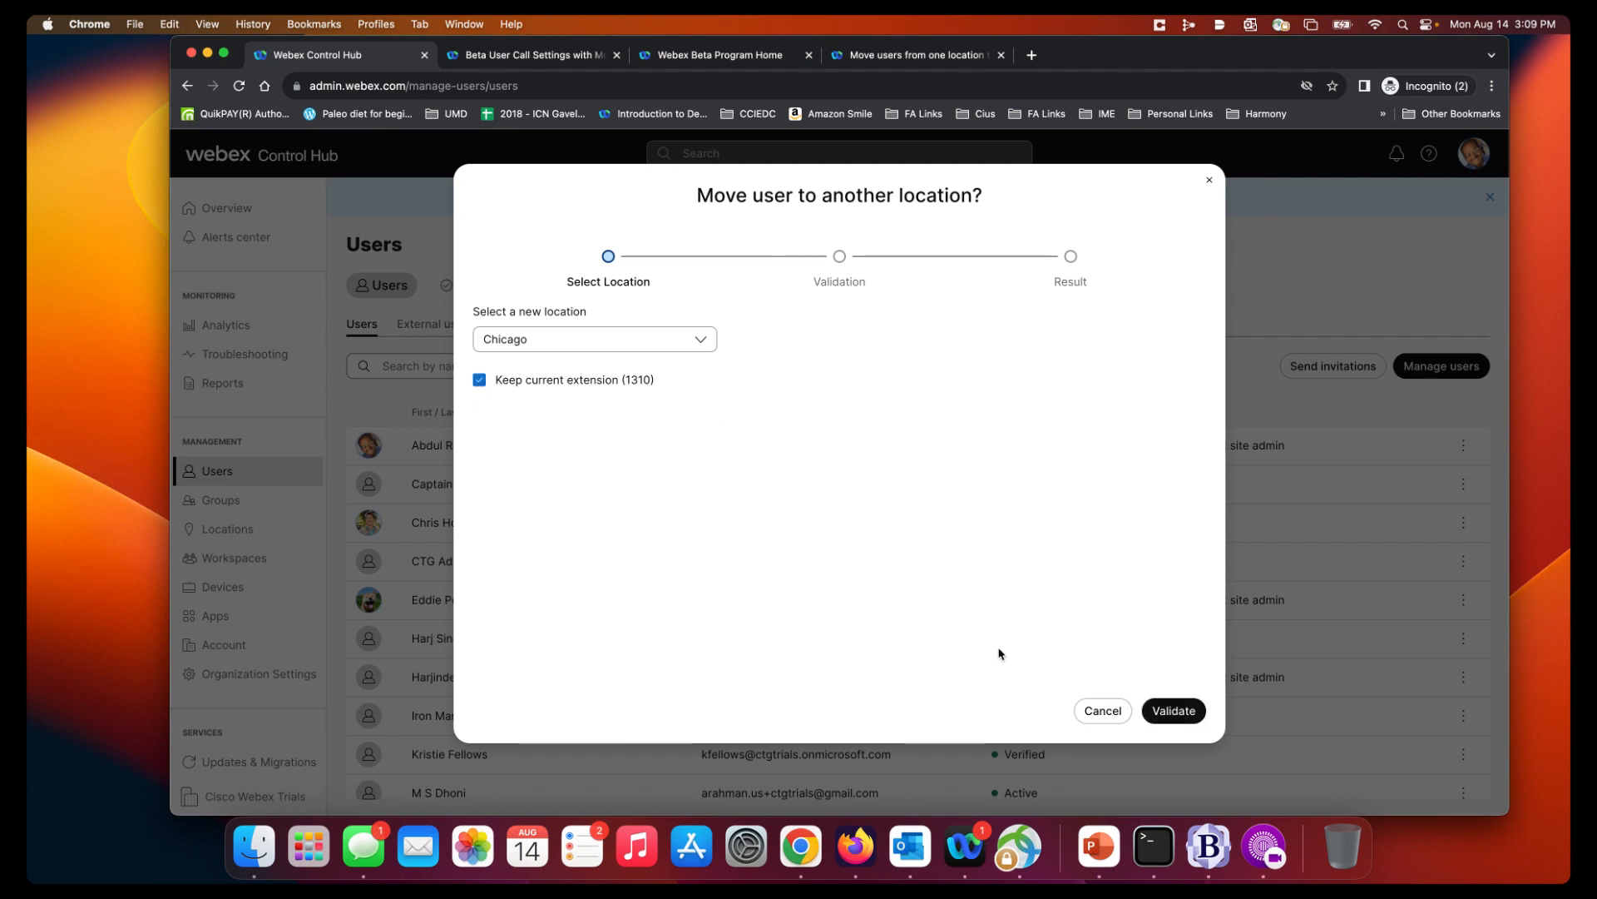
- Validate the move to Chicago, acknowledge the expected changes, and initiate the move
{"action": "left_click", "coordinate": [1174, 710]}
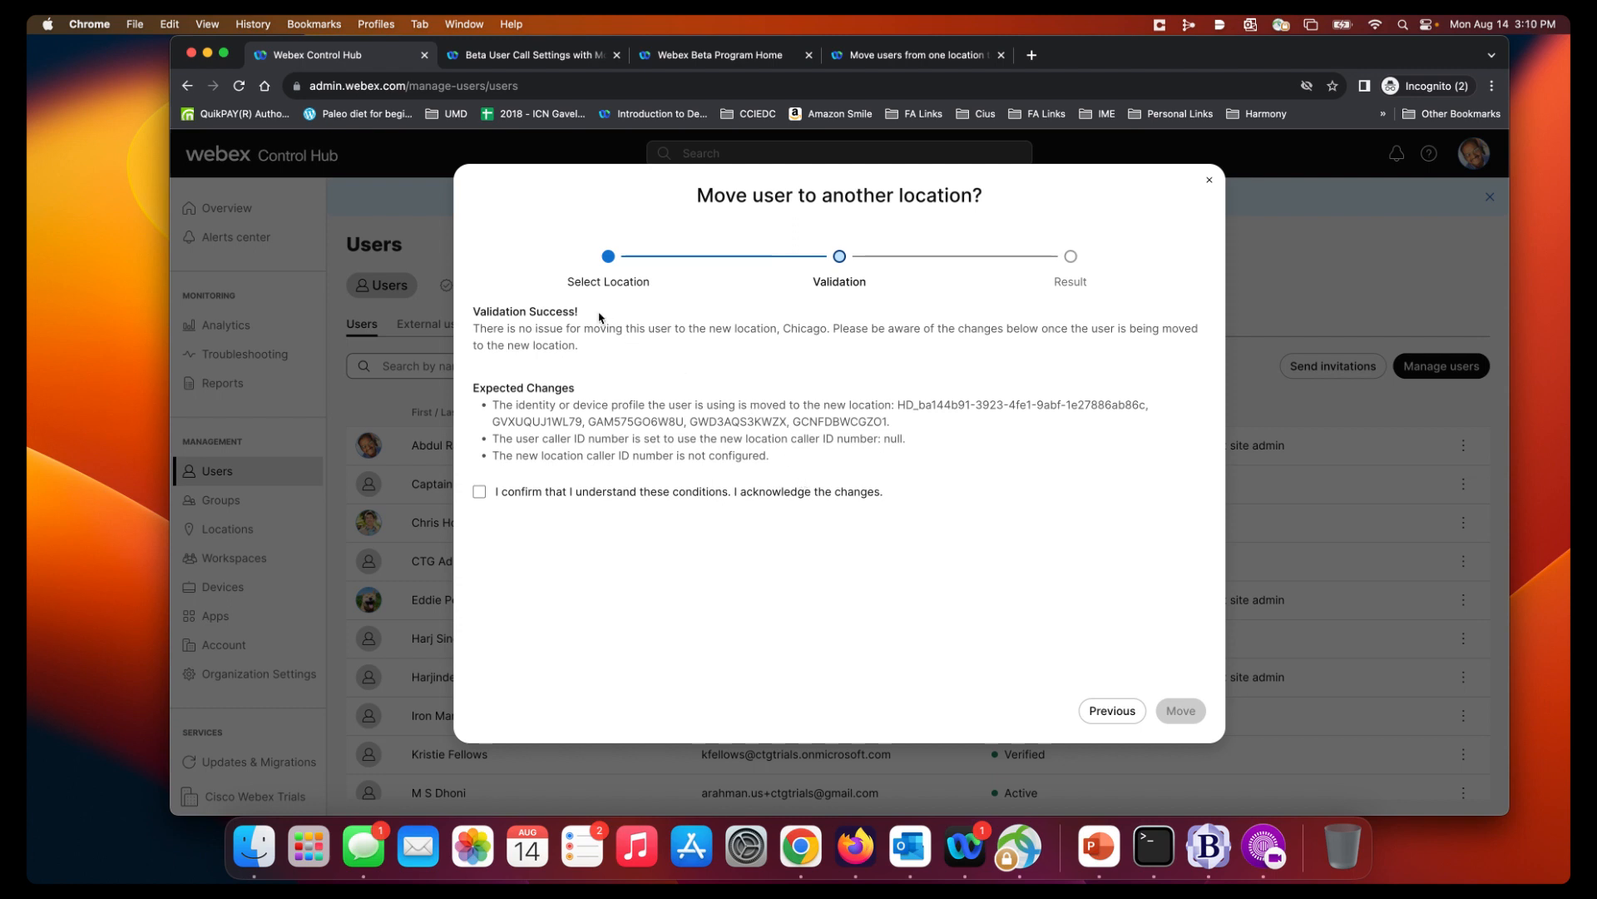
{"action": "left_click", "coordinate": [482, 496]}
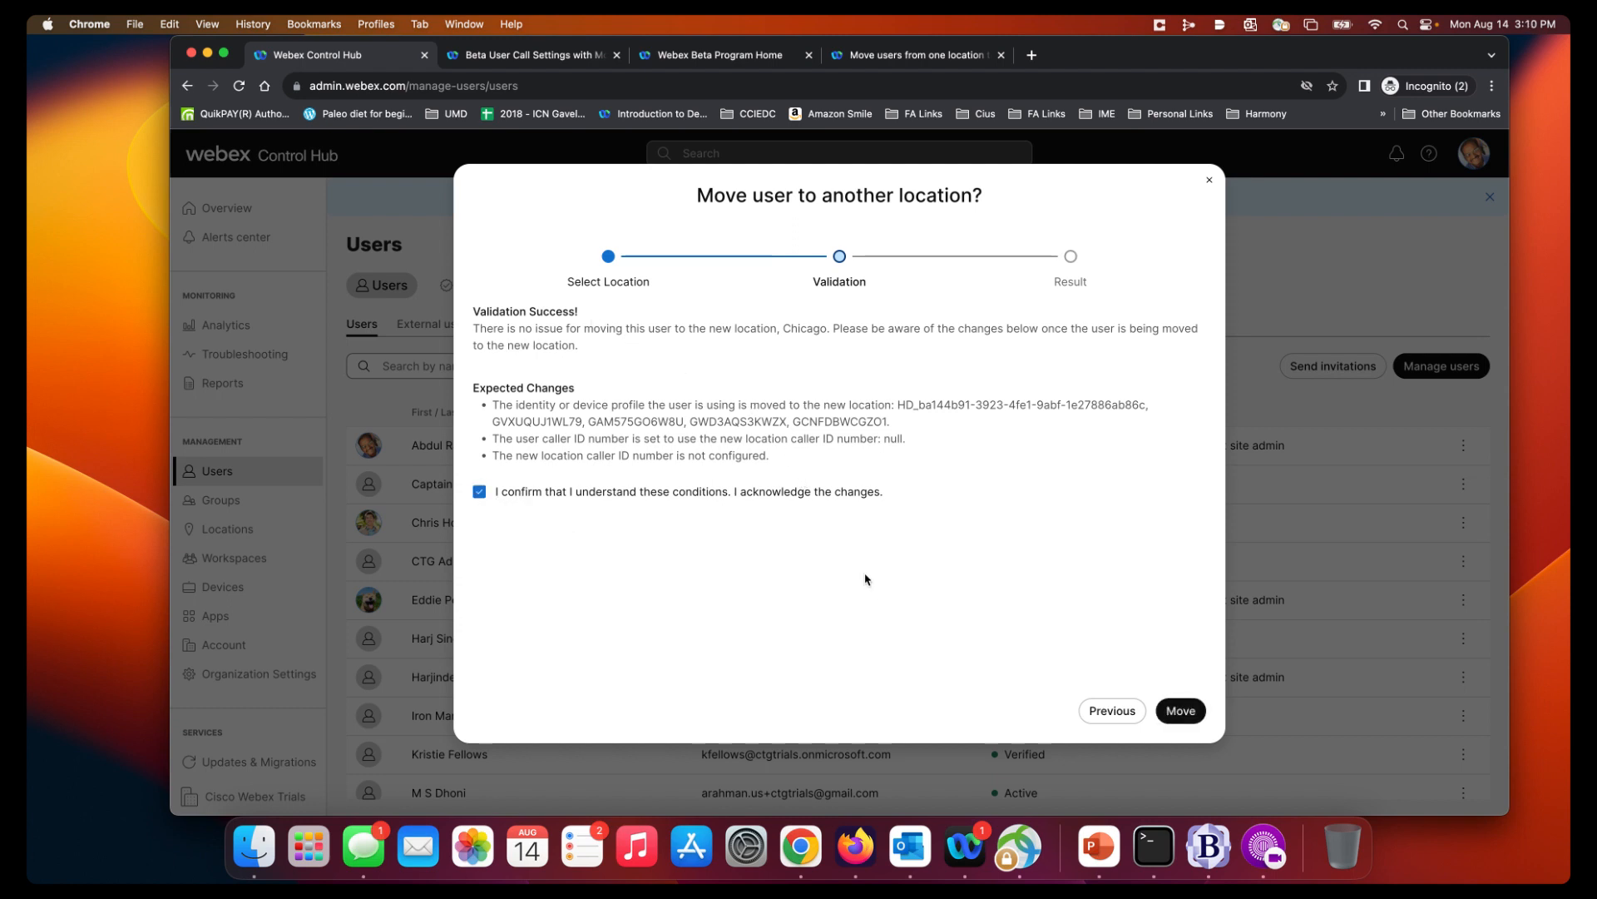
{"action": "left_click", "coordinate": [1161, 714]}
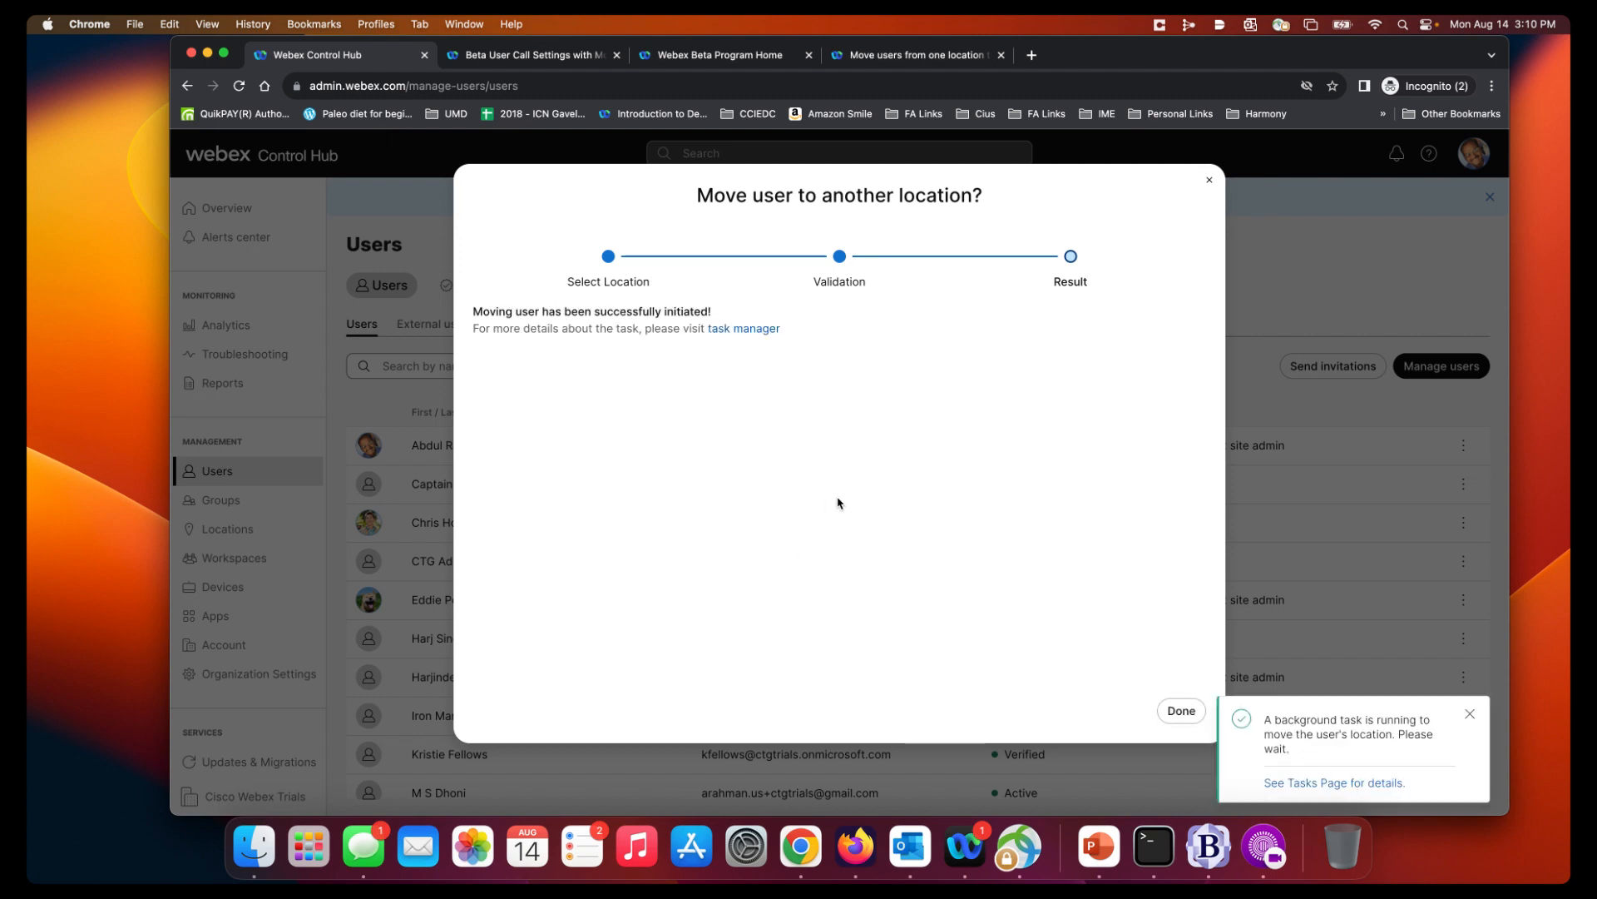
- Check the status of the location move task, and open the moved user's profile to verify the location
{"action": "left_click", "coordinate": [747, 330]}
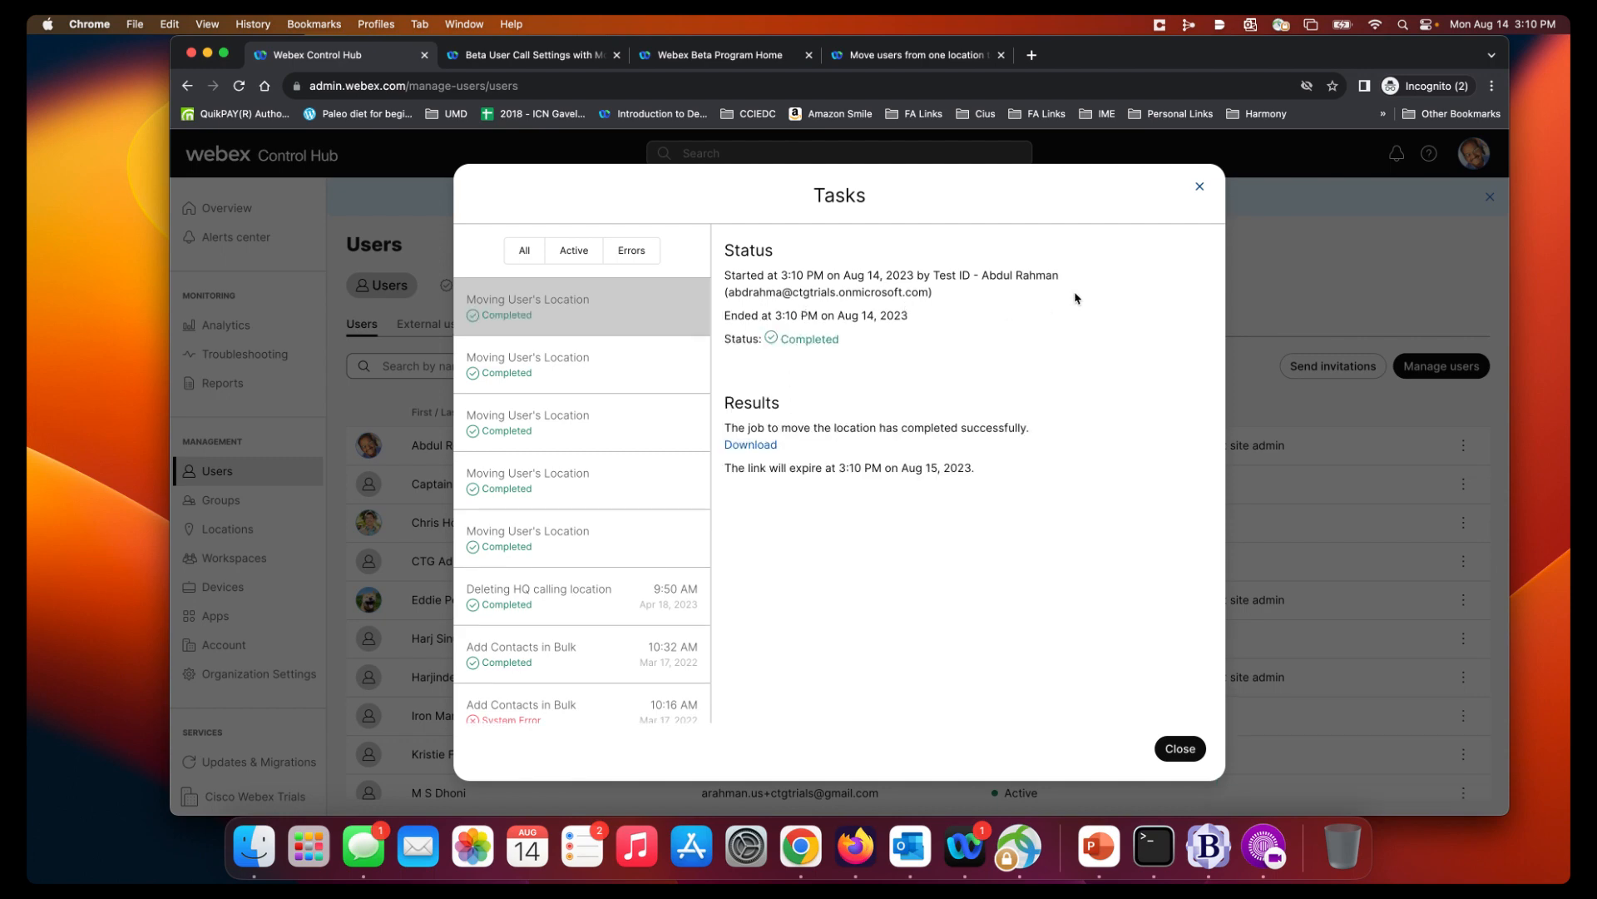
{"action": "left_click", "coordinate": [1180, 748]}
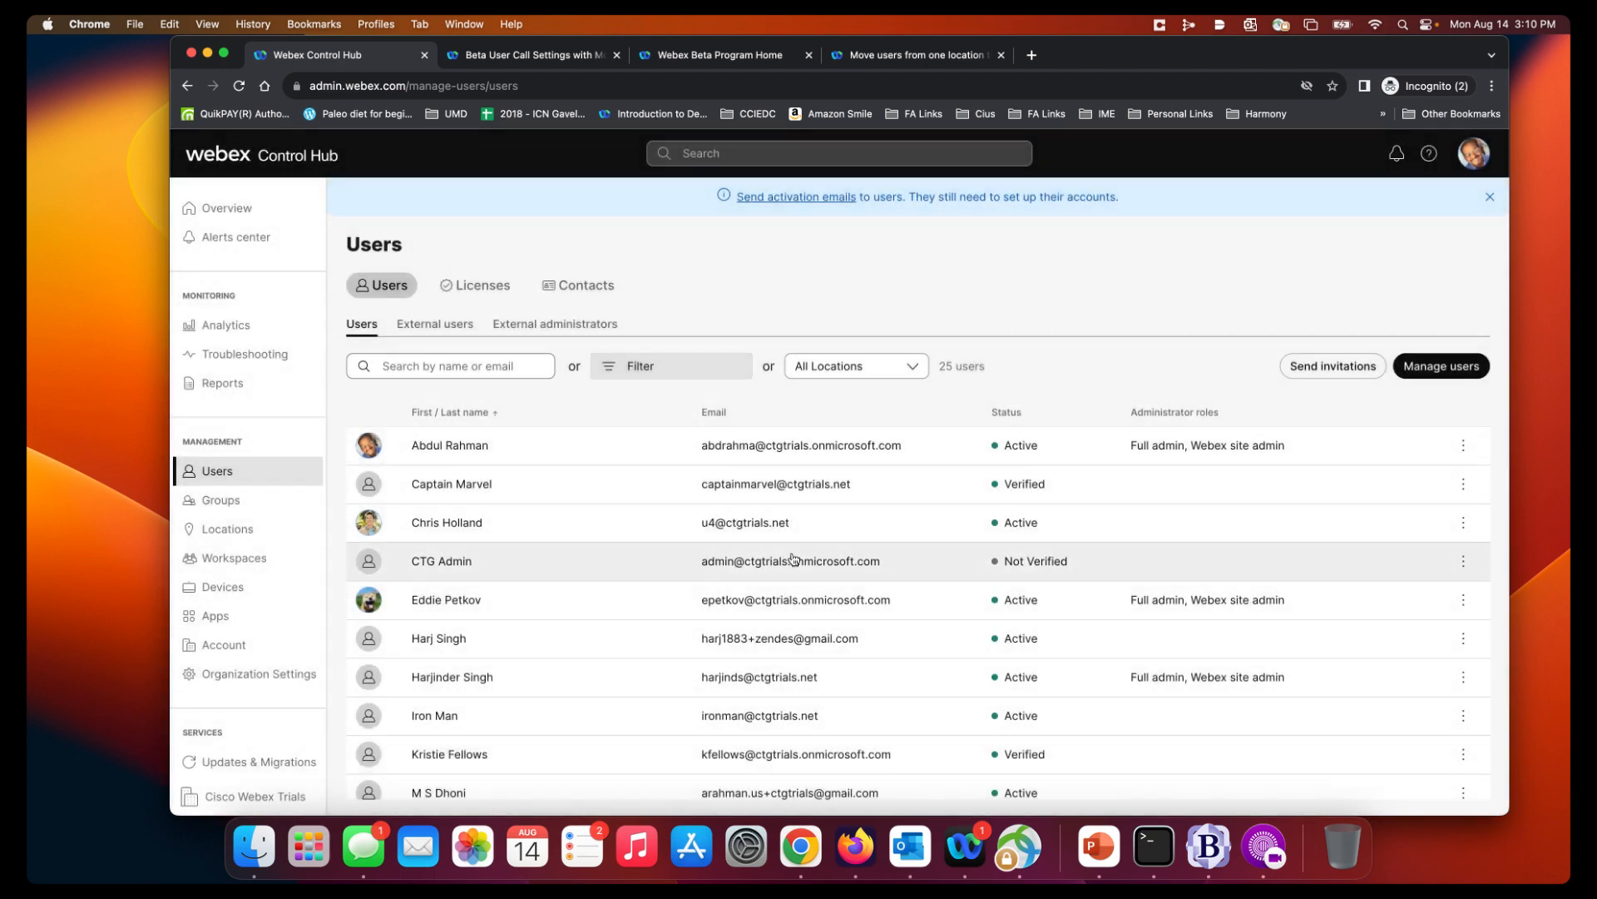
{"action": "left_click", "coordinate": [462, 454]}
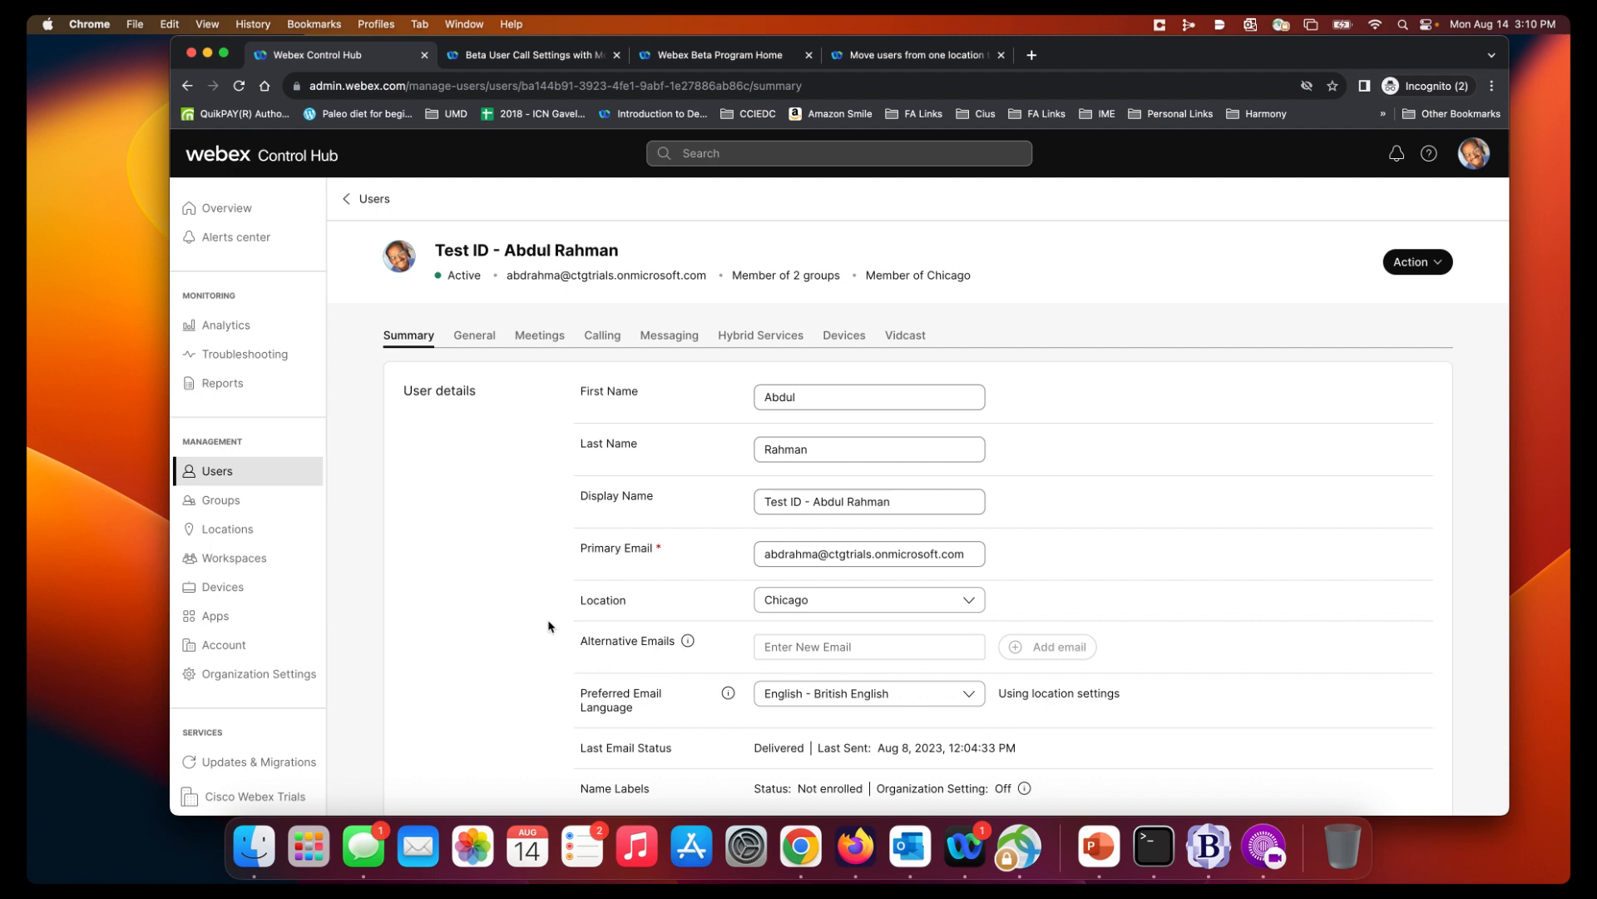
{"action": "left_click", "coordinate": [794, 603]}
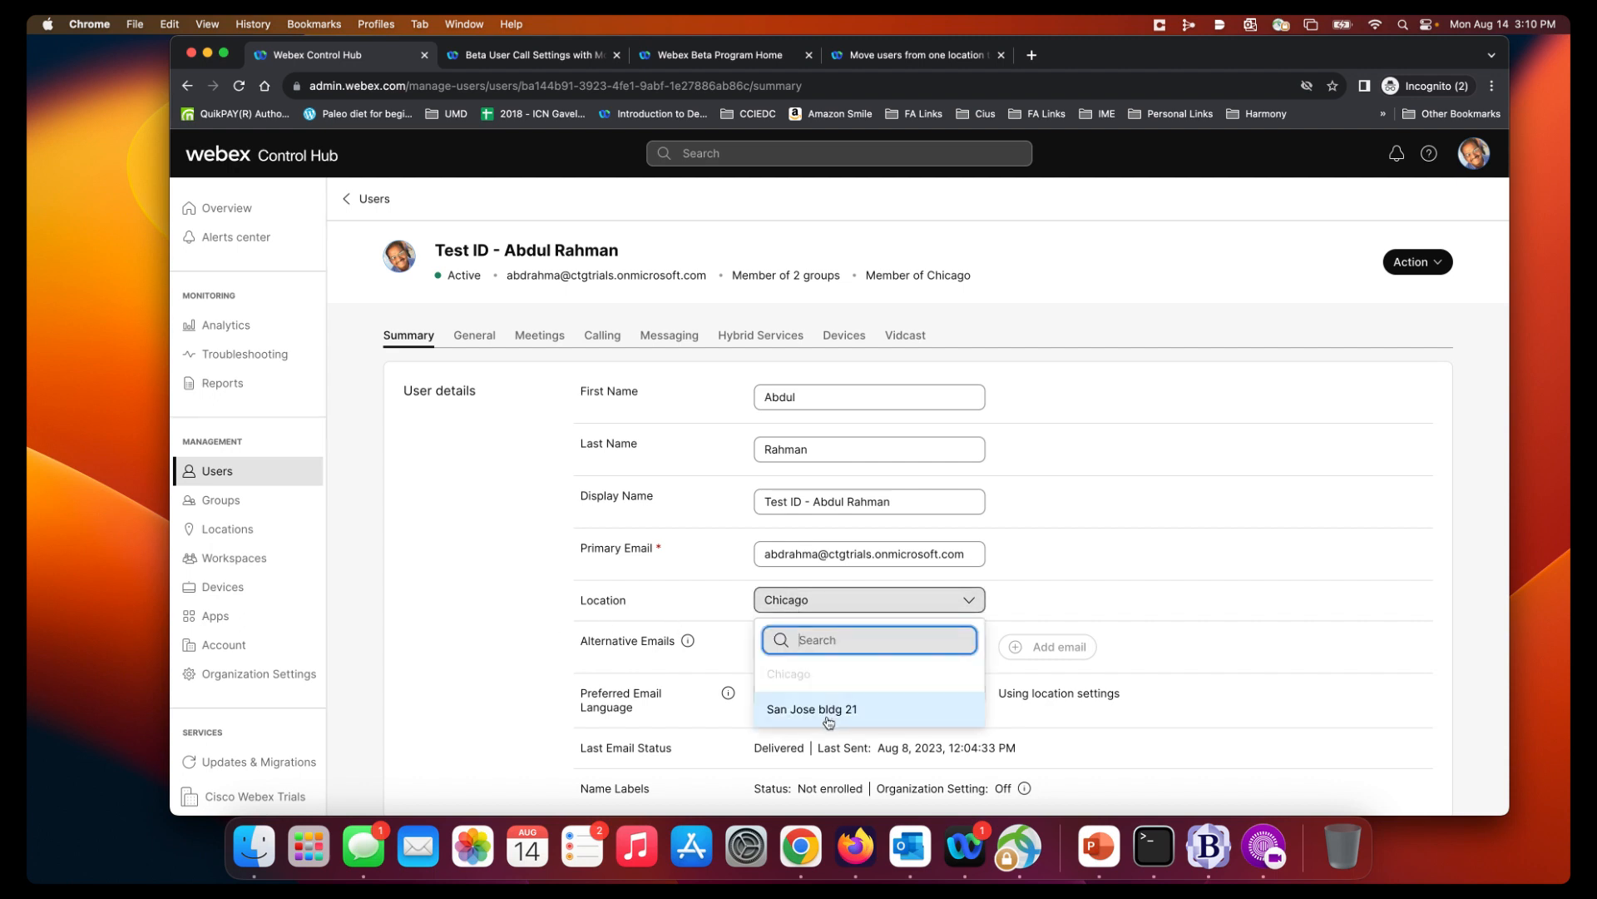
{"action": "left_click", "coordinate": [785, 709]}
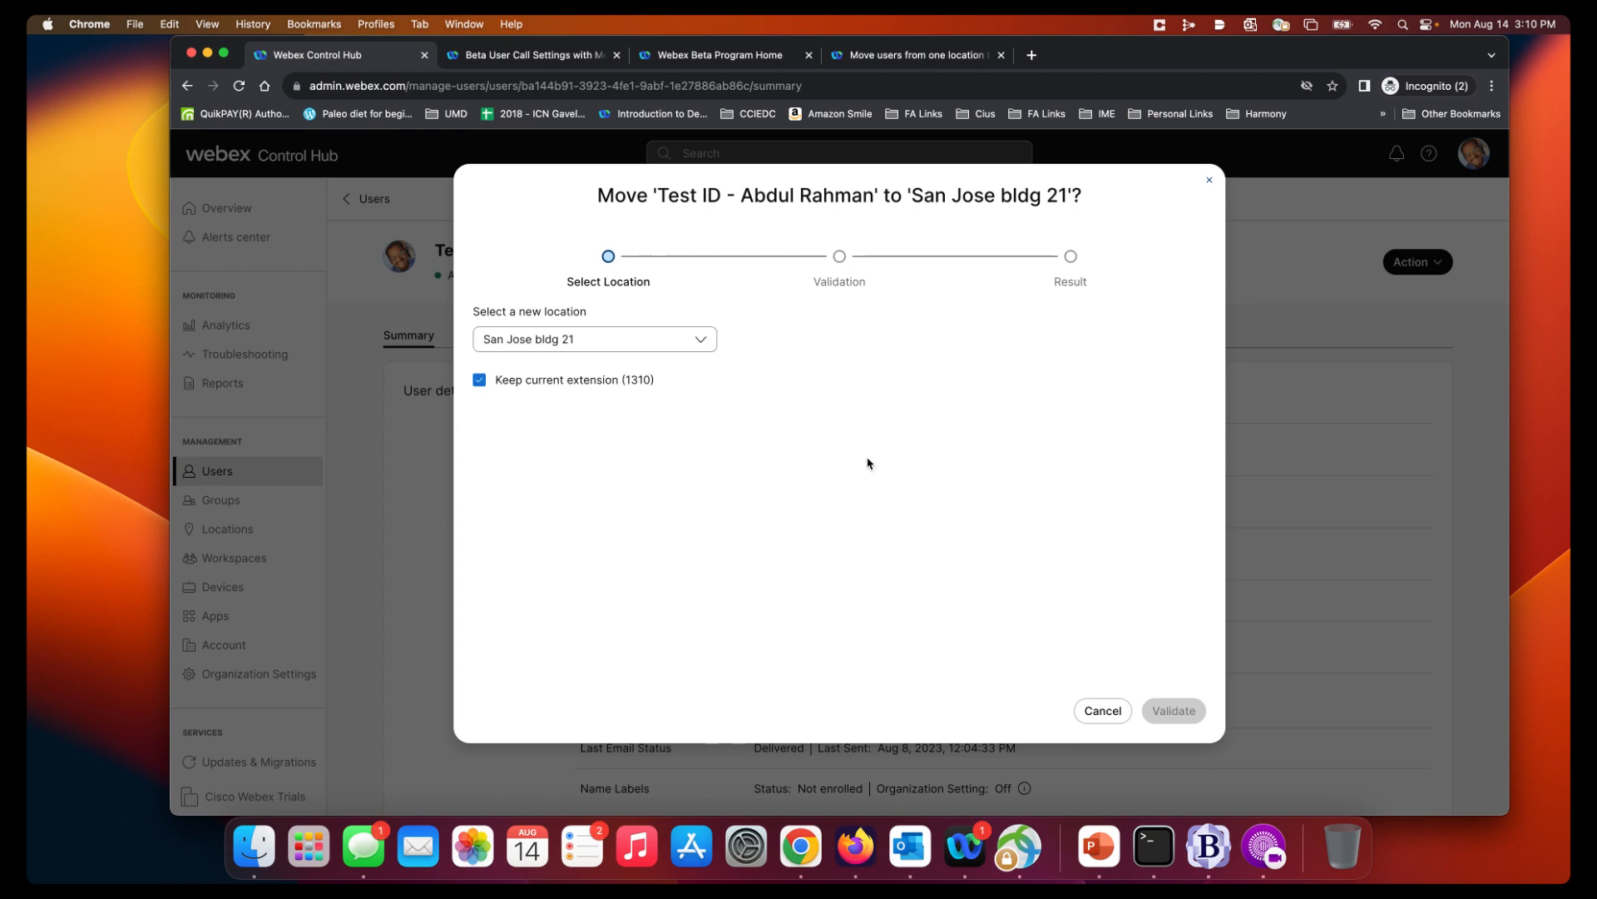
{"action": "left_click", "coordinate": [1211, 183]}
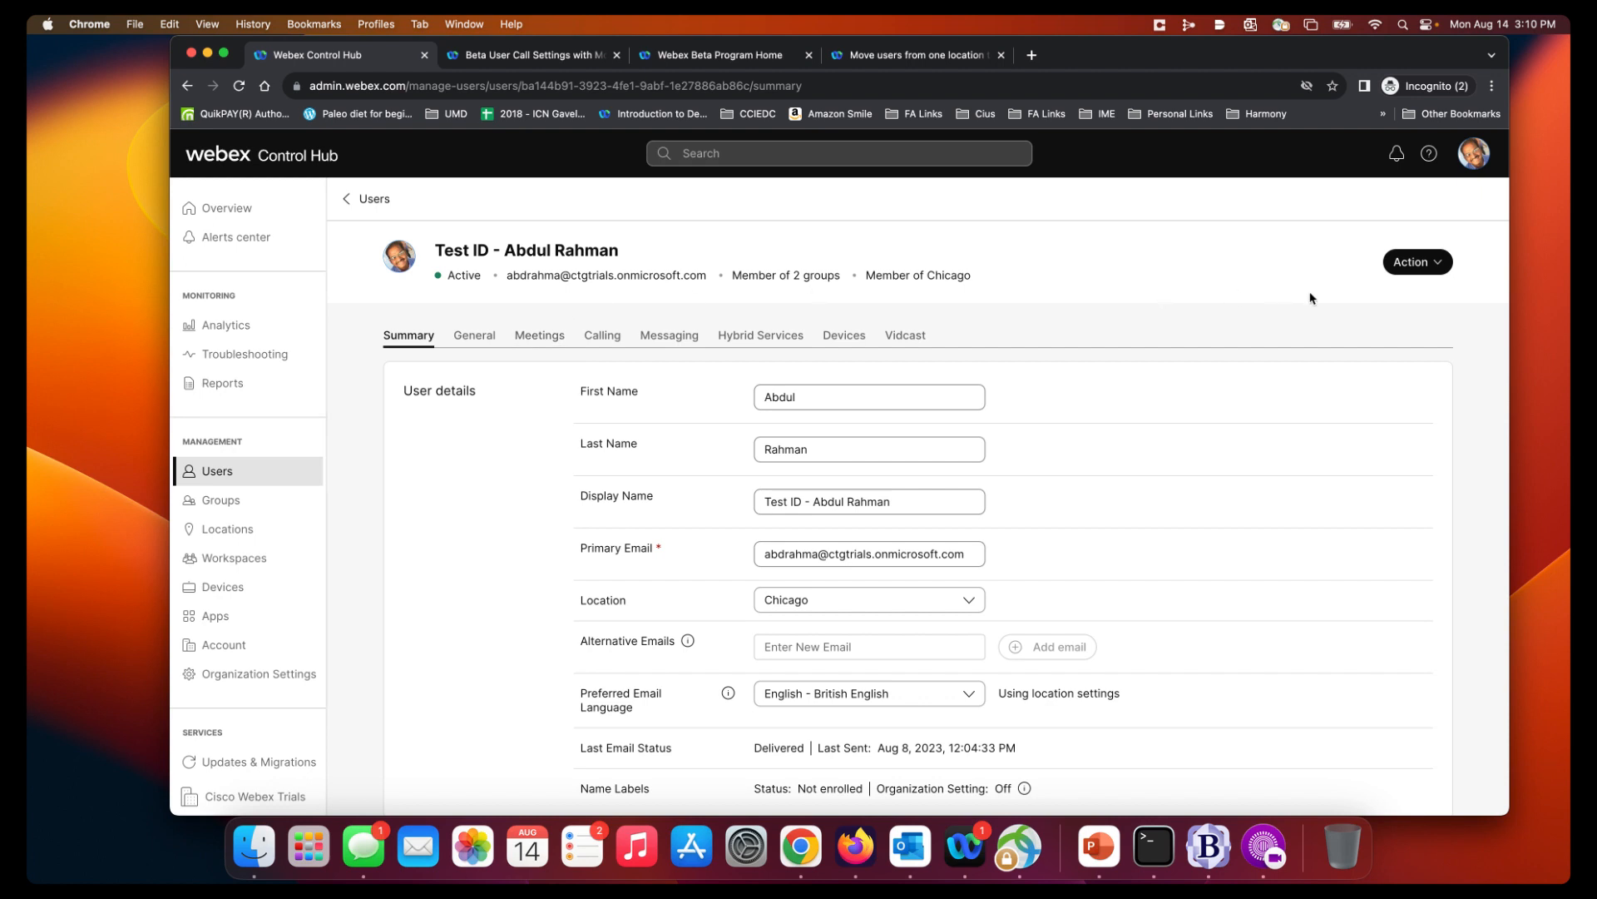
- Review the Validate or Initiate Move Users Job API page, including the usersList request body with its location ID, validate and user ID values
{"action": "left_click", "coordinate": [549, 57]}
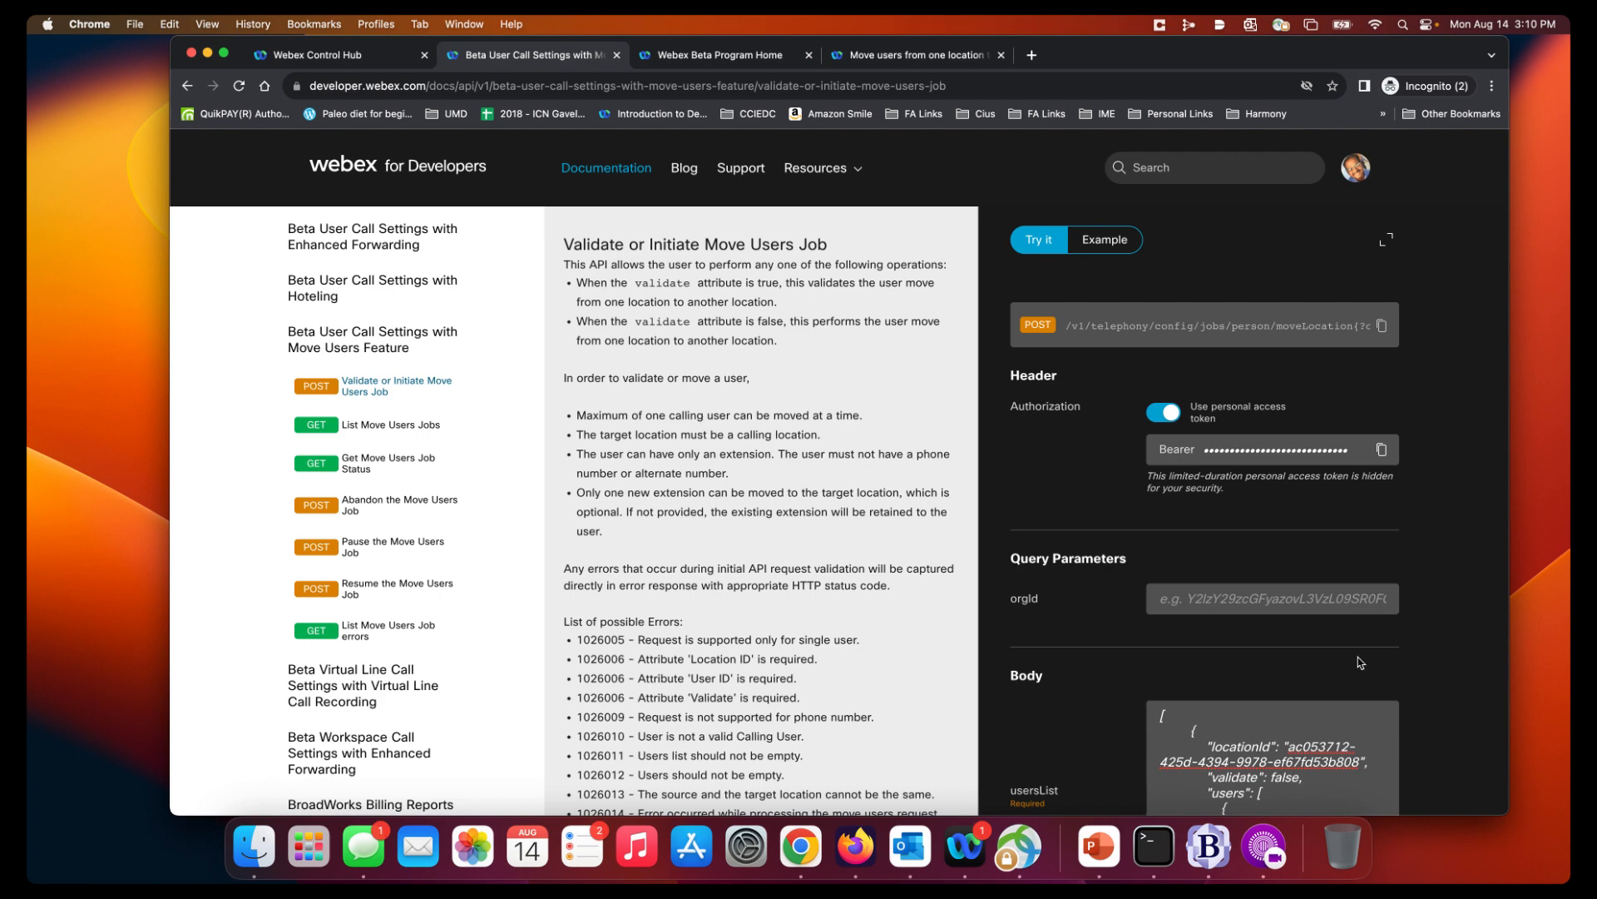
{"action": "scroll", "coordinate": [1357, 655], "scroll_direction": "down", "scroll_amount": 2}
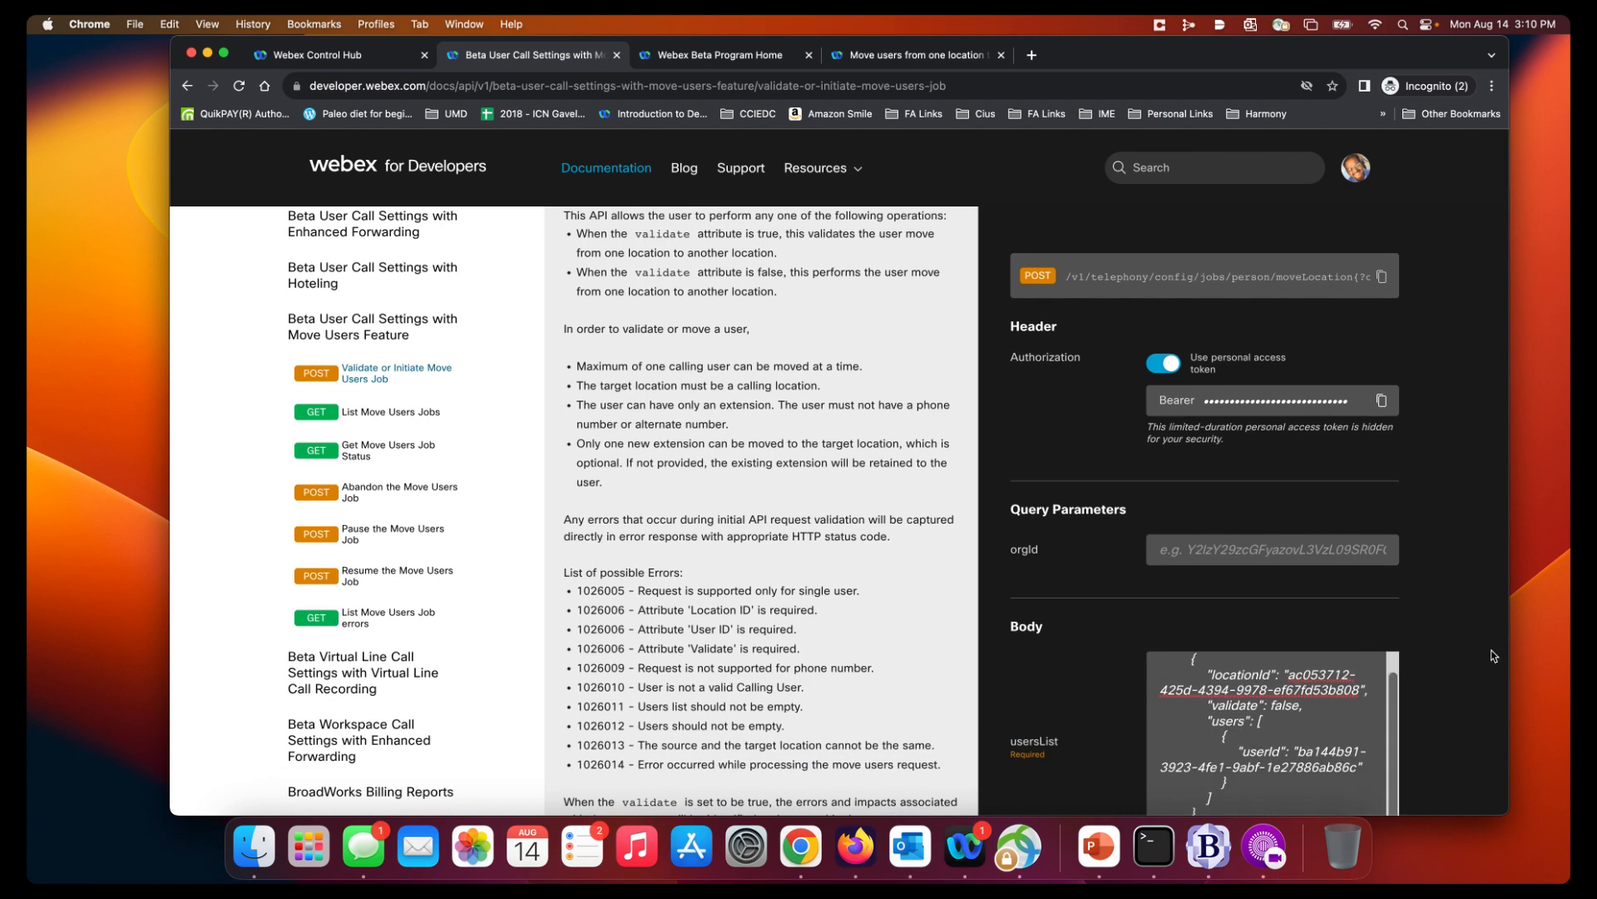
{"action": "scroll", "coordinate": [1331, 615], "scroll_direction": "down", "scroll_amount": 3}
{"action": "scroll", "coordinate": [1294, 562], "scroll_direction": "up", "scroll_amount": 1}
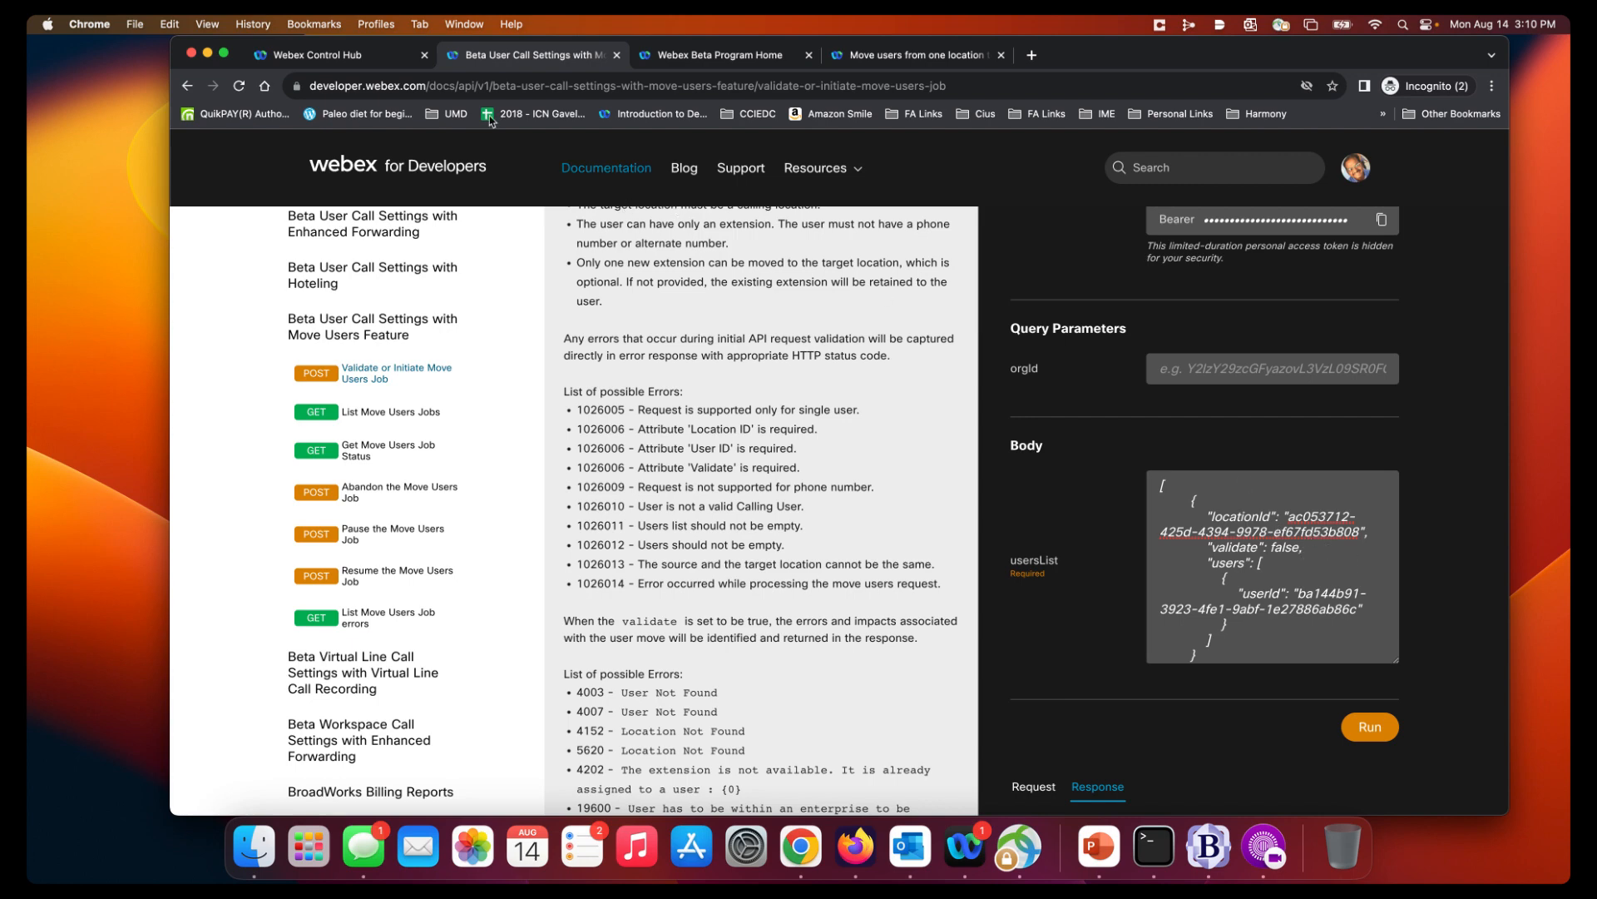
- Open the San Jose bldg 21 location in Control Hub and highlight its location ID
{"action": "left_click", "coordinate": [383, 60]}
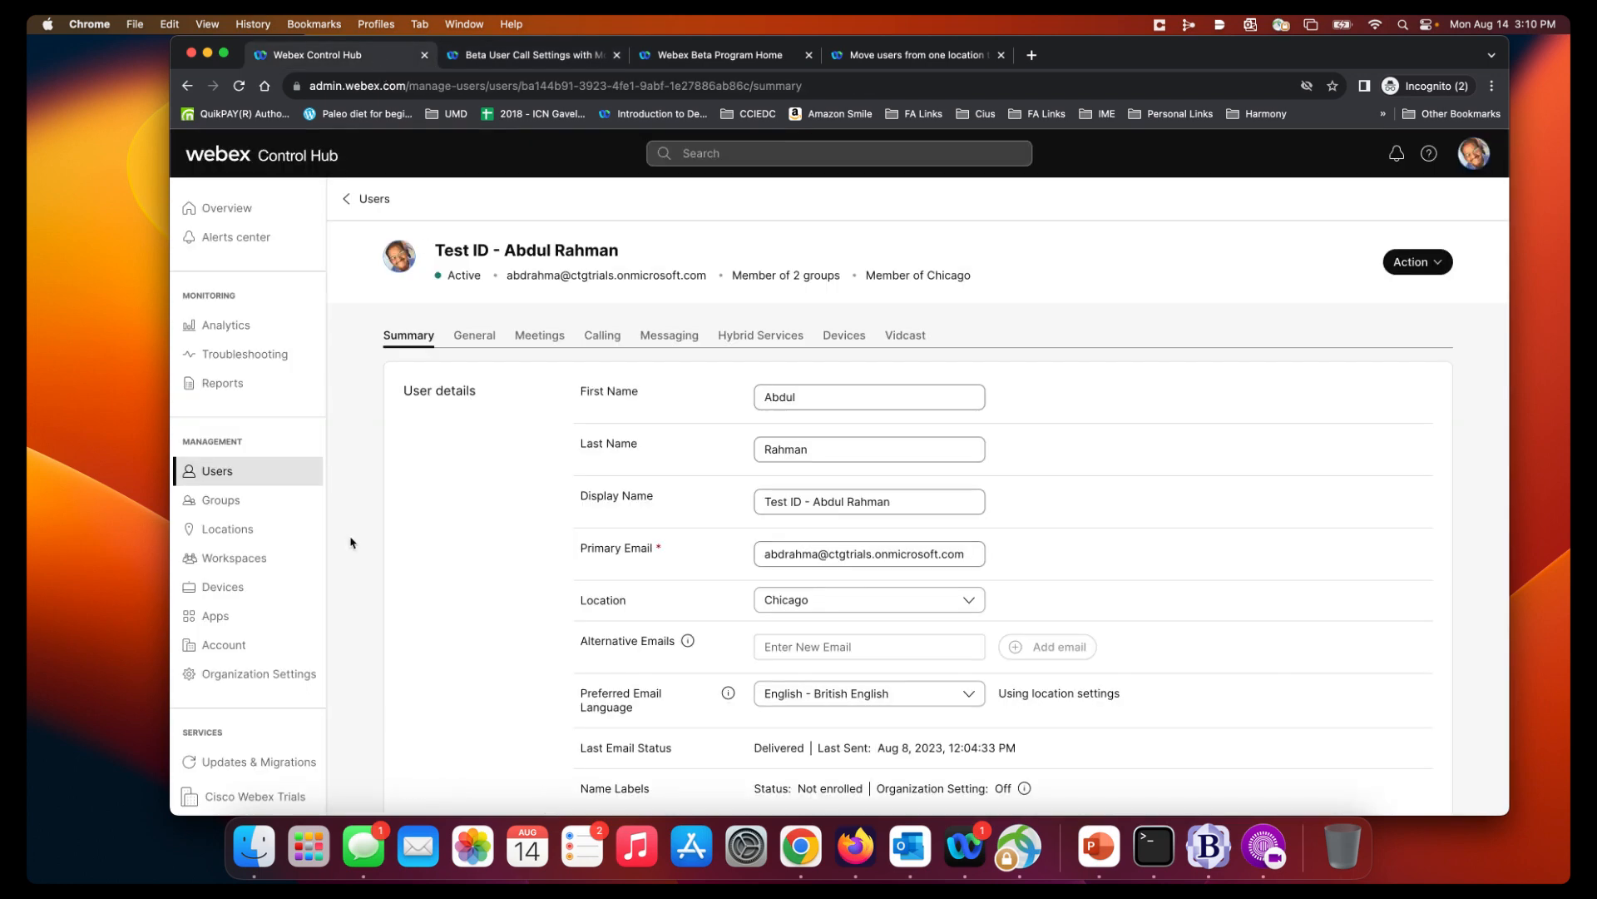
{"action": "left_click", "coordinate": [240, 539]}
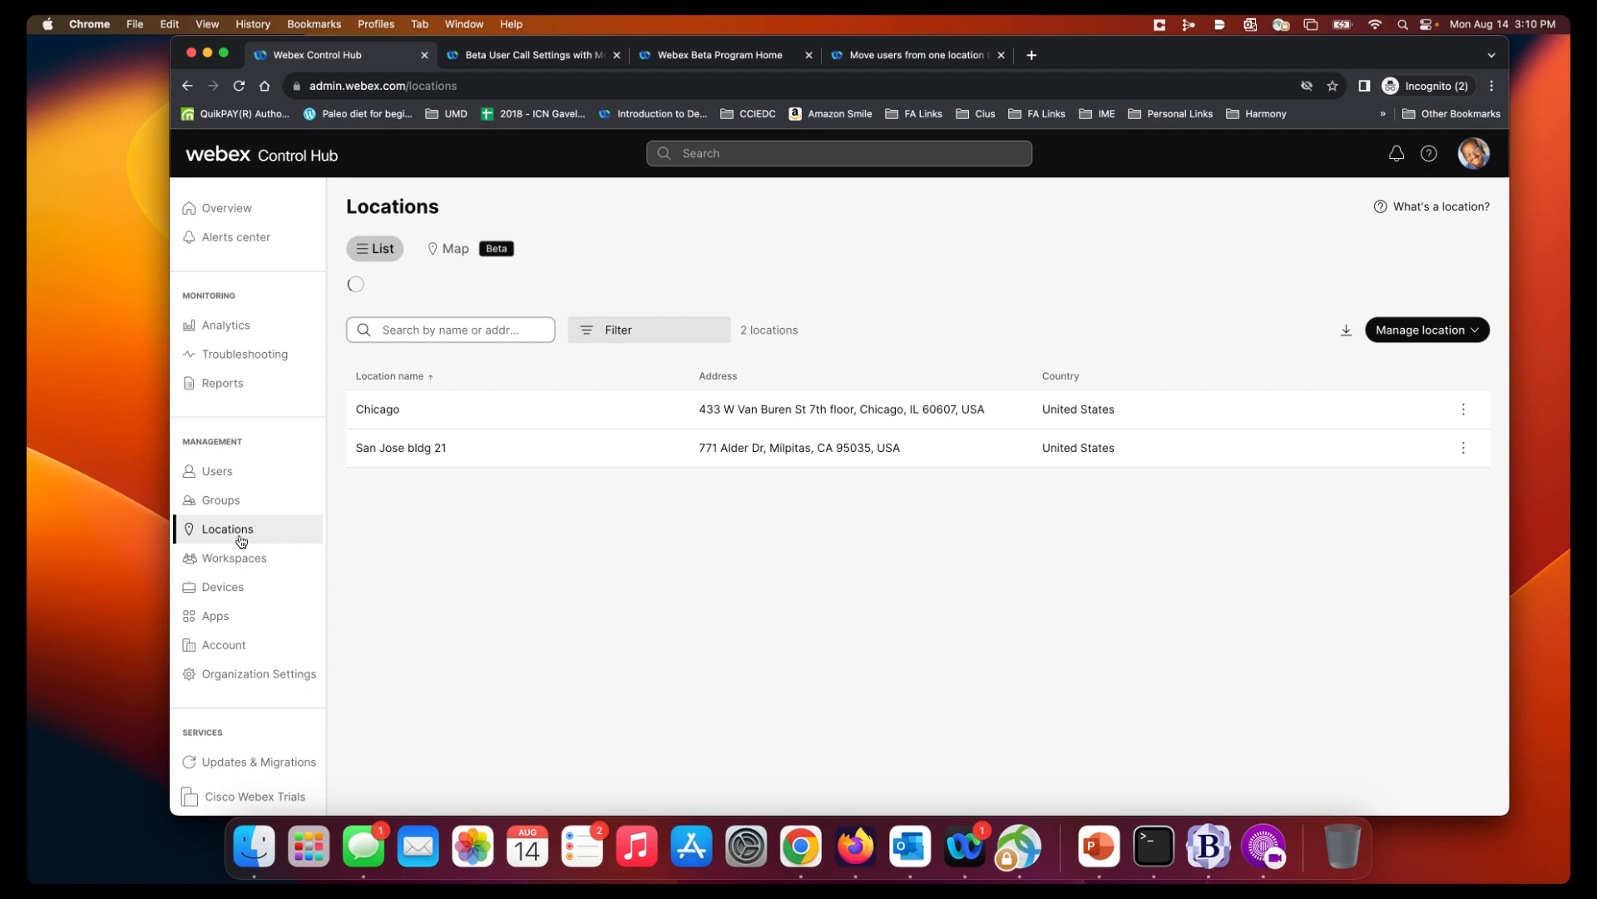
{"action": "left_click", "coordinate": [387, 465]}
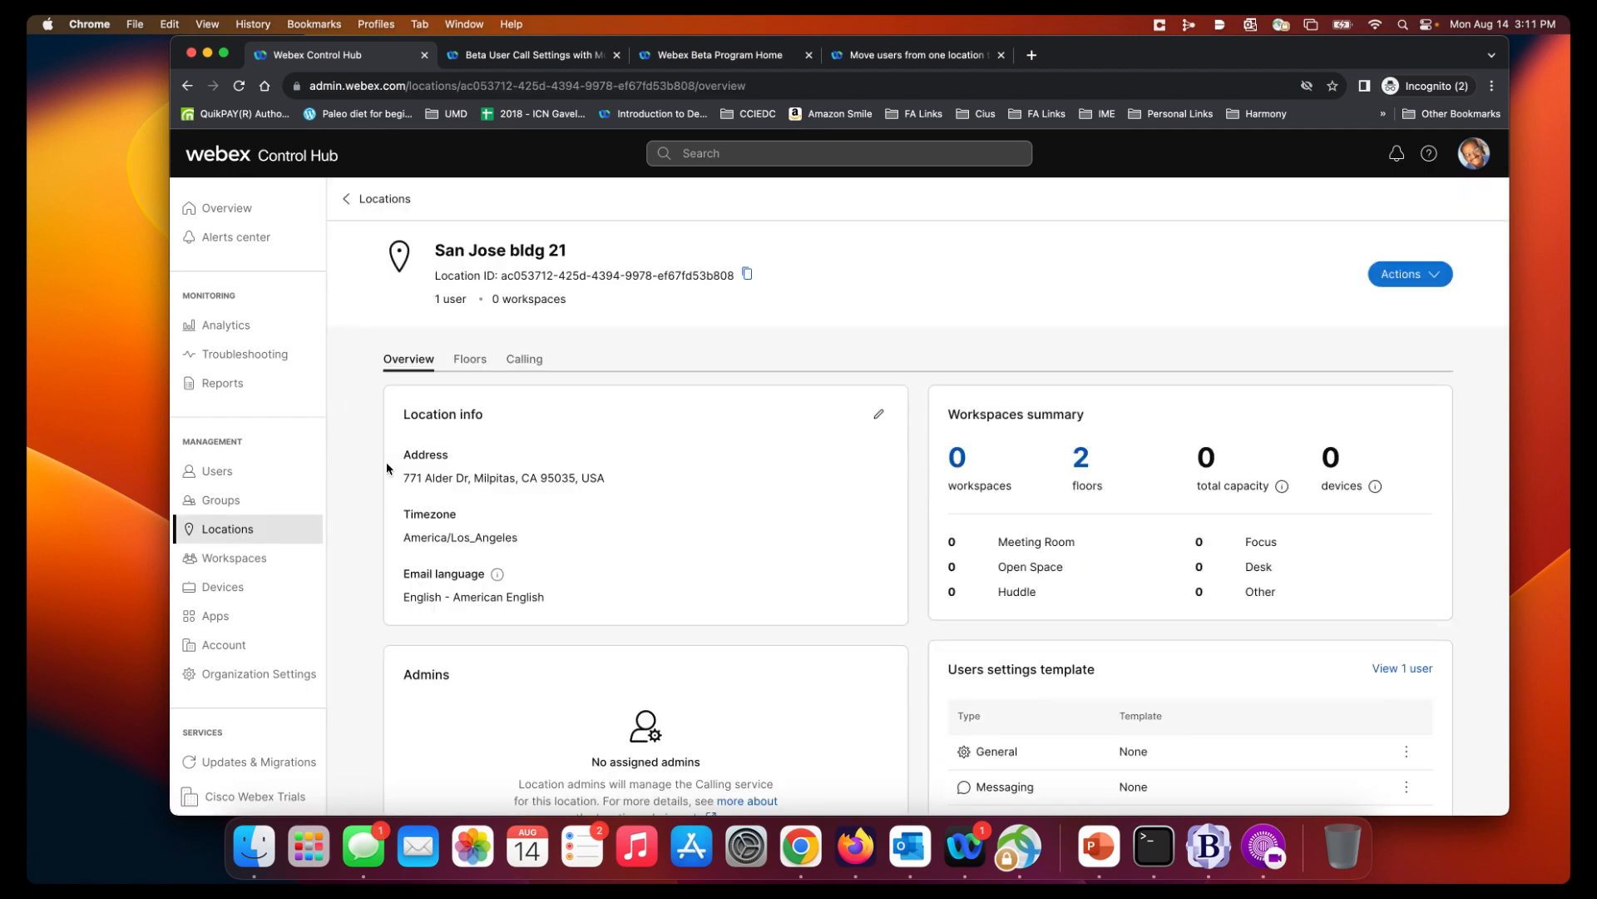
{"action": "left_click_drag", "start_coordinate": [501, 276], "coordinate": [741, 280]}
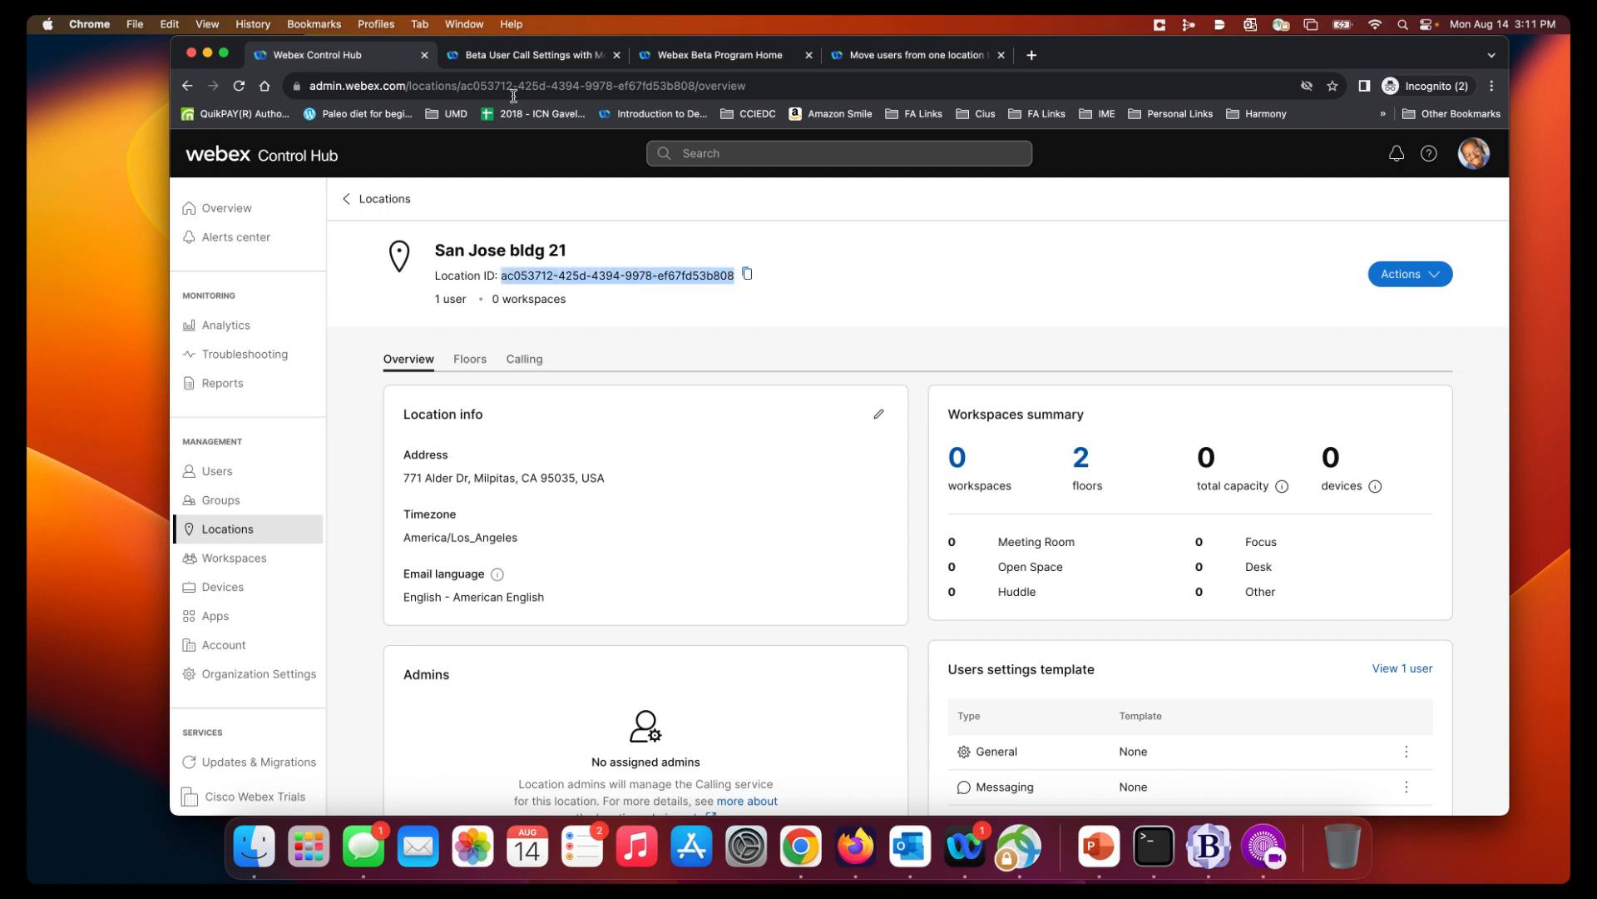
- Check the assigned location in the test user's profile, and copy the location ID of San Jose bldg 21
{"action": "left_click", "coordinate": [197, 471]}
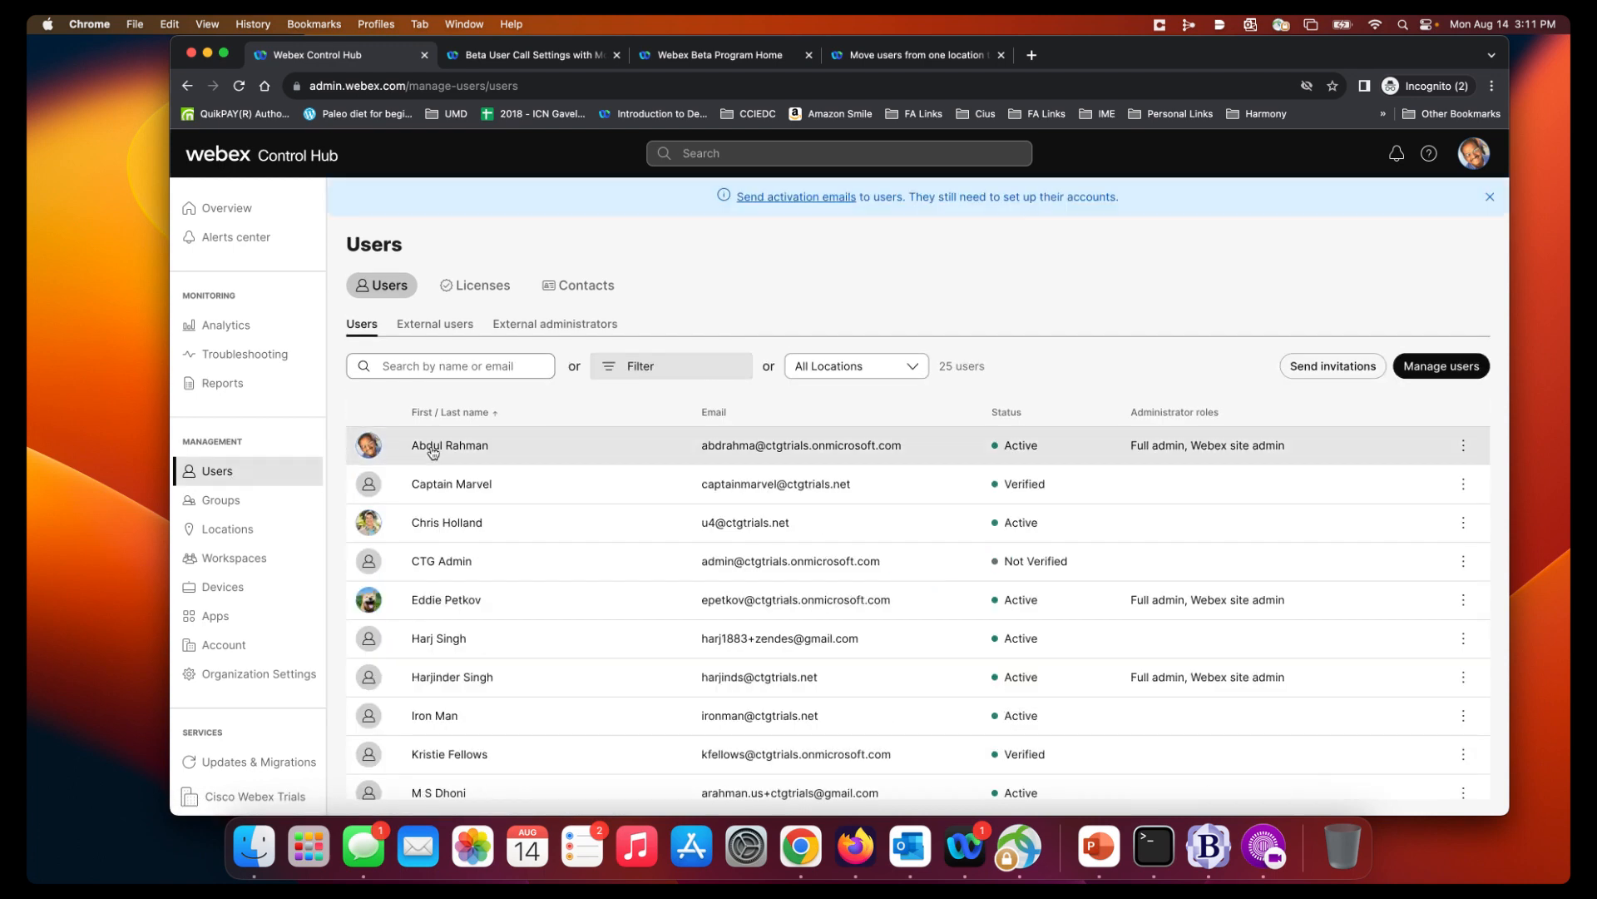
{"action": "left_click", "coordinate": [432, 447]}
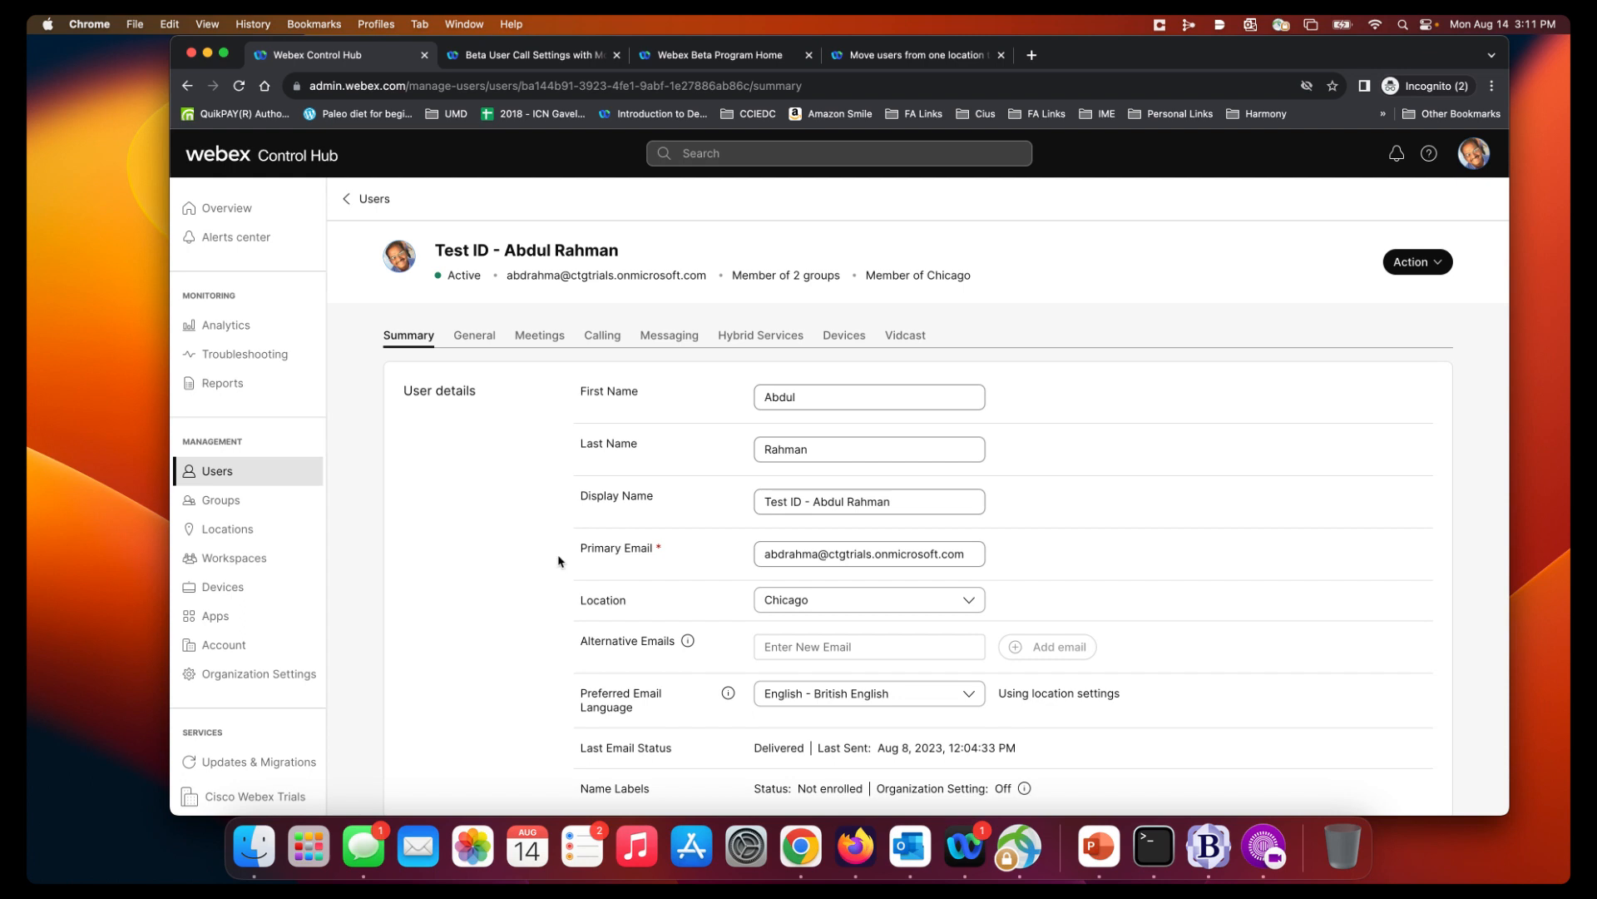
{"action": "left_click", "coordinate": [239, 539]}
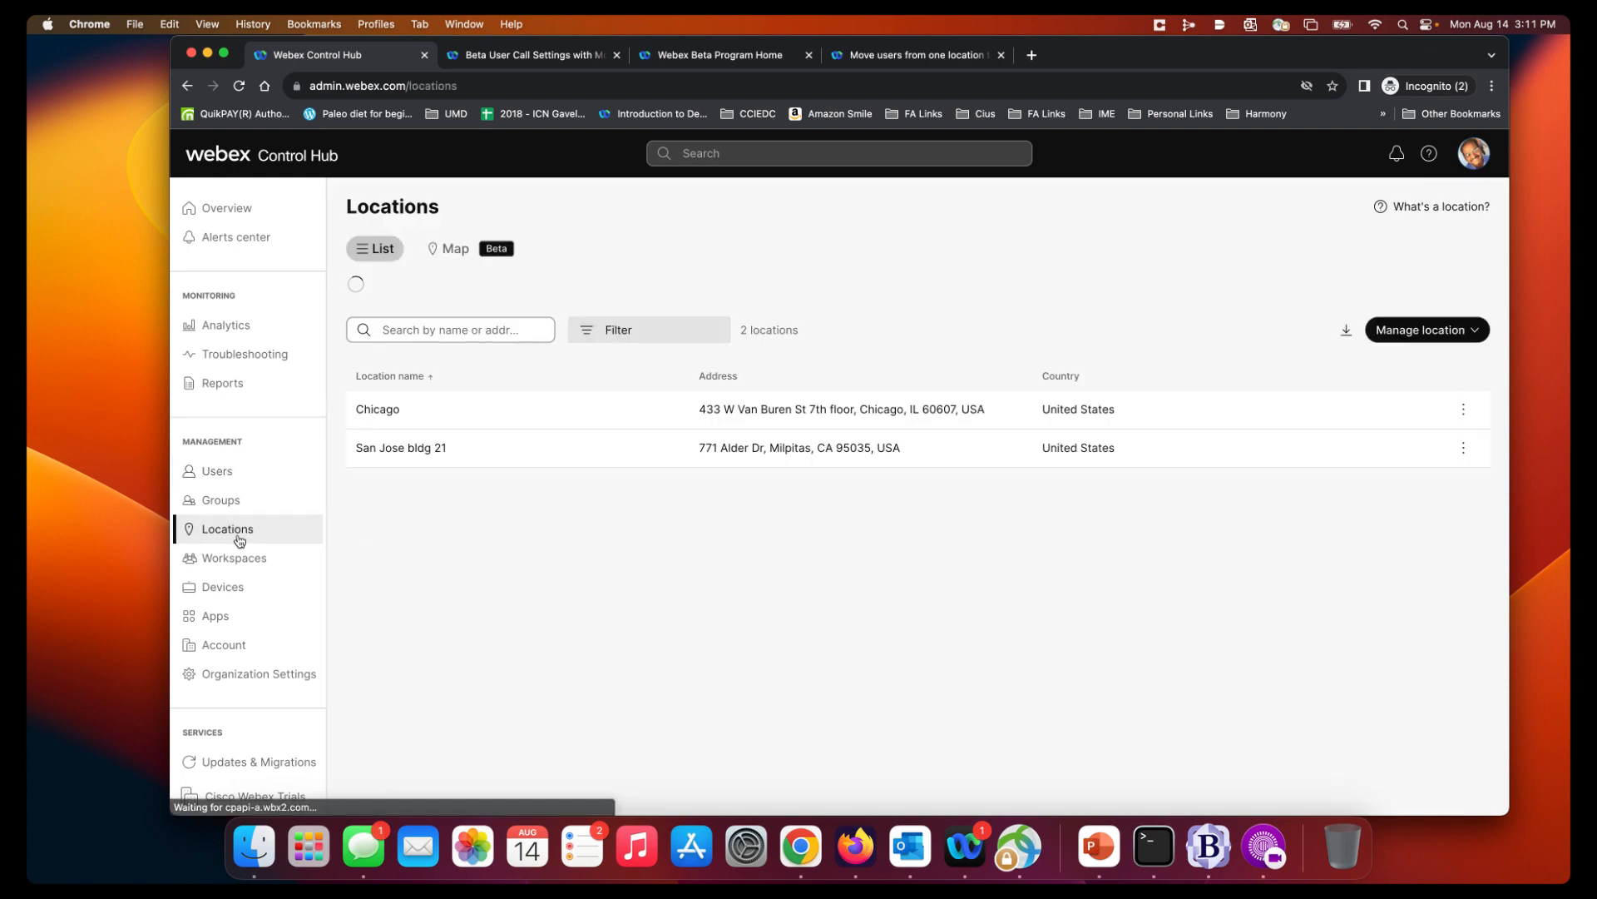
{"action": "left_click", "coordinate": [424, 460]}
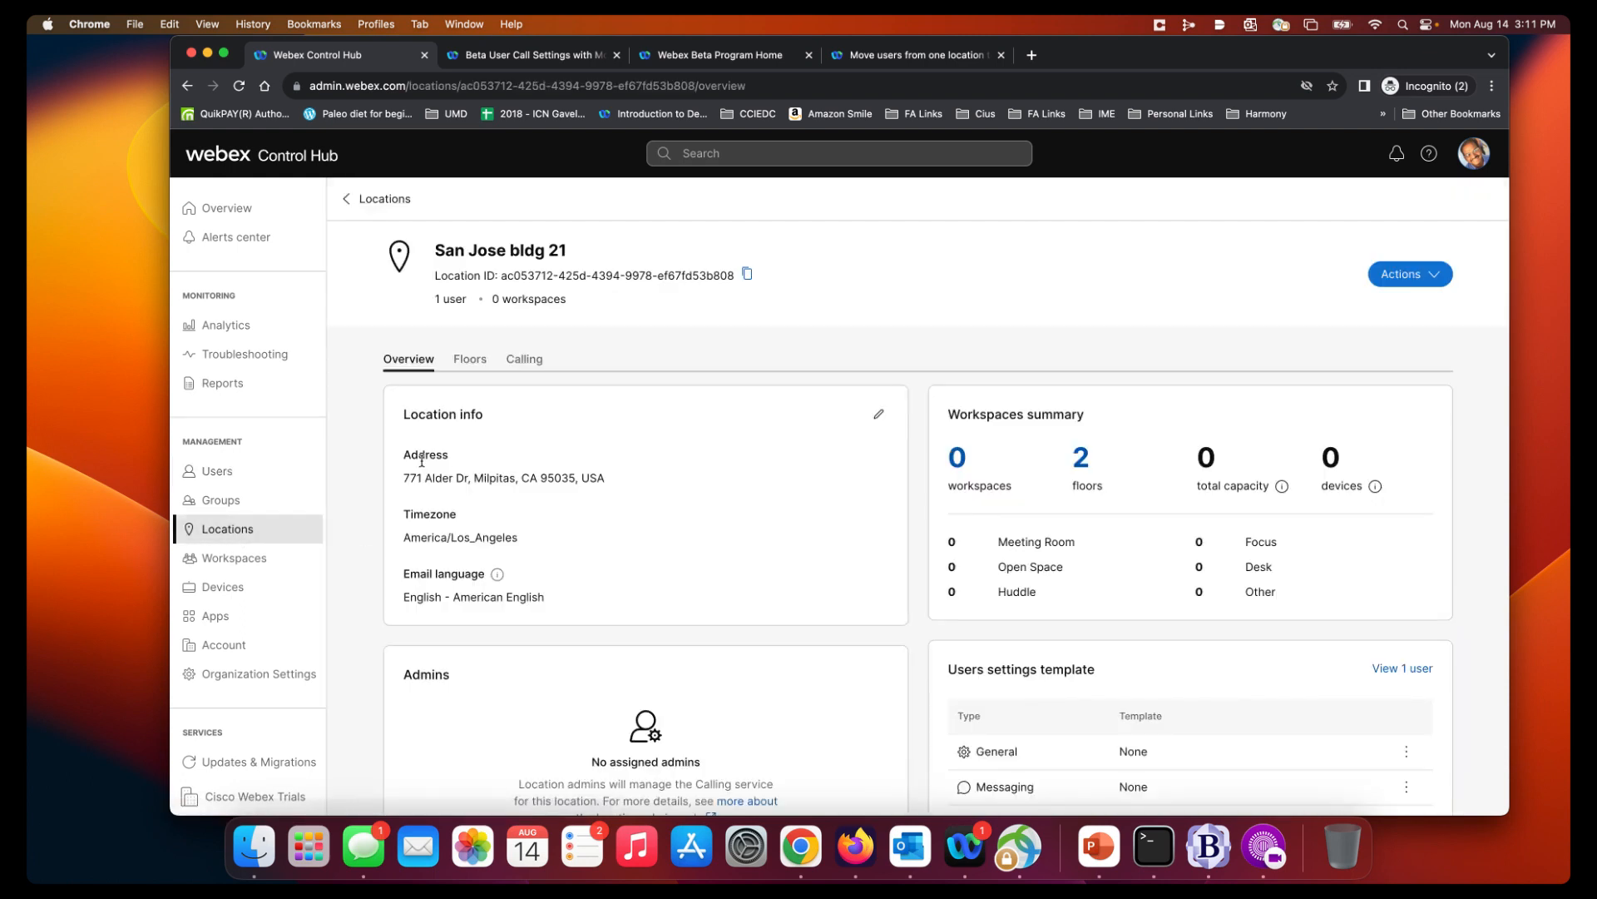
{"action": "left_click", "coordinate": [741, 277]}
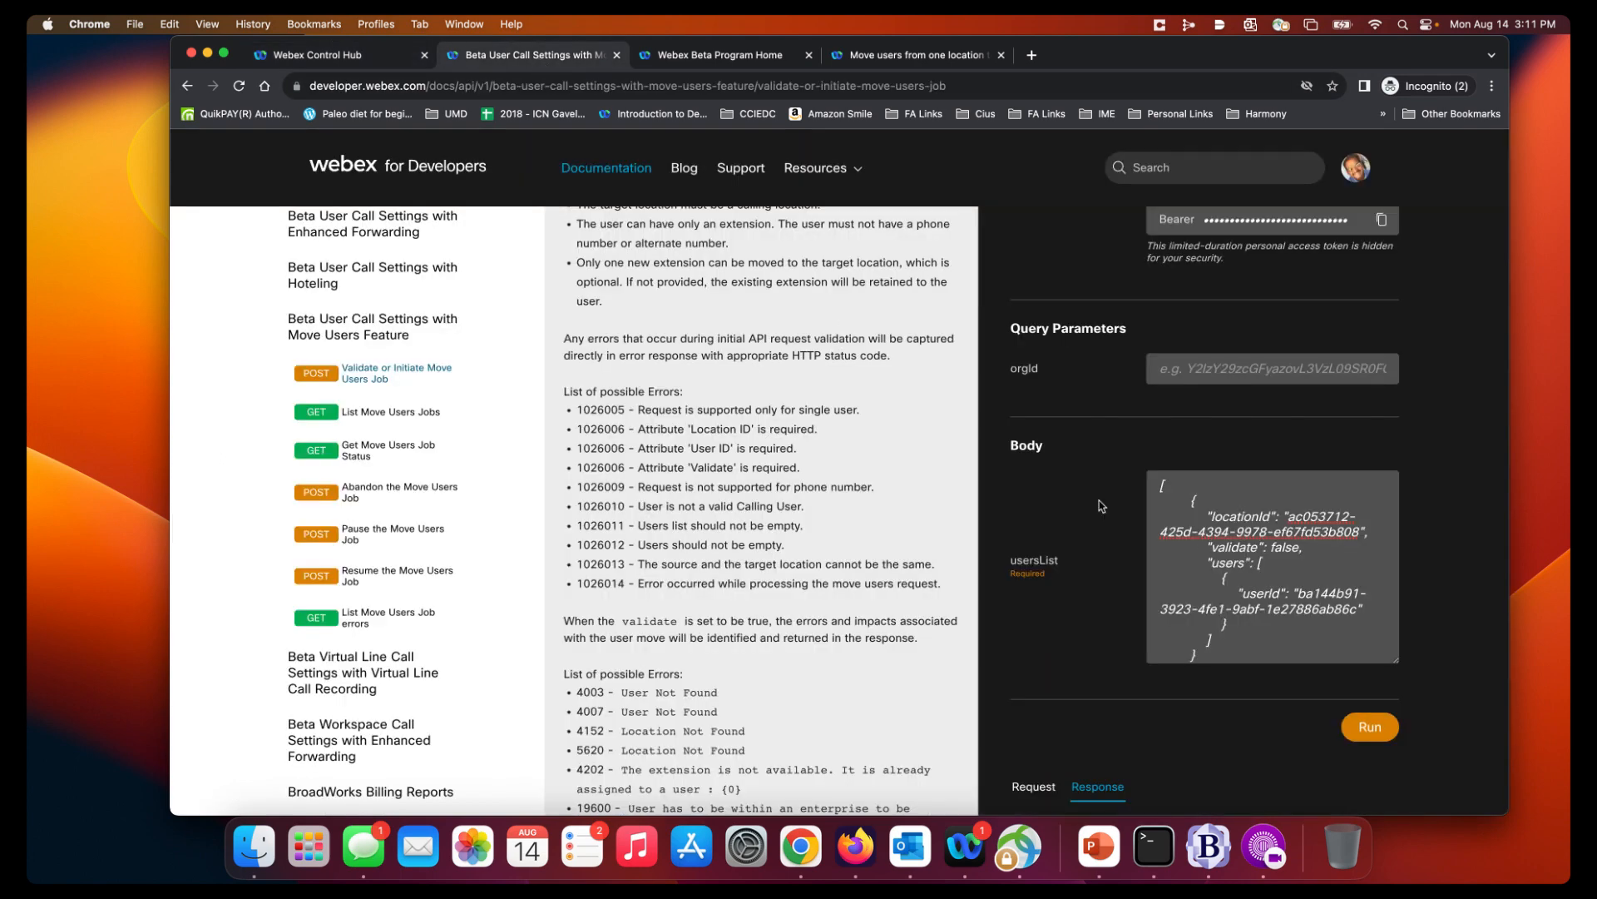
- Replace the locationId value in the usersList request body of the Move Users API page with the copied location ID
{"action": "left_click_drag", "start_coordinate": [1360, 532], "coordinate": [1289, 516]}
{"action": "right_click", "coordinate": [1311, 524]}
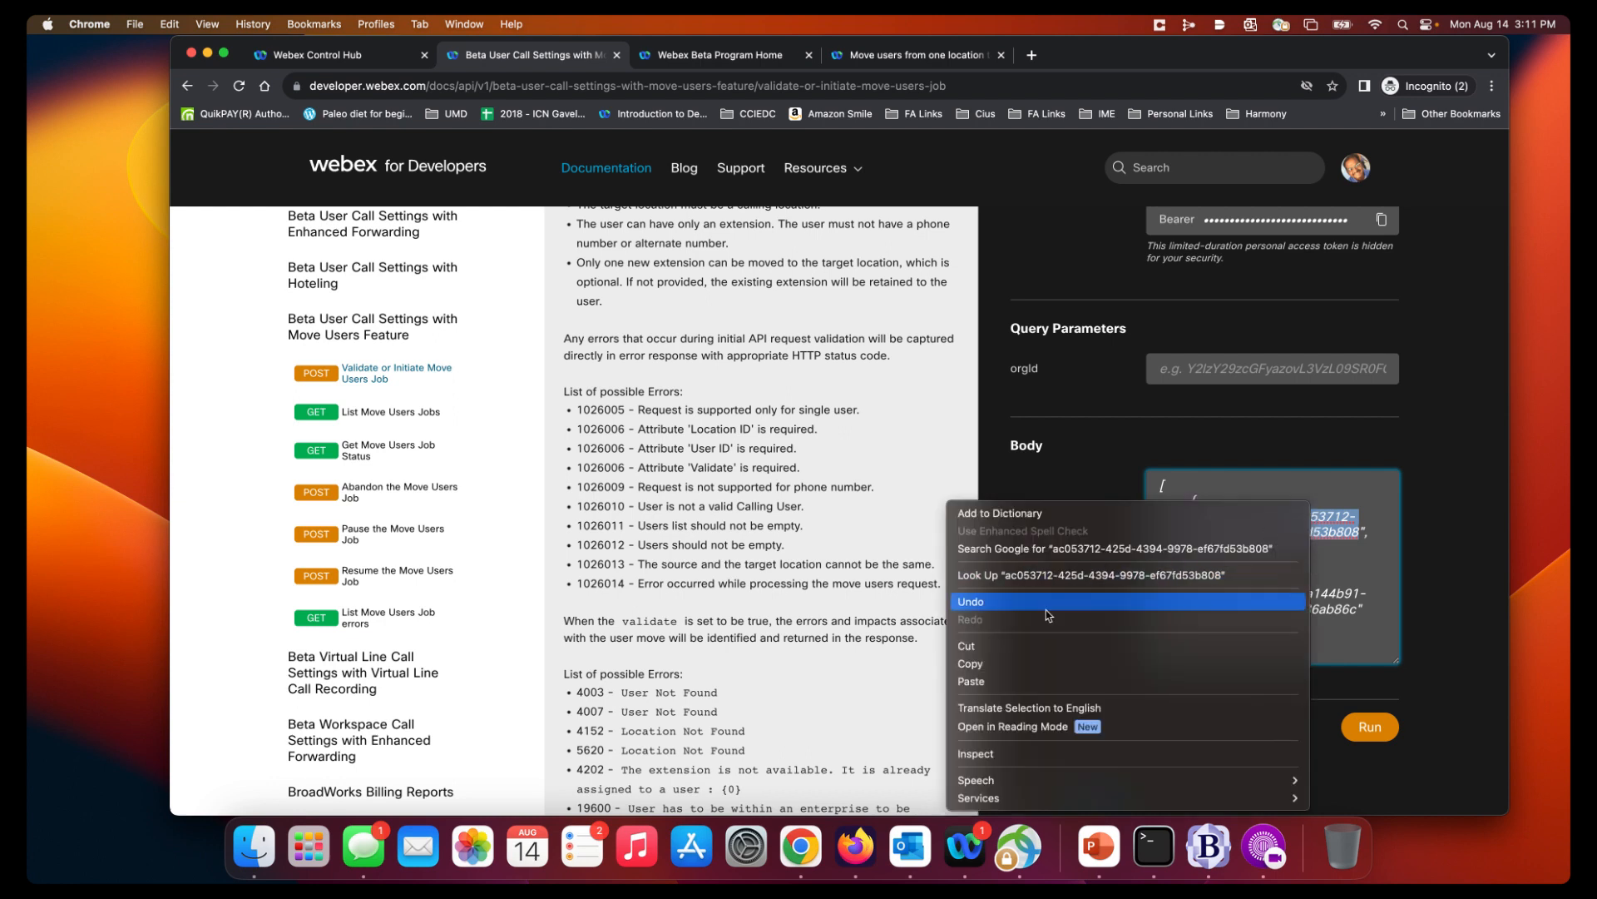
{"action": "left_click", "coordinate": [995, 682]}
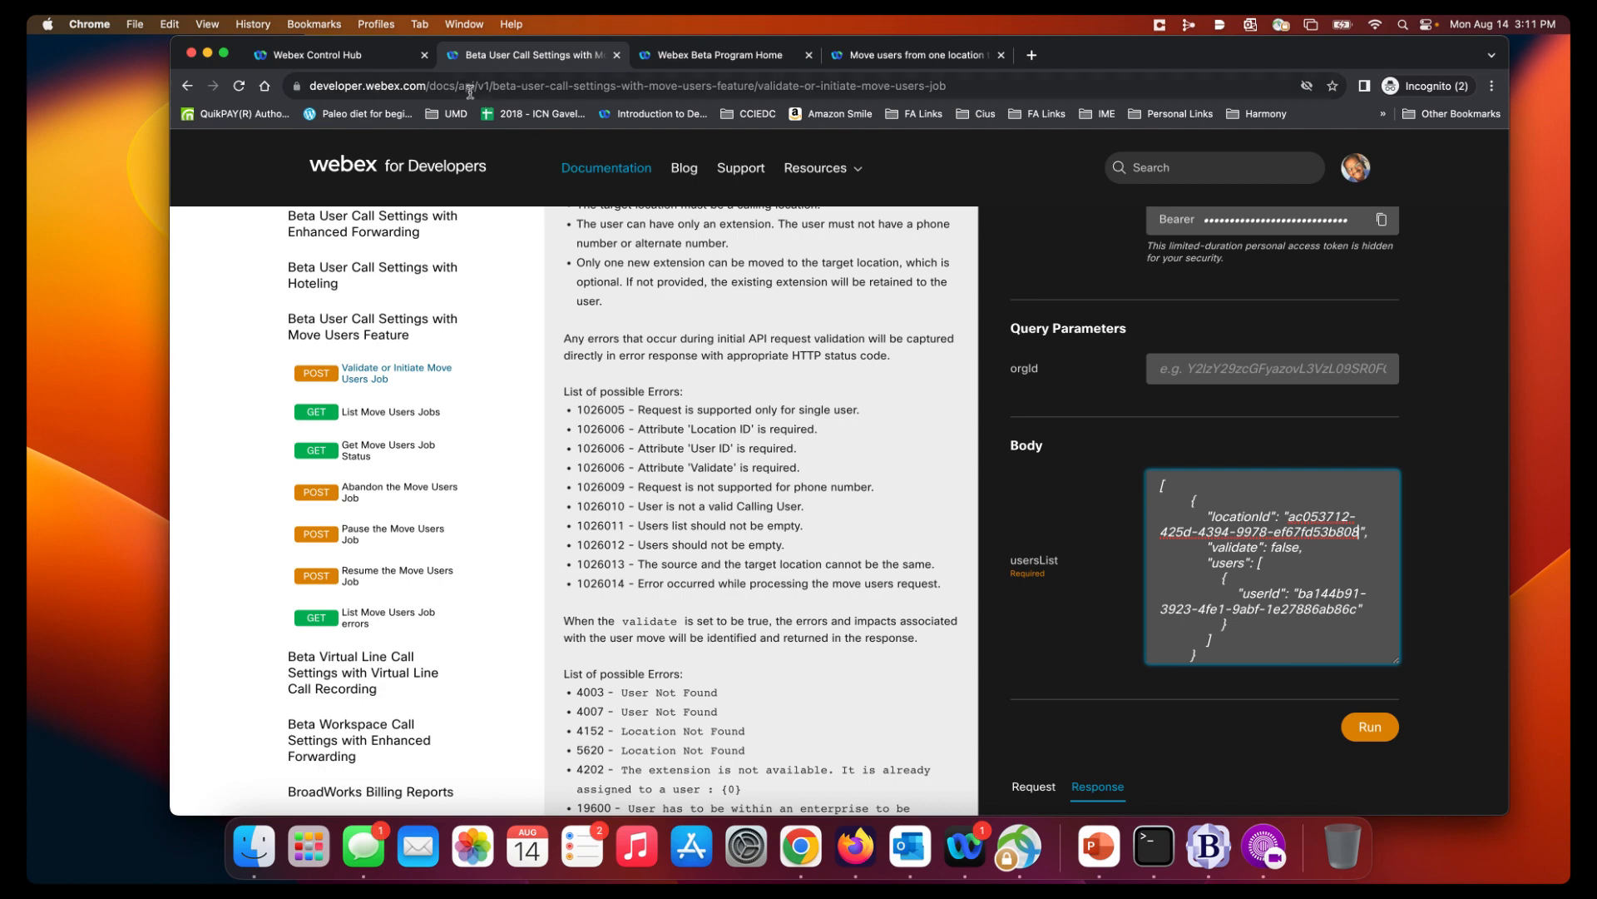
- Open the test user's profile in Control Hub and copy the user ID from the page URL
{"action": "left_click", "coordinate": [379, 60]}
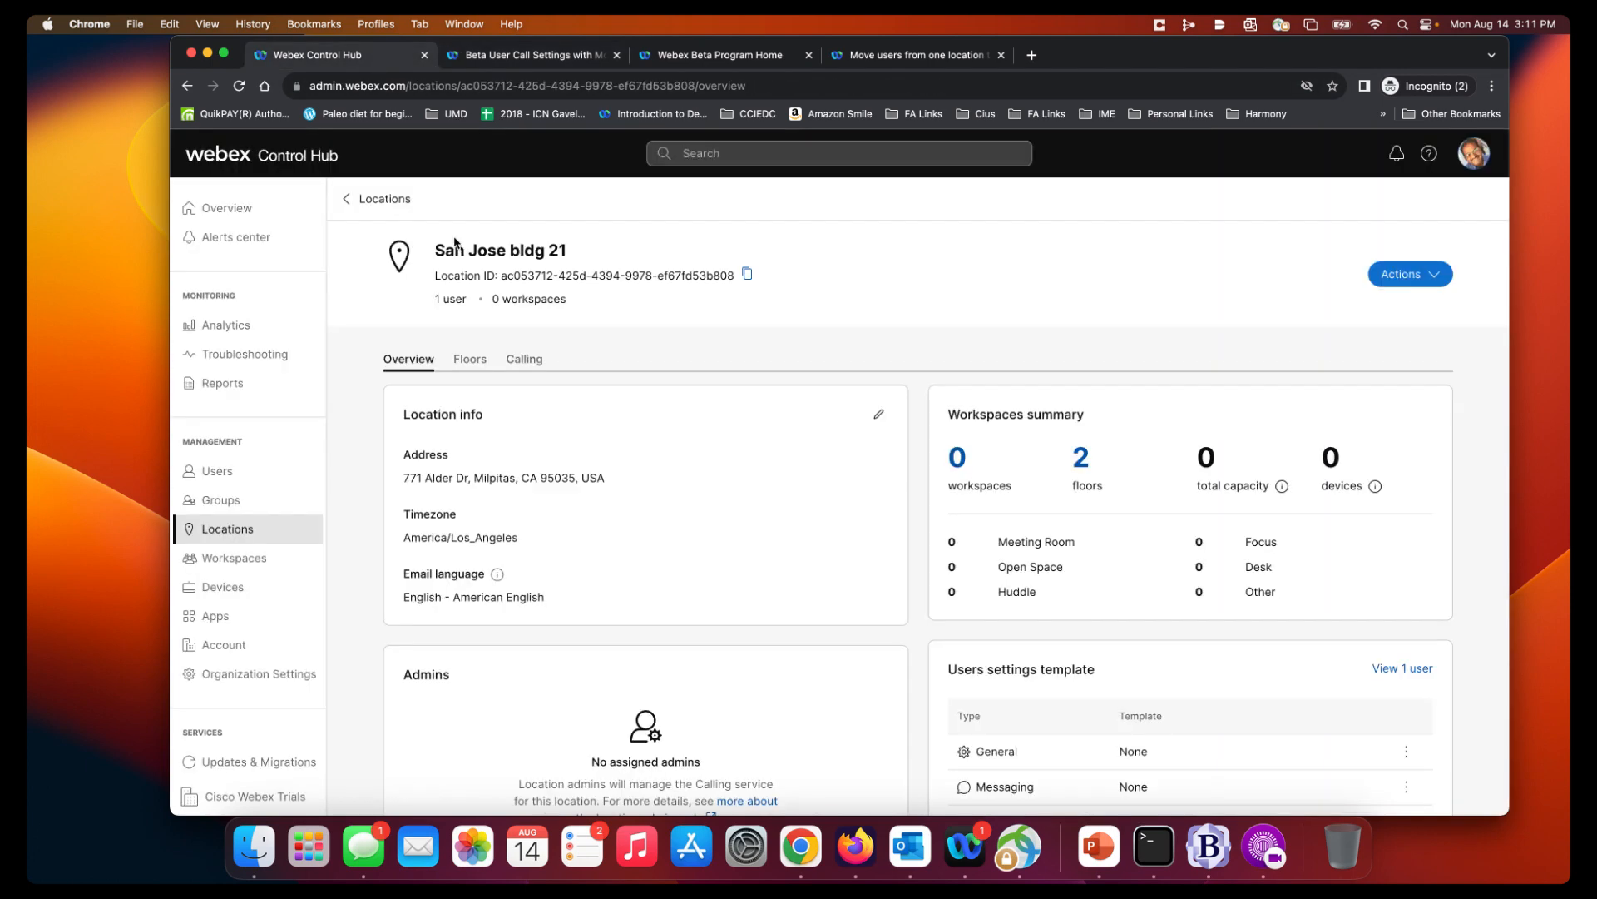
{"action": "left_click", "coordinate": [219, 471]}
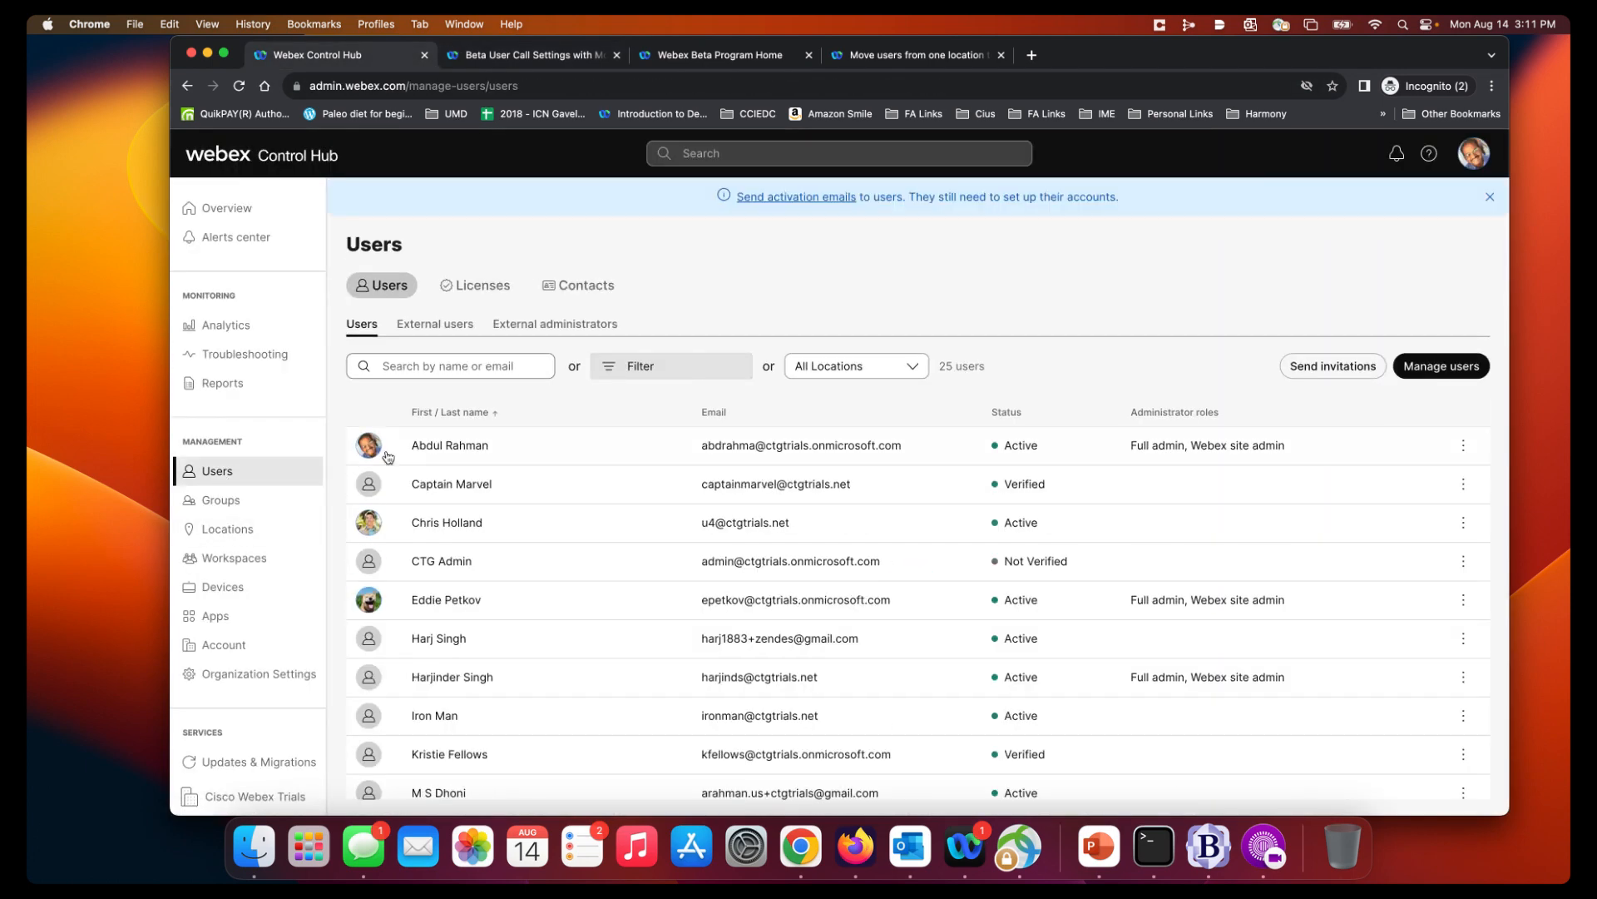
{"action": "left_click", "coordinate": [450, 446]}
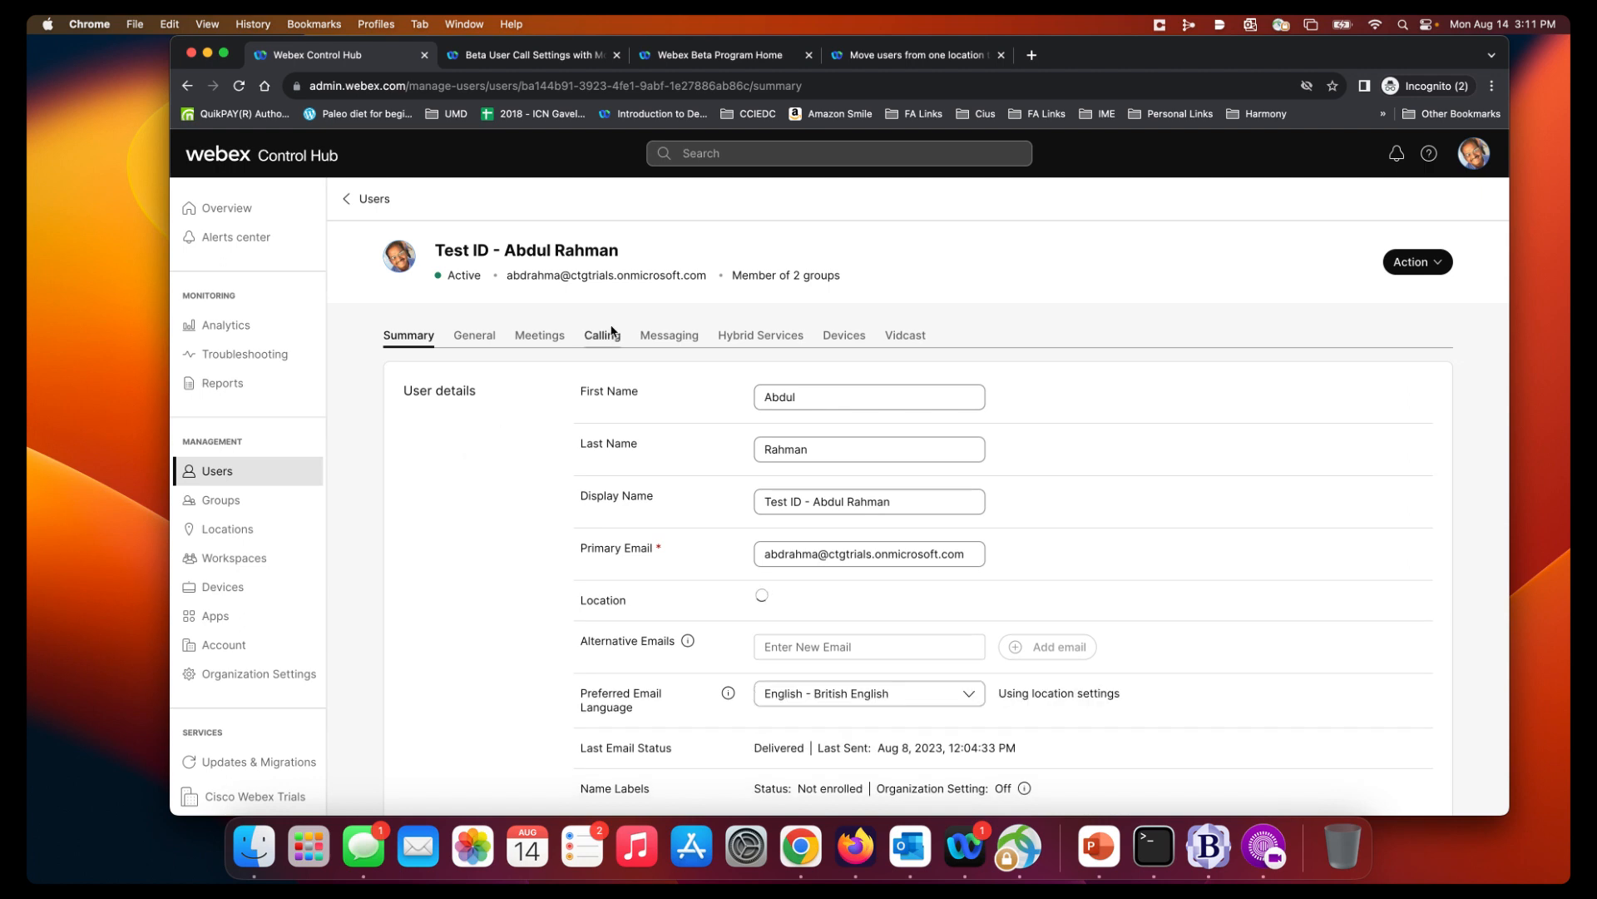
{"action": "left_click", "coordinate": [566, 88]}
{"action": "left_click", "coordinate": [566, 87]}
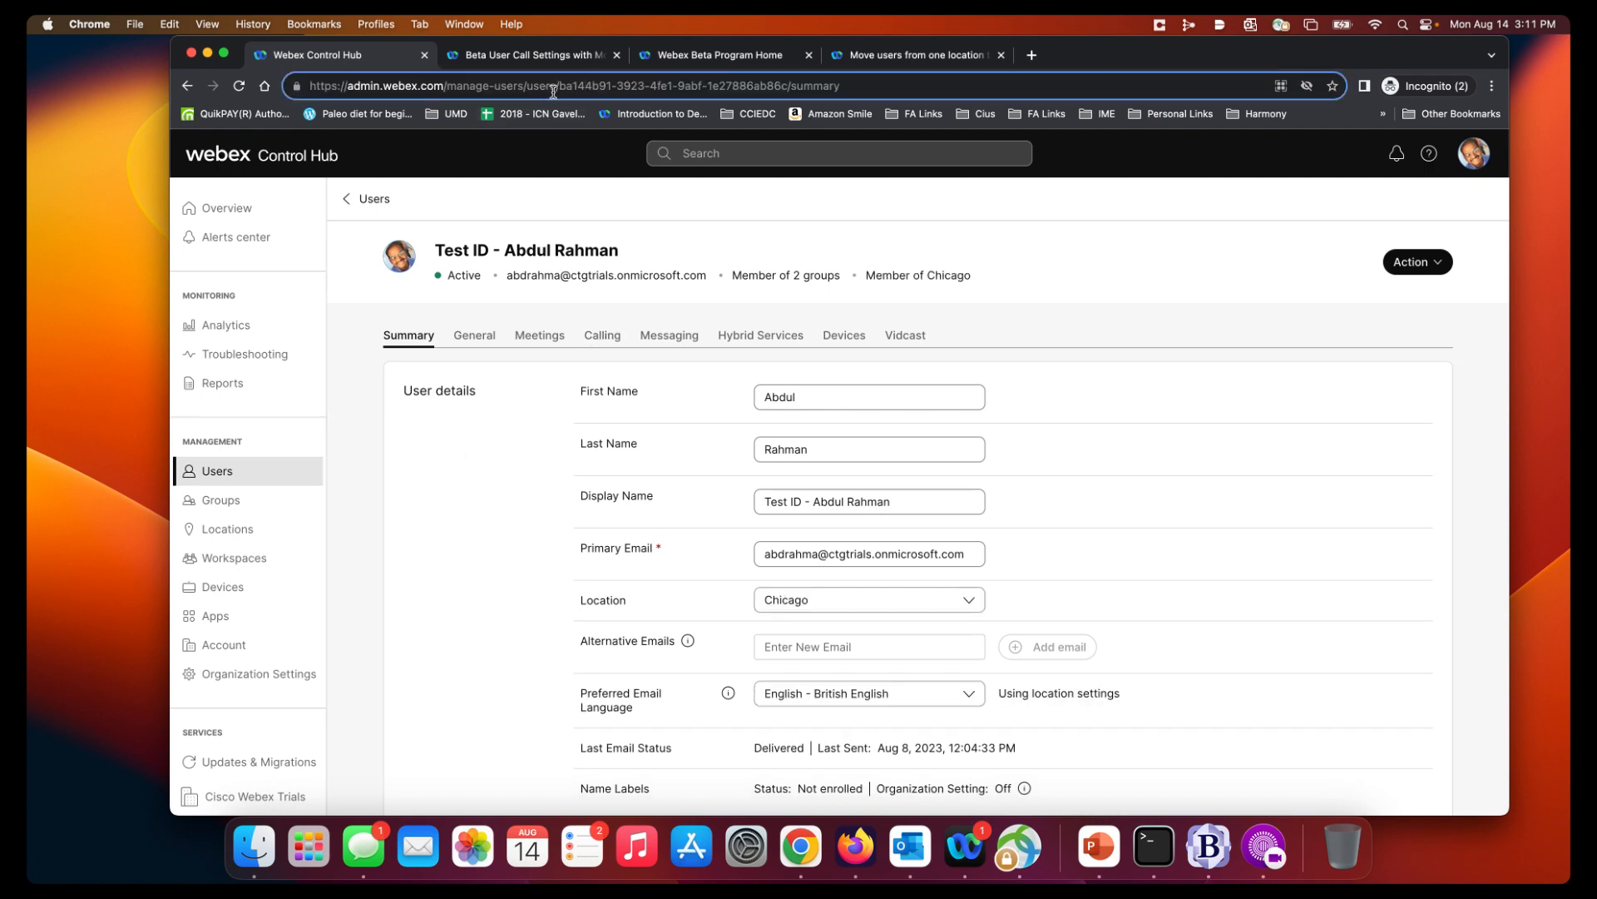
{"action": "left_click_drag", "start_coordinate": [559, 87], "coordinate": [788, 88]}
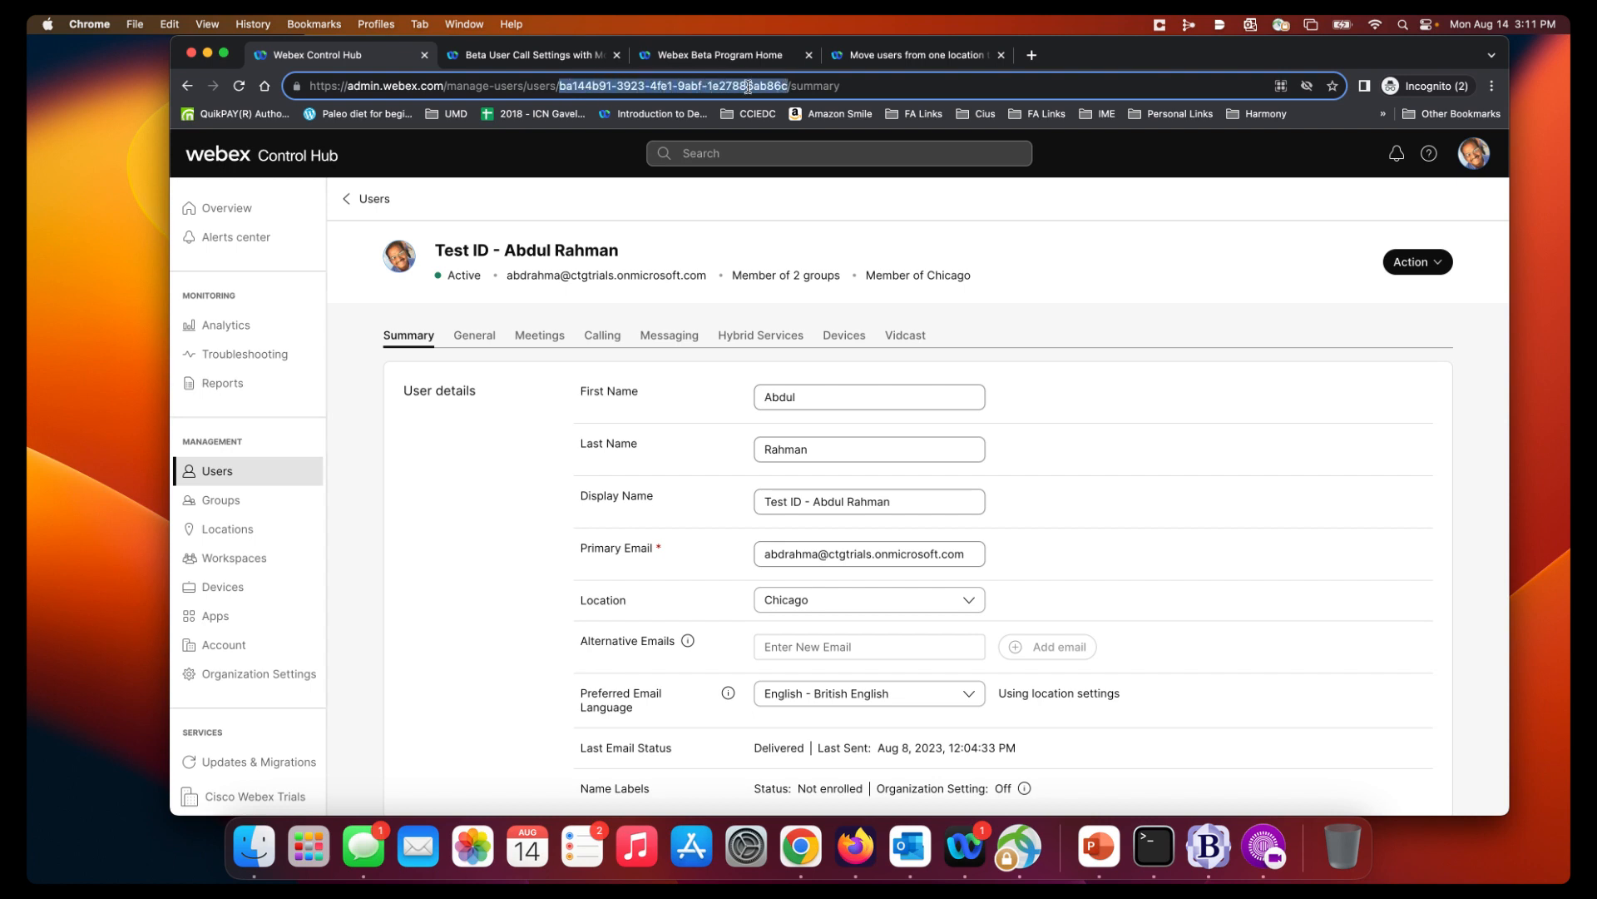
{"action": "right_click", "coordinate": [748, 87]}
{"action": "left_click", "coordinate": [782, 192]}
- Replace the userId value in the API request body with the copied user ID
{"action": "left_click", "coordinate": [562, 56]}
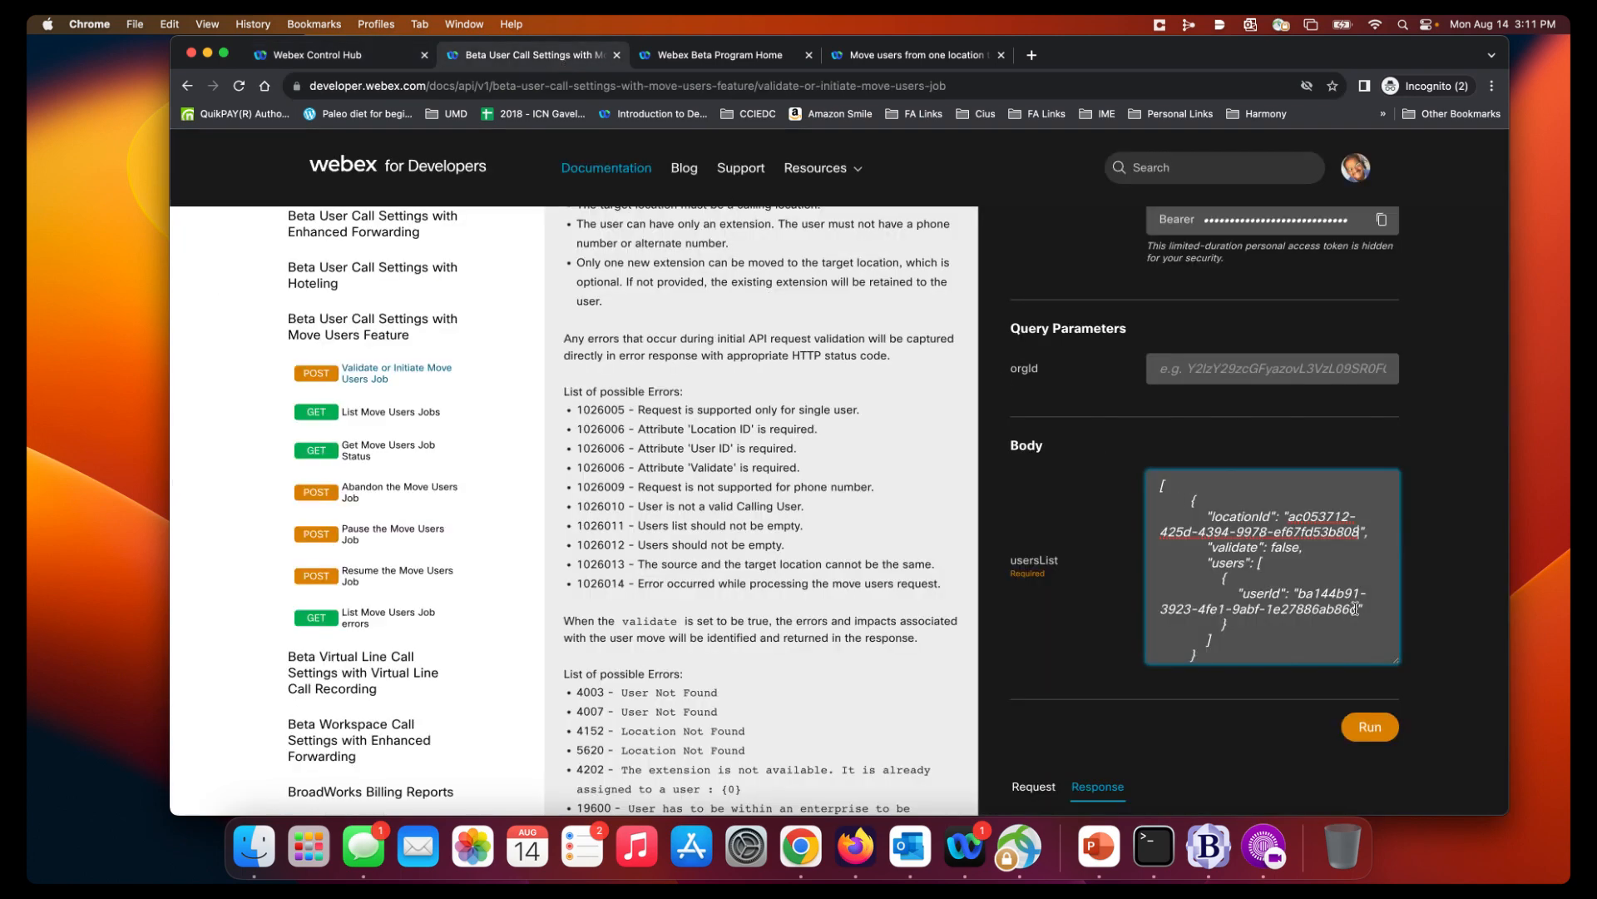
{"action": "left_click_drag", "start_coordinate": [1356, 608], "coordinate": [1301, 596]}
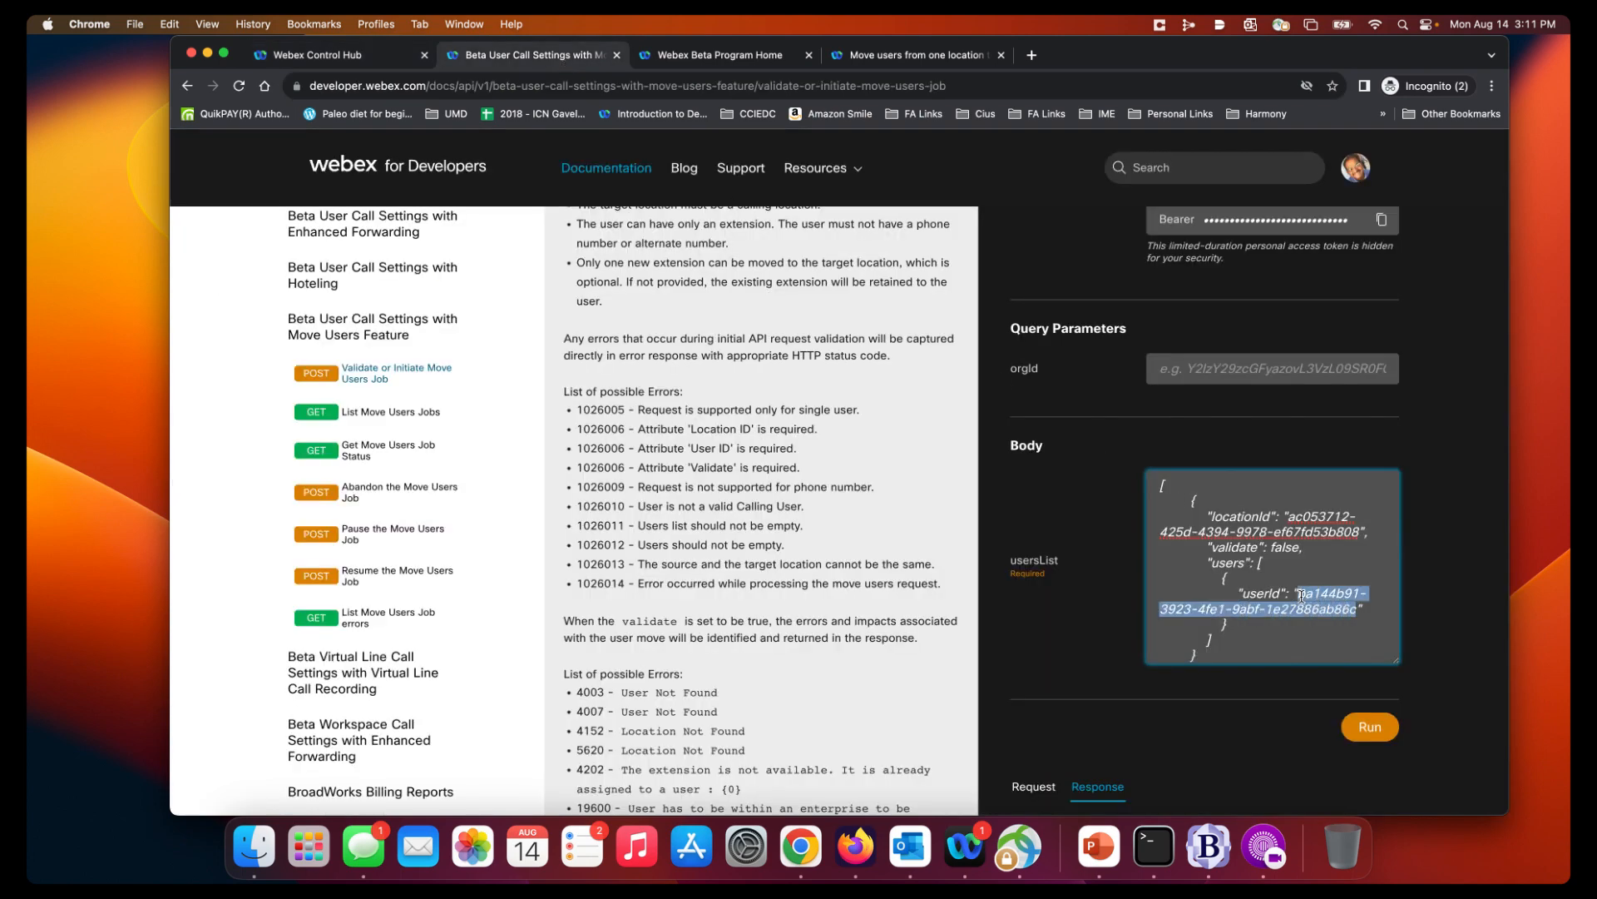
{"action": "right_click", "coordinate": [1317, 601]}
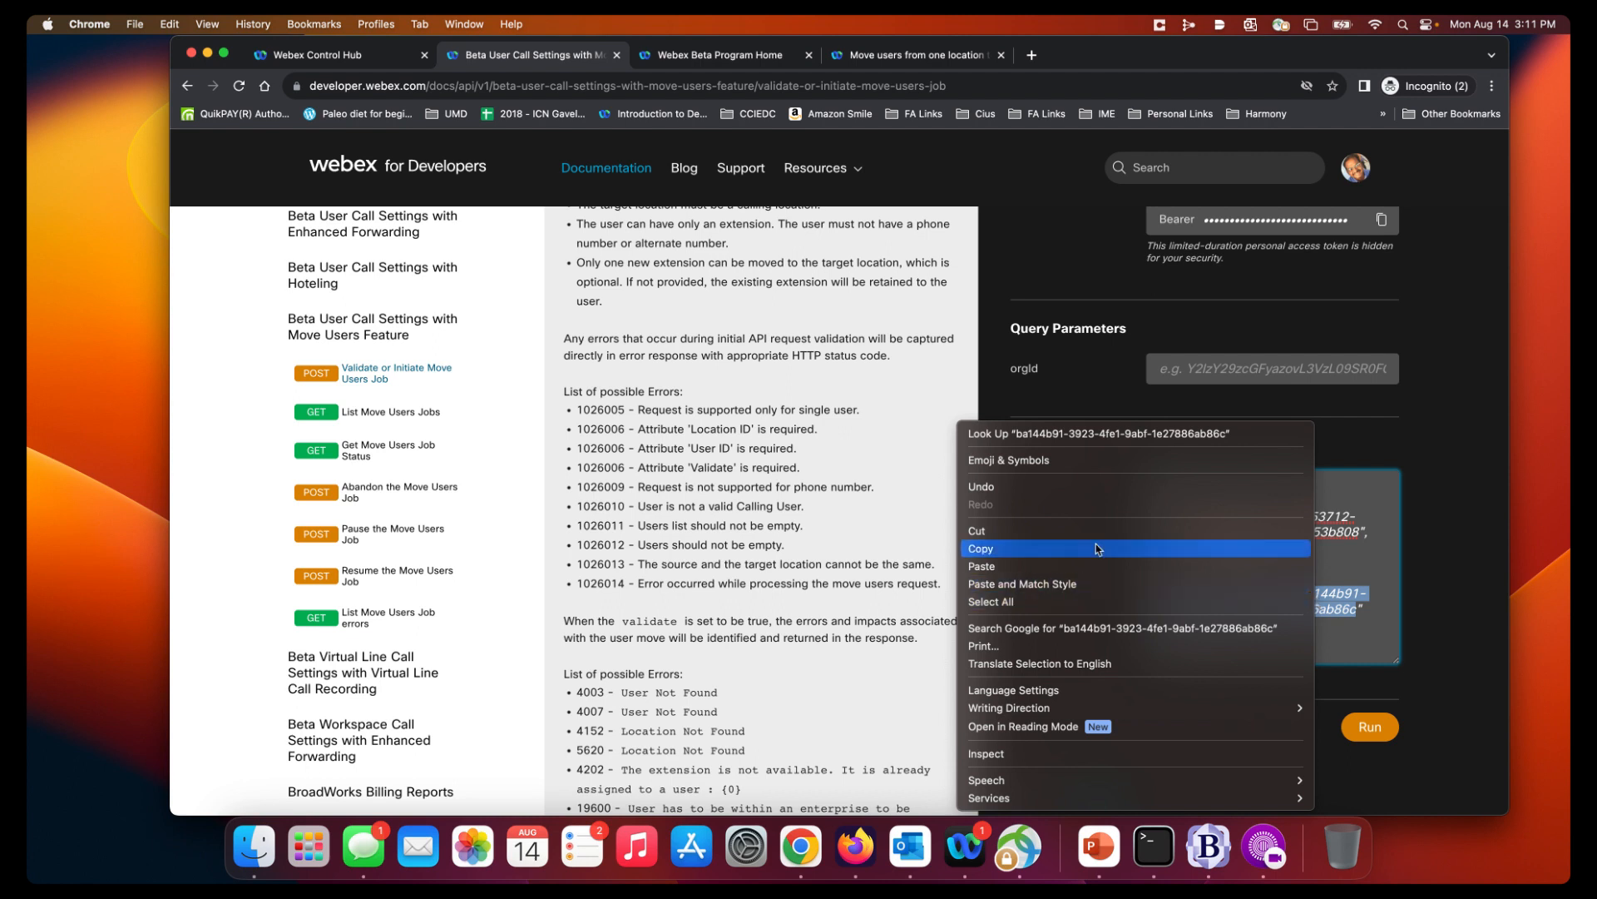
{"action": "left_click", "coordinate": [1002, 570]}
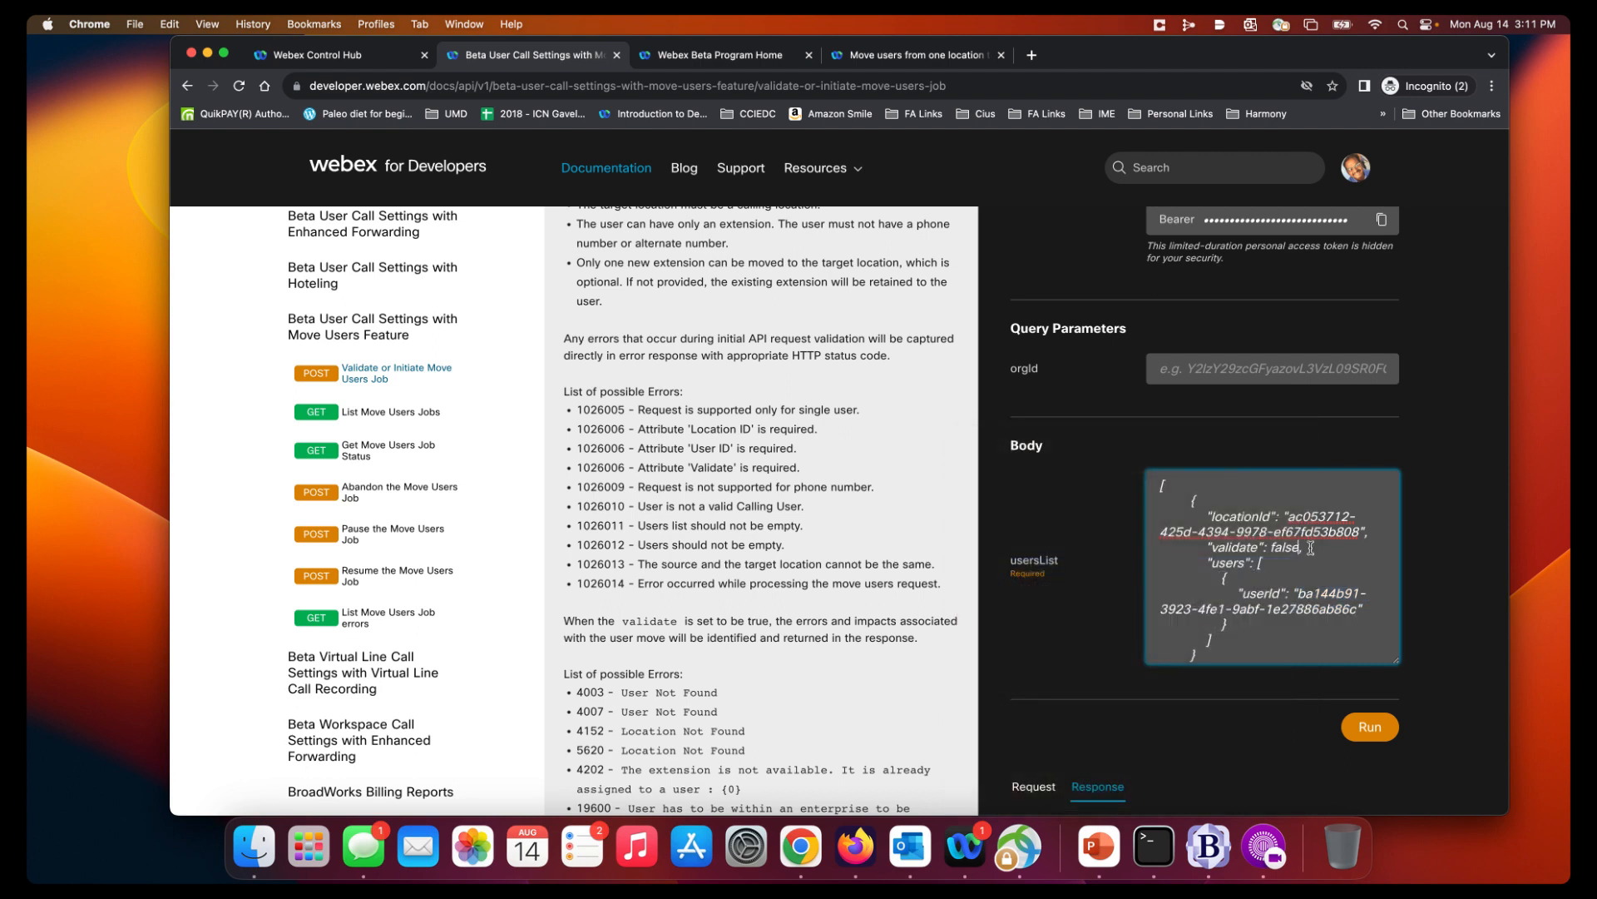
- Set validate to true in the request body and run the Move Users request
{"action": "key", "text": "BackSpace"}
{"action": "key", "text": "BackSpace"}
{"action": "key", "text": "BackSpace"}
{"action": "key", "text": "BackSpace"}
{"action": "type", "text": "true"}
{"action": "left_click", "coordinate": [1370, 726]}
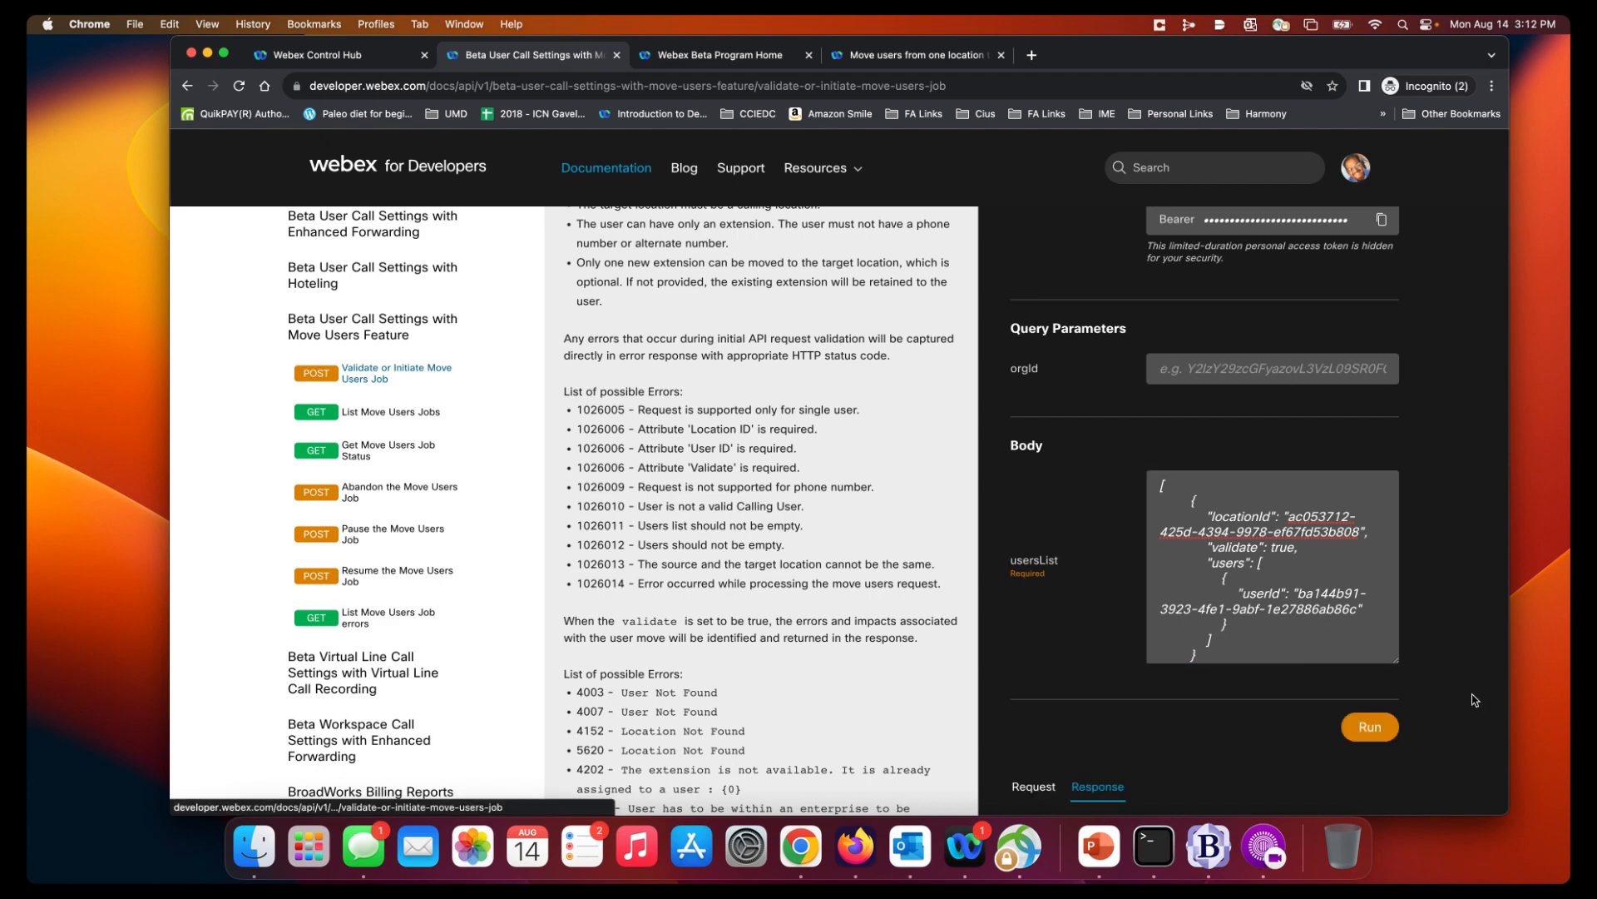
- Examine the impact codes and messages in the validation response
{"action": "scroll", "coordinate": [1475, 700], "scroll_direction": "down", "scroll_amount": 5}
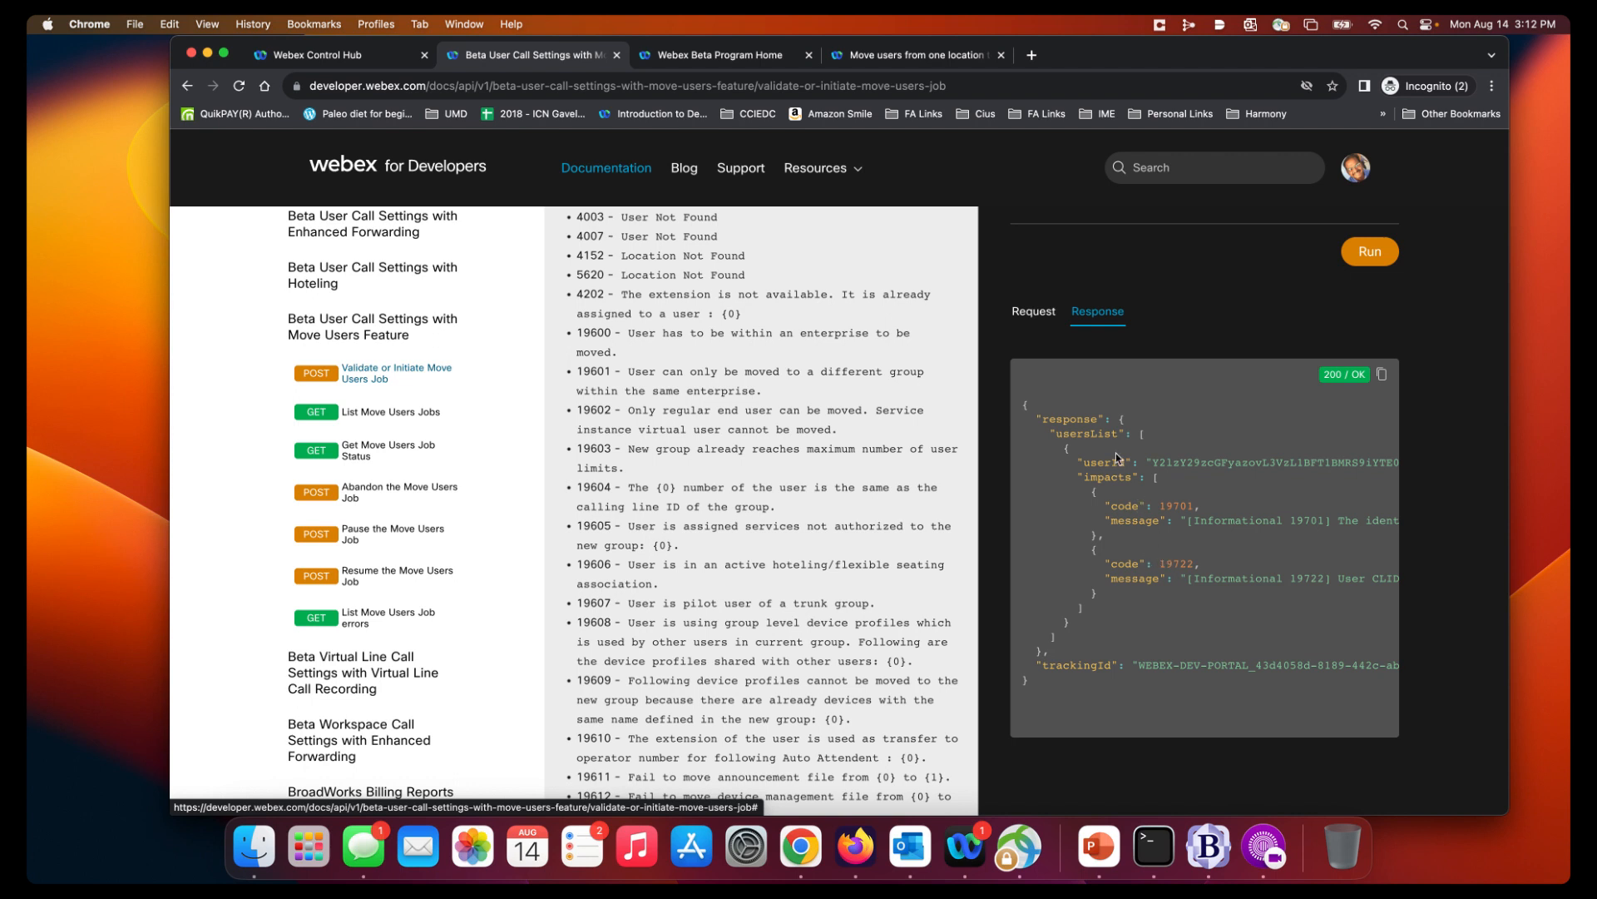
{"action": "left_click_drag", "start_coordinate": [1195, 520], "coordinate": [1326, 522]}
{"action": "left_click_drag", "start_coordinate": [1195, 579], "coordinate": [1312, 580]}
{"action": "left_click", "coordinate": [1216, 619]}
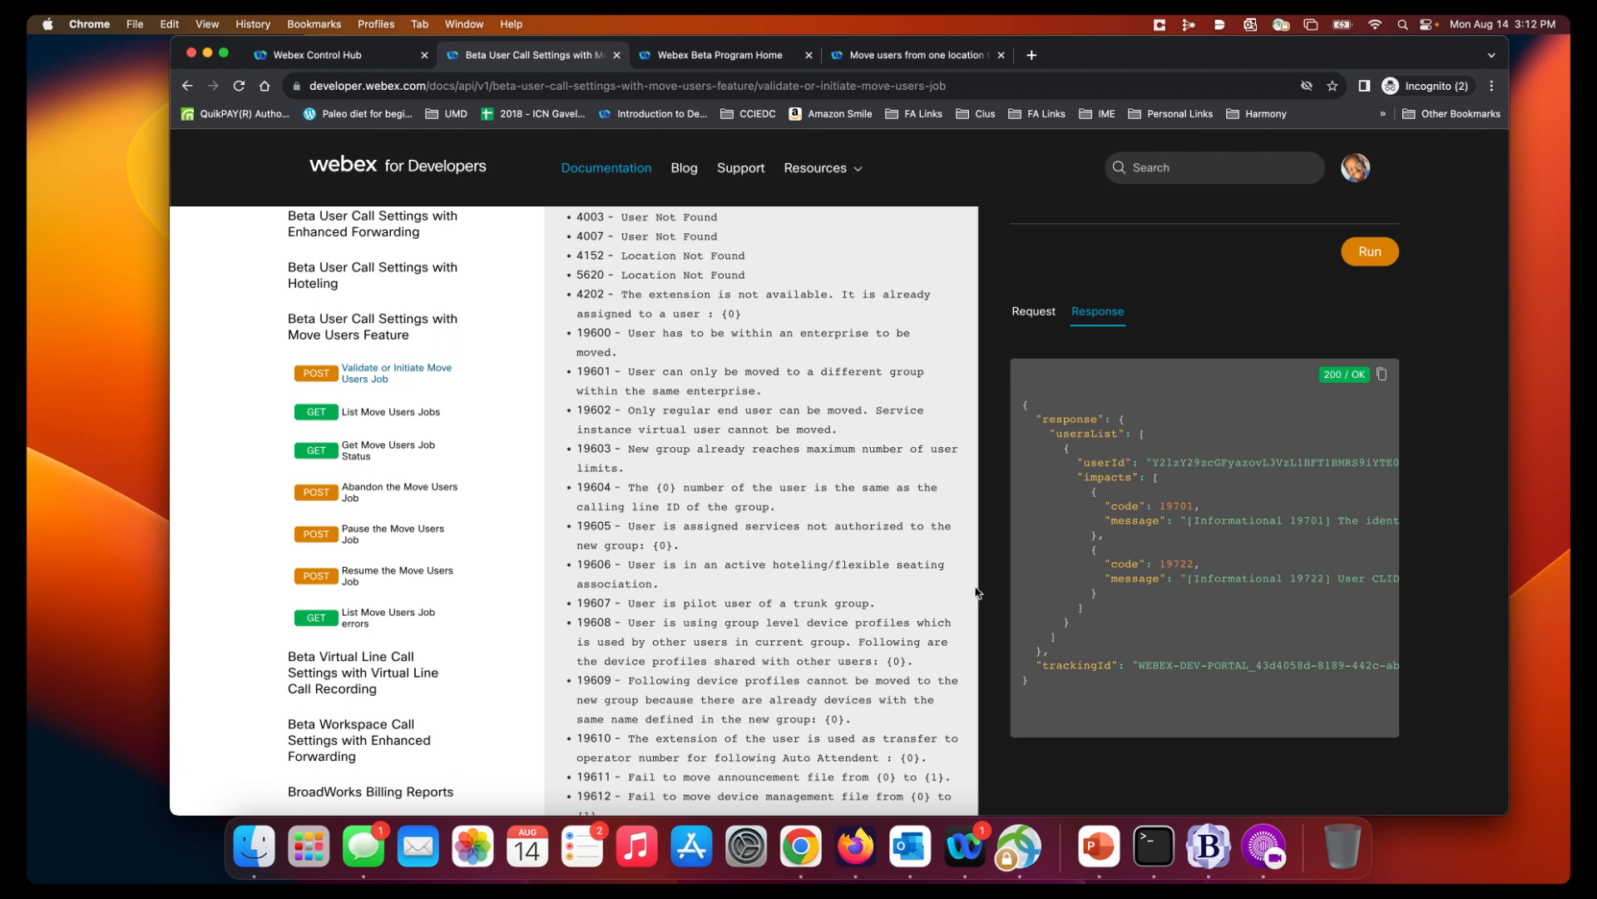
- Set validate to false in the request body and run the request to initiate the user move
{"action": "scroll", "coordinate": [578, 560], "scroll_direction": "up", "scroll_amount": 3}
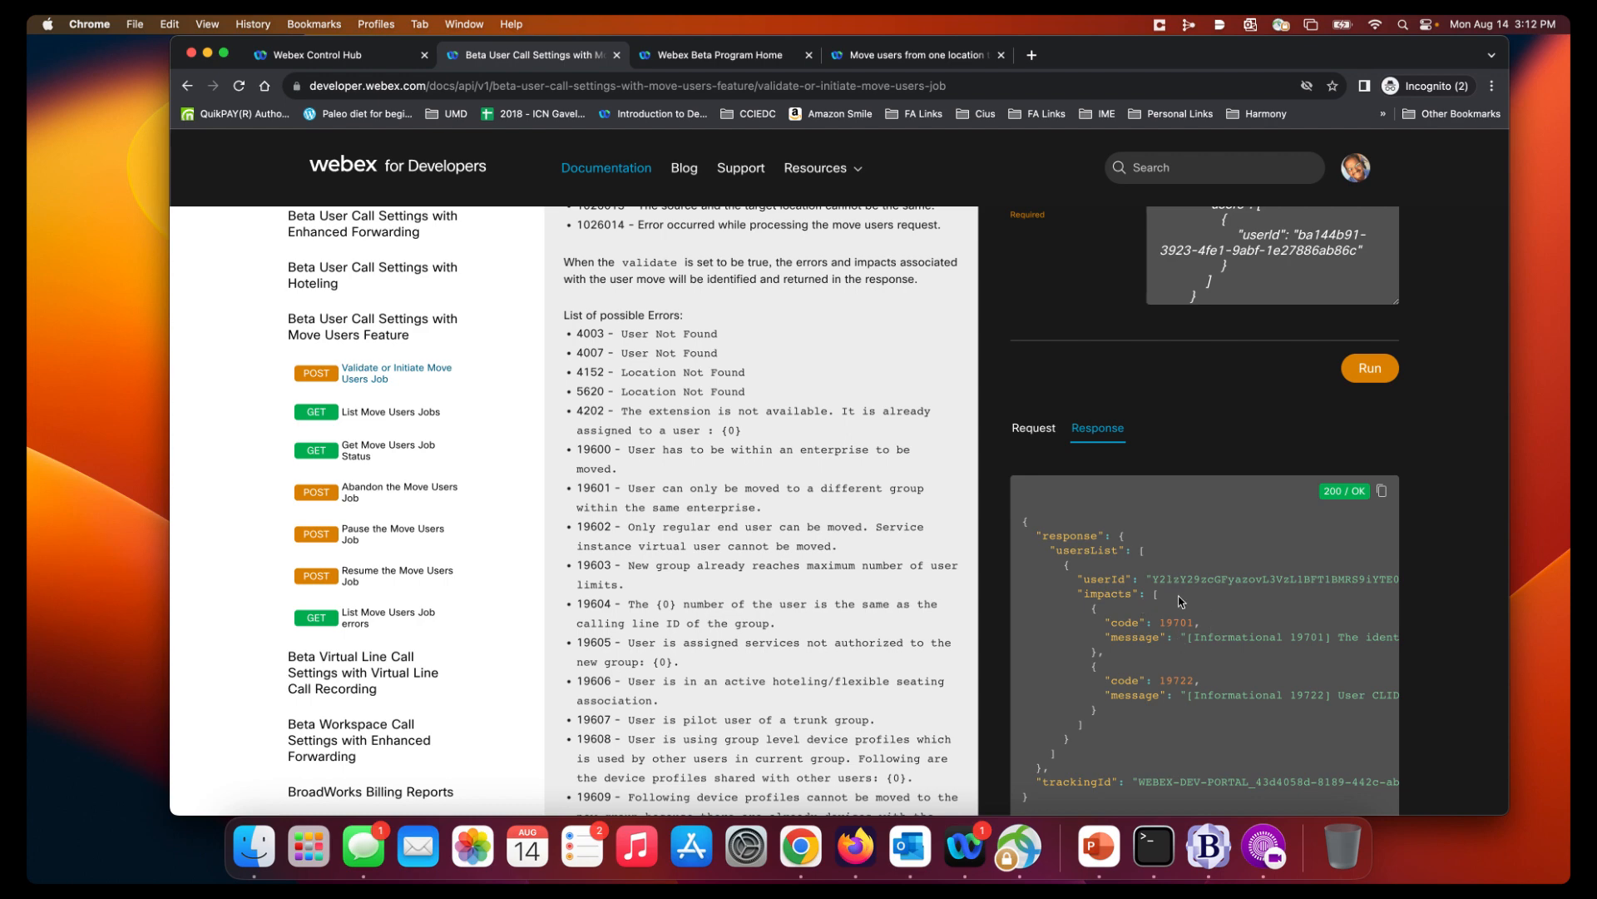
{"action": "scroll", "coordinate": [1440, 540], "scroll_direction": "up", "scroll_amount": 3}
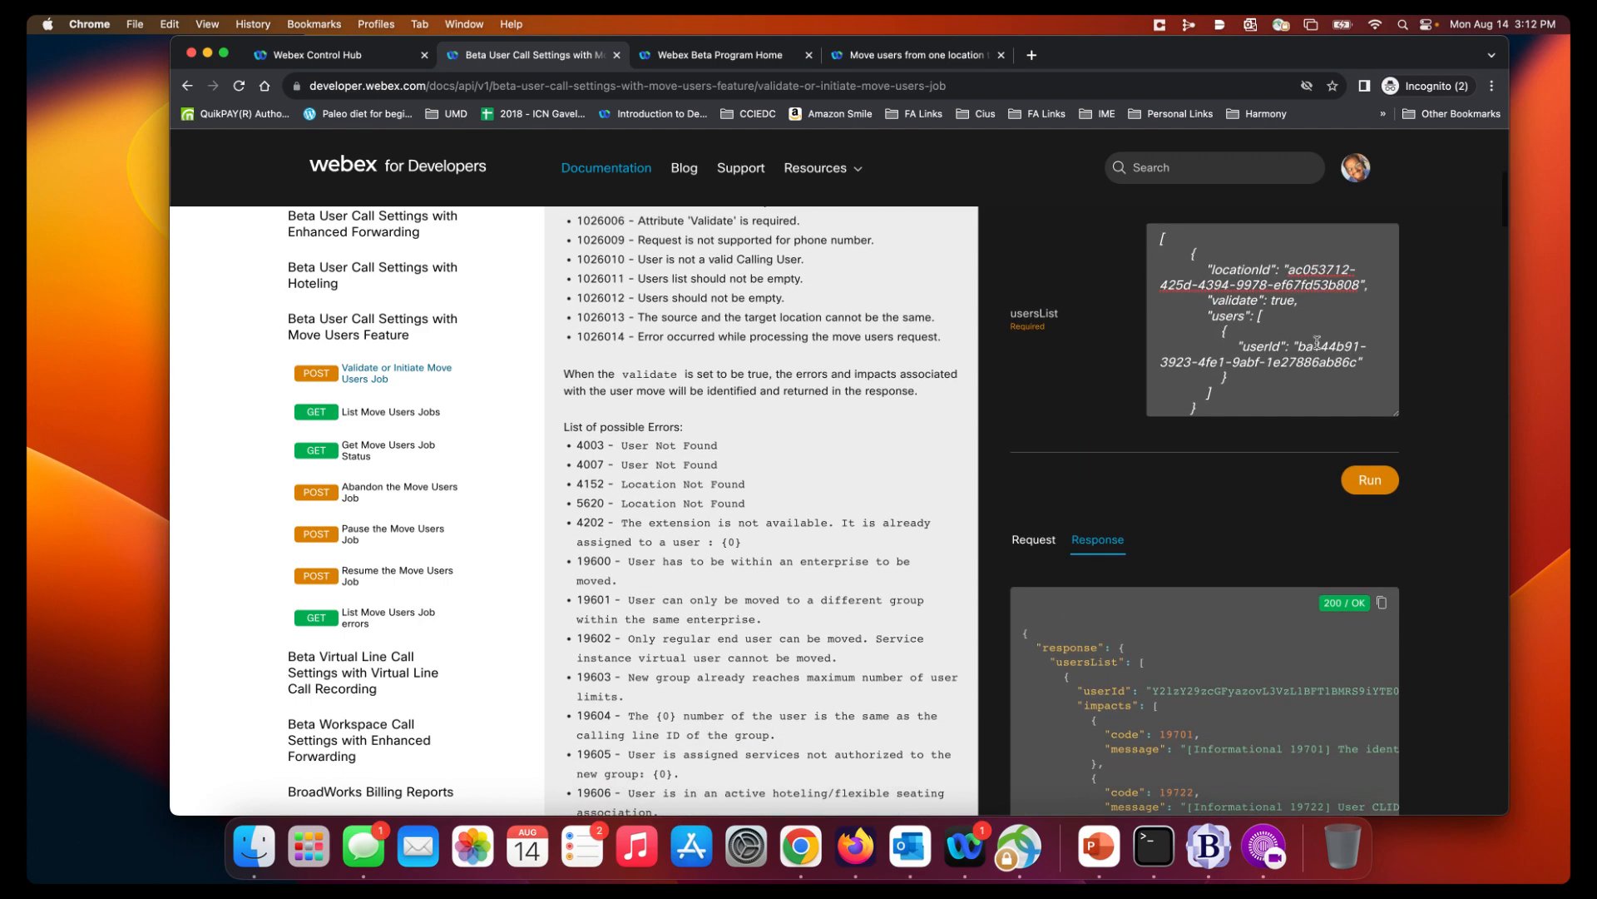
{"action": "left_click", "coordinate": [1362, 307]}
{"action": "key", "text": "BackSpace"}
{"action": "key", "text": "BackSpace"}
{"action": "key", "text": "BackSpace"}
{"action": "key", "text": "BackSpace"}
{"action": "type", "text": "false"}
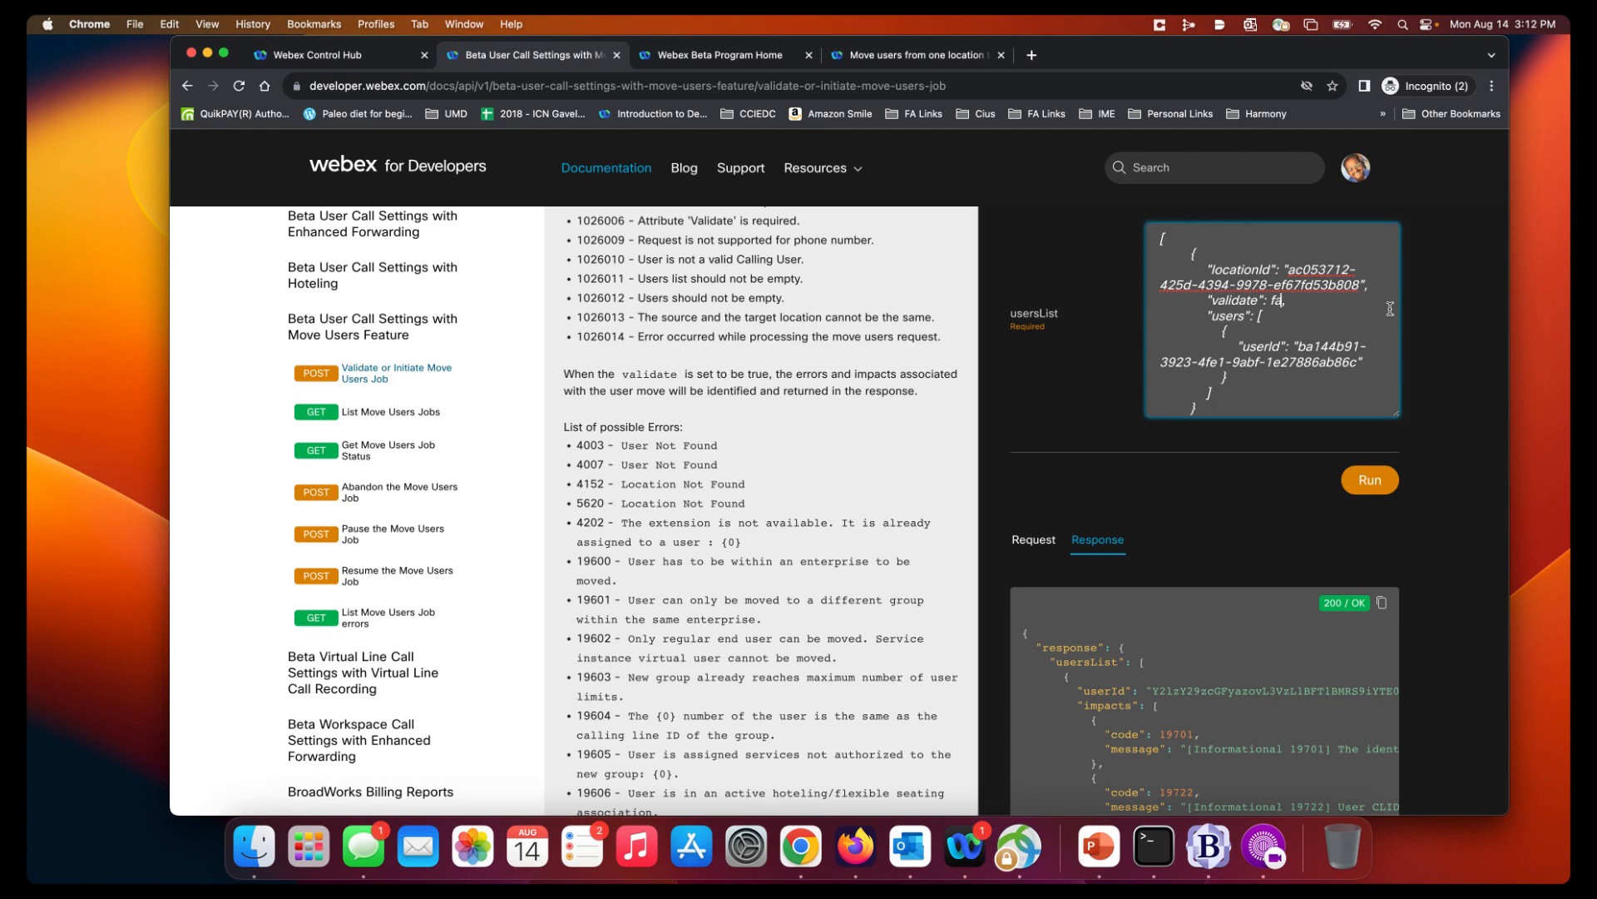
{"action": "left_click", "coordinate": [1384, 484]}
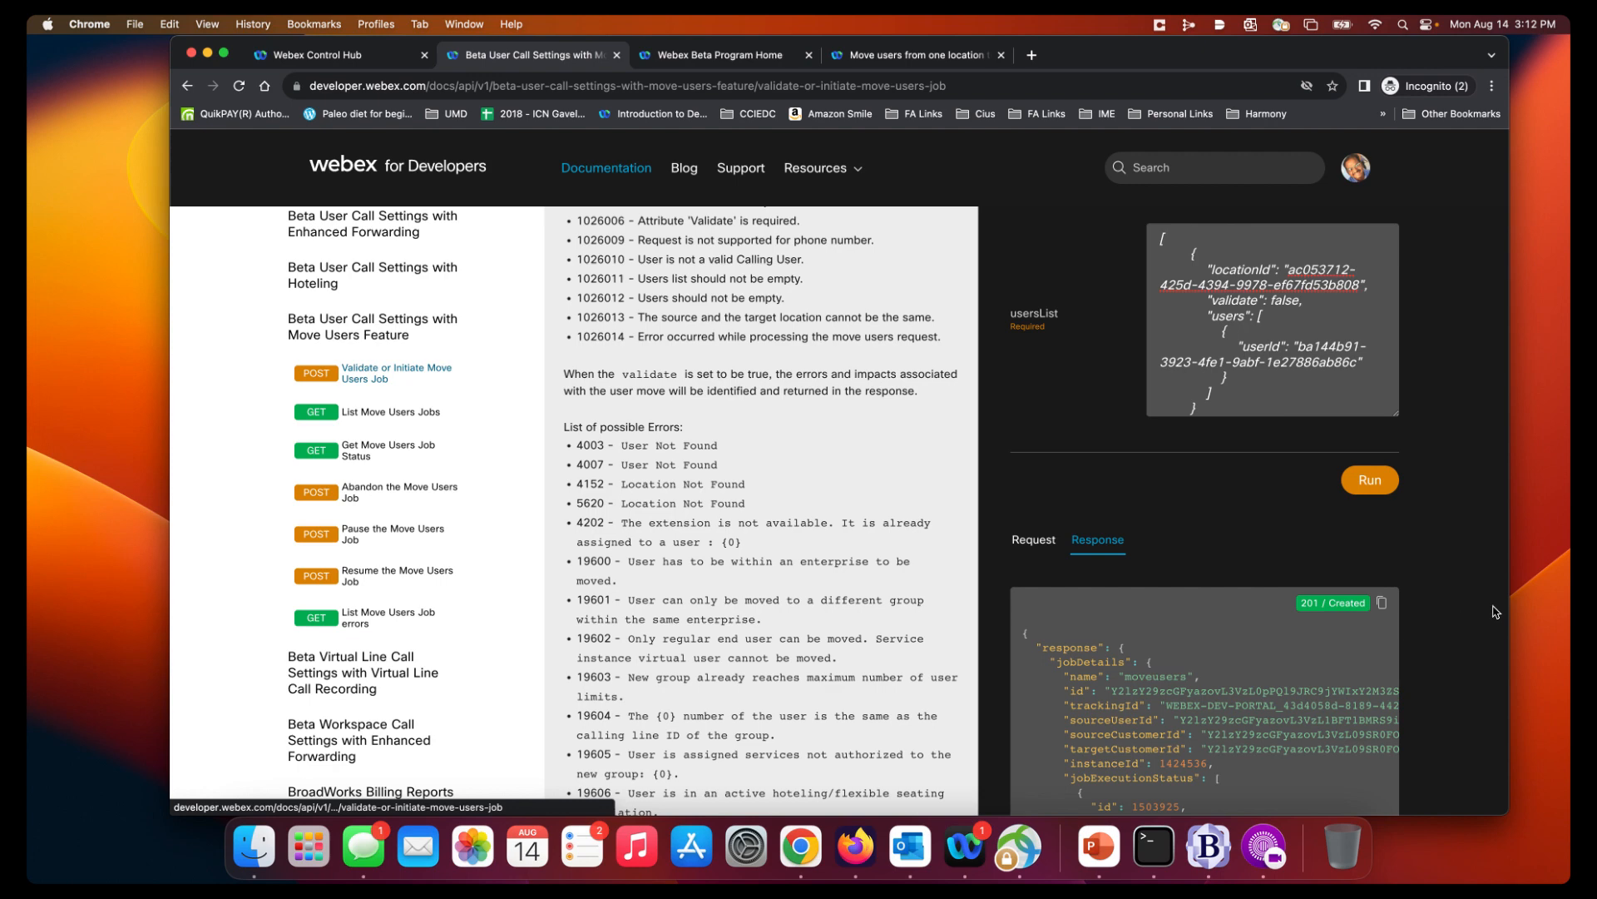
- Review the move job's response details, and reload the user's profile in Control Hub to check the assigned location
{"action": "scroll", "coordinate": [1187, 641], "scroll_direction": "down", "scroll_amount": 4}
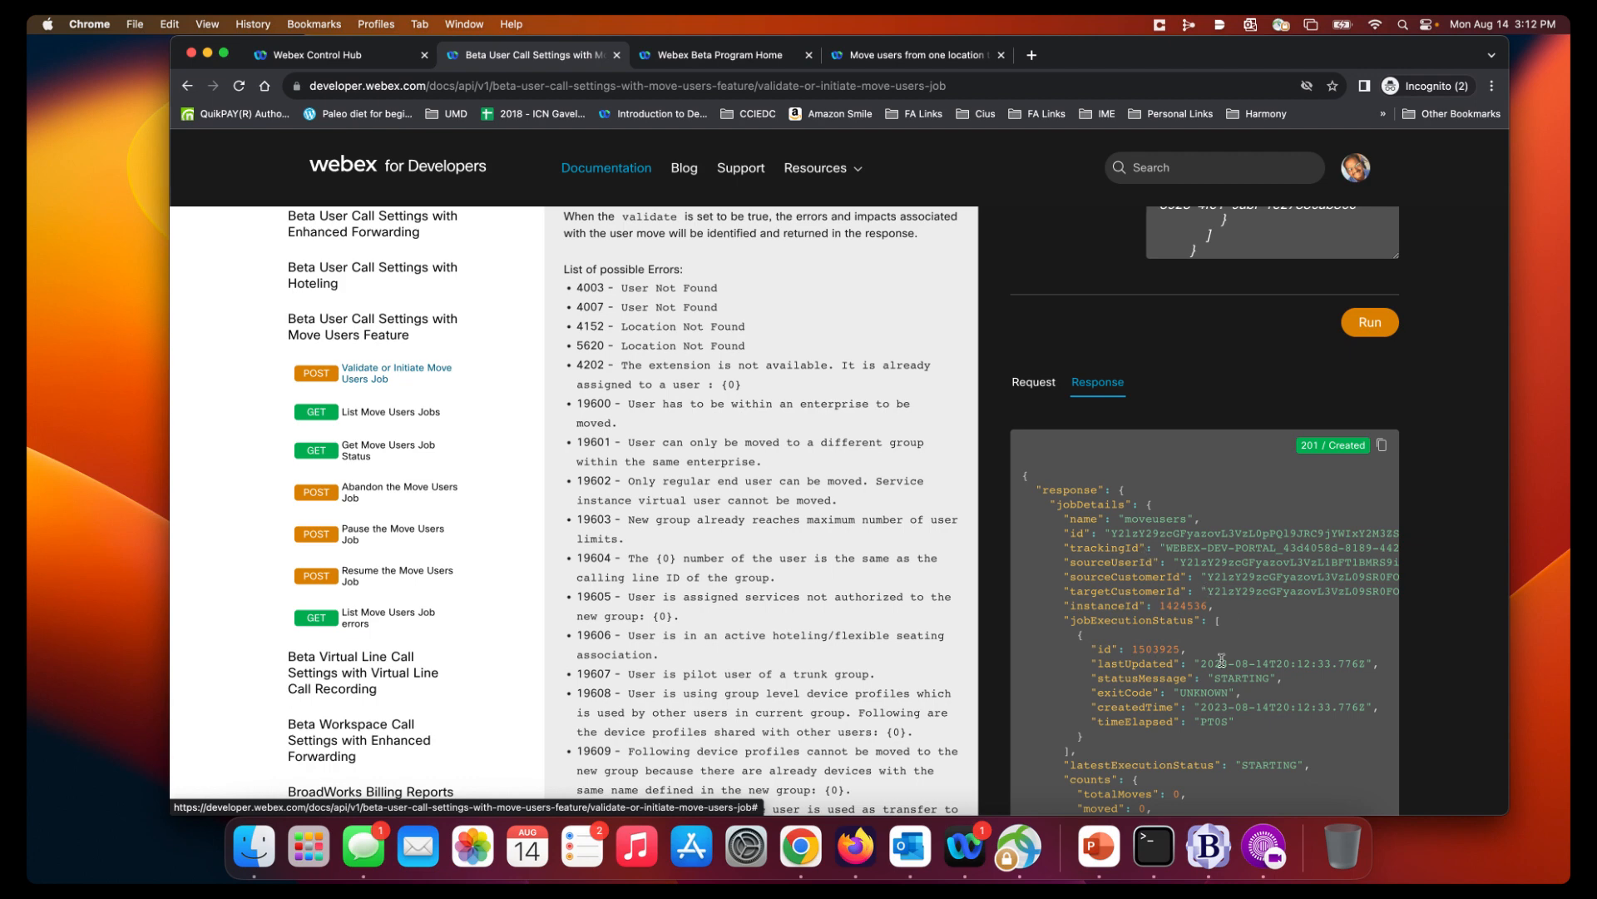
{"action": "left_click", "coordinate": [360, 67]}
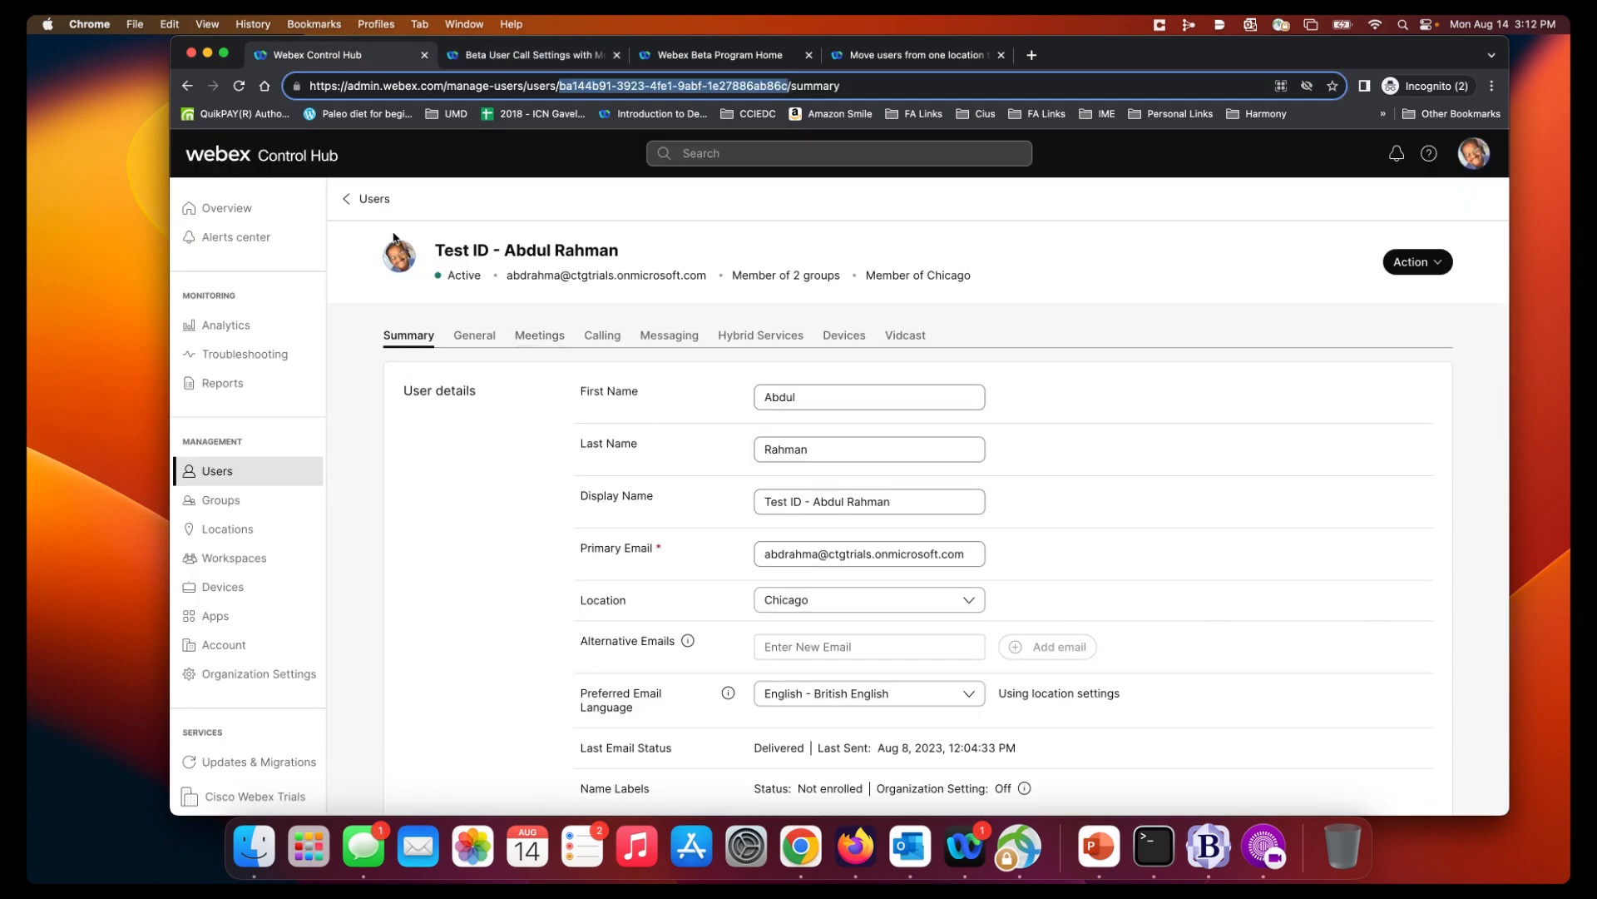
{"action": "left_click", "coordinate": [239, 86]}
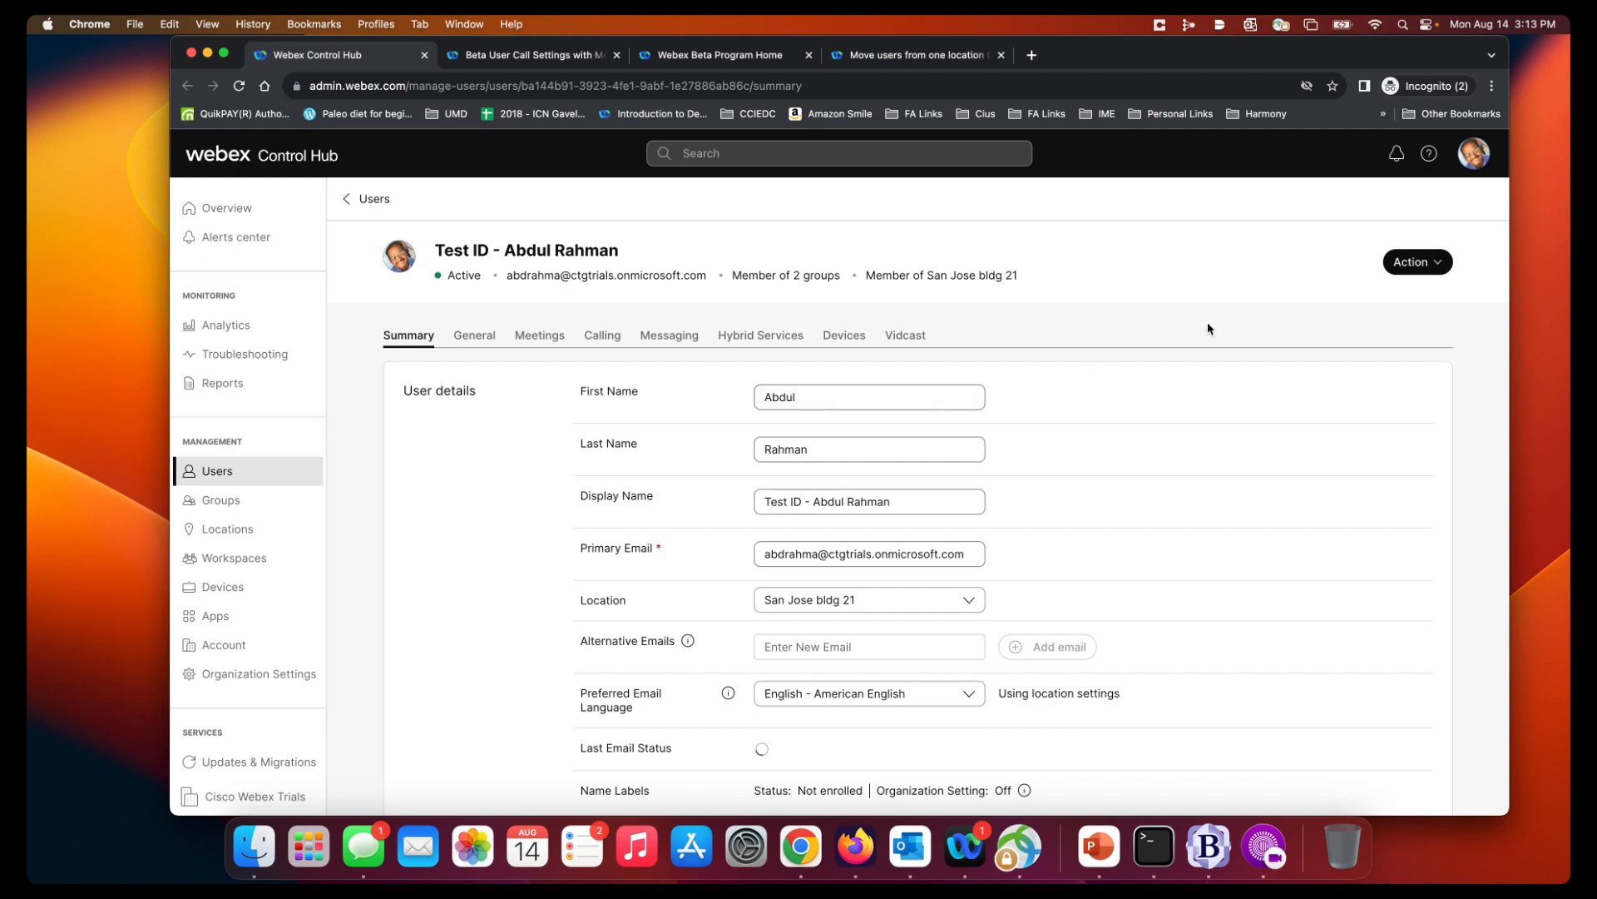
- Open the "Webex Calling - Move calling users" feature page in the Webex Management project of the Webex Beta program
{"action": "left_click", "coordinate": [695, 56]}
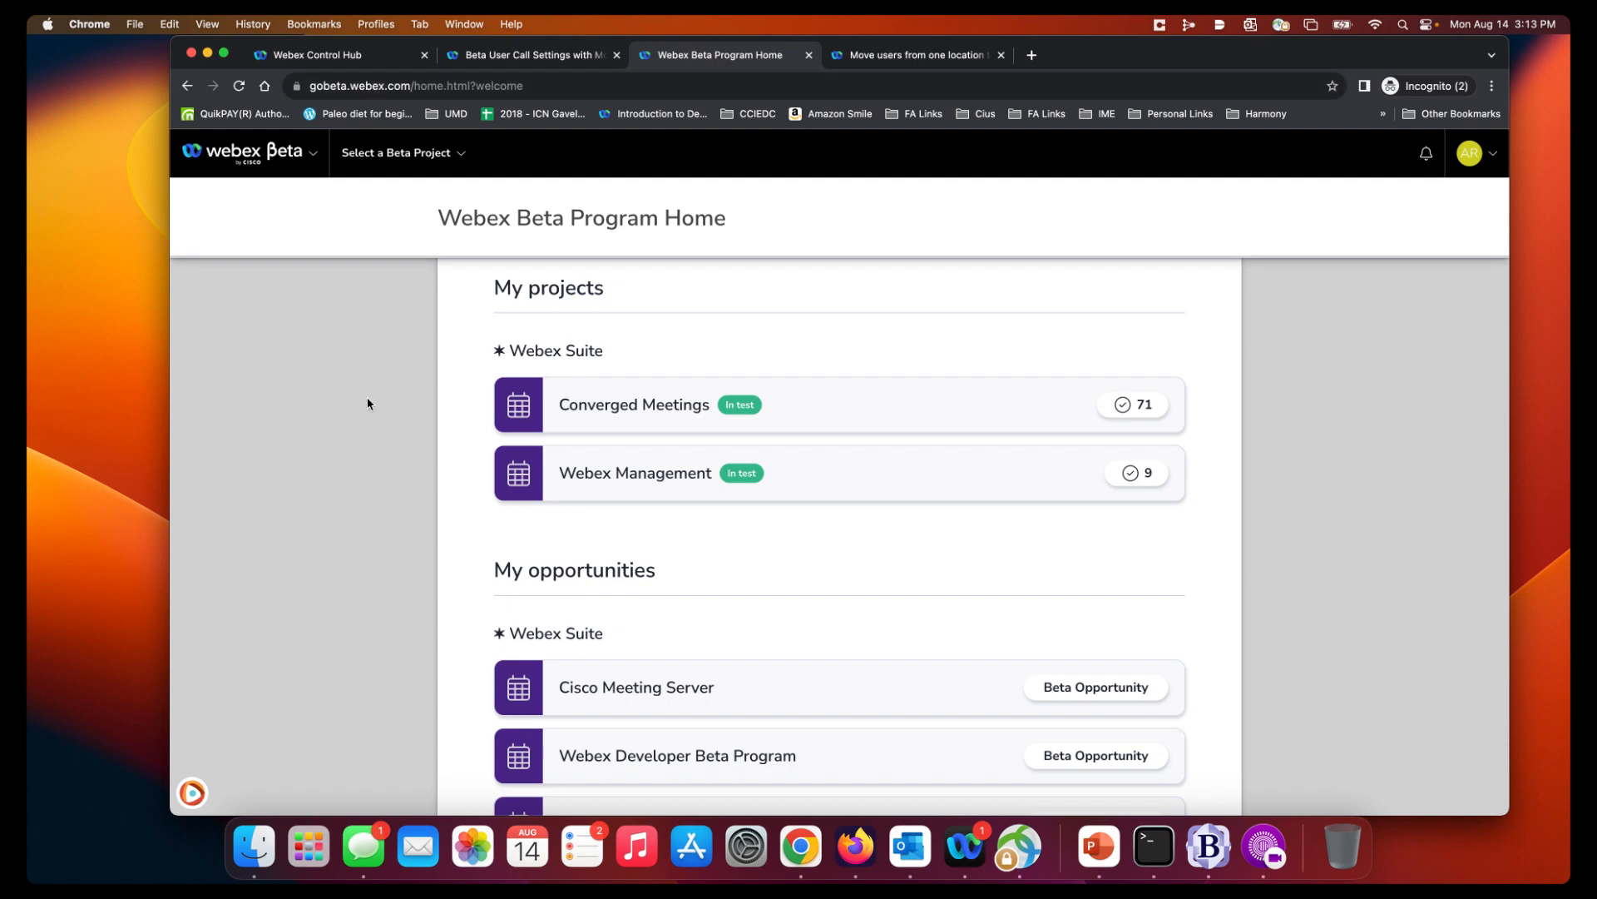
{"action": "left_click", "coordinate": [559, 476]}
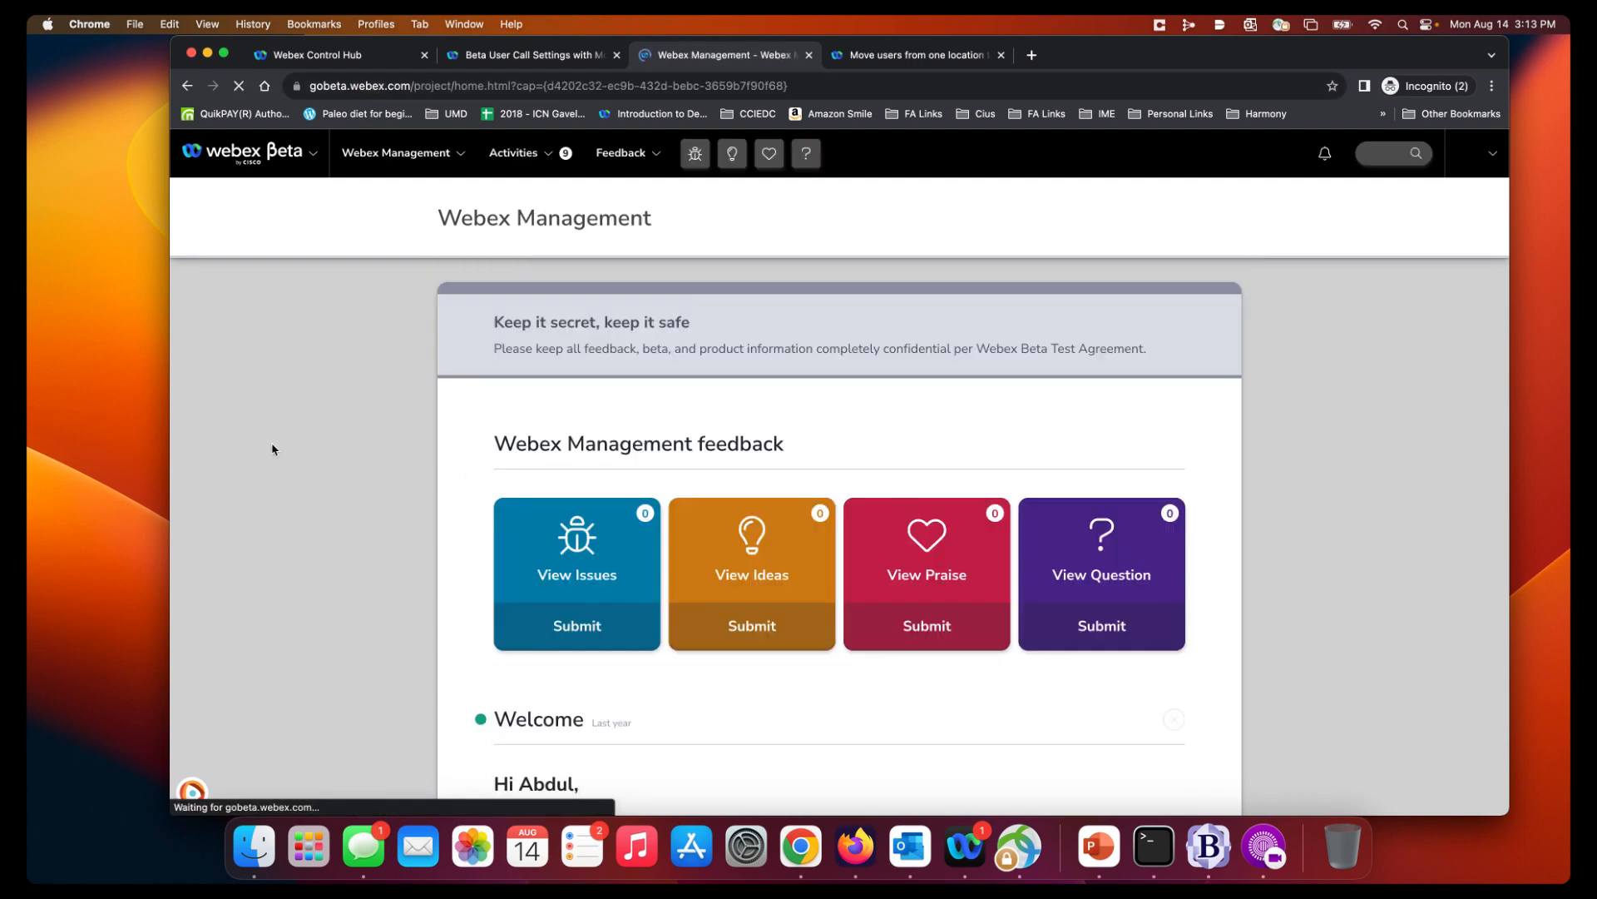
{"action": "left_click", "coordinate": [550, 161]}
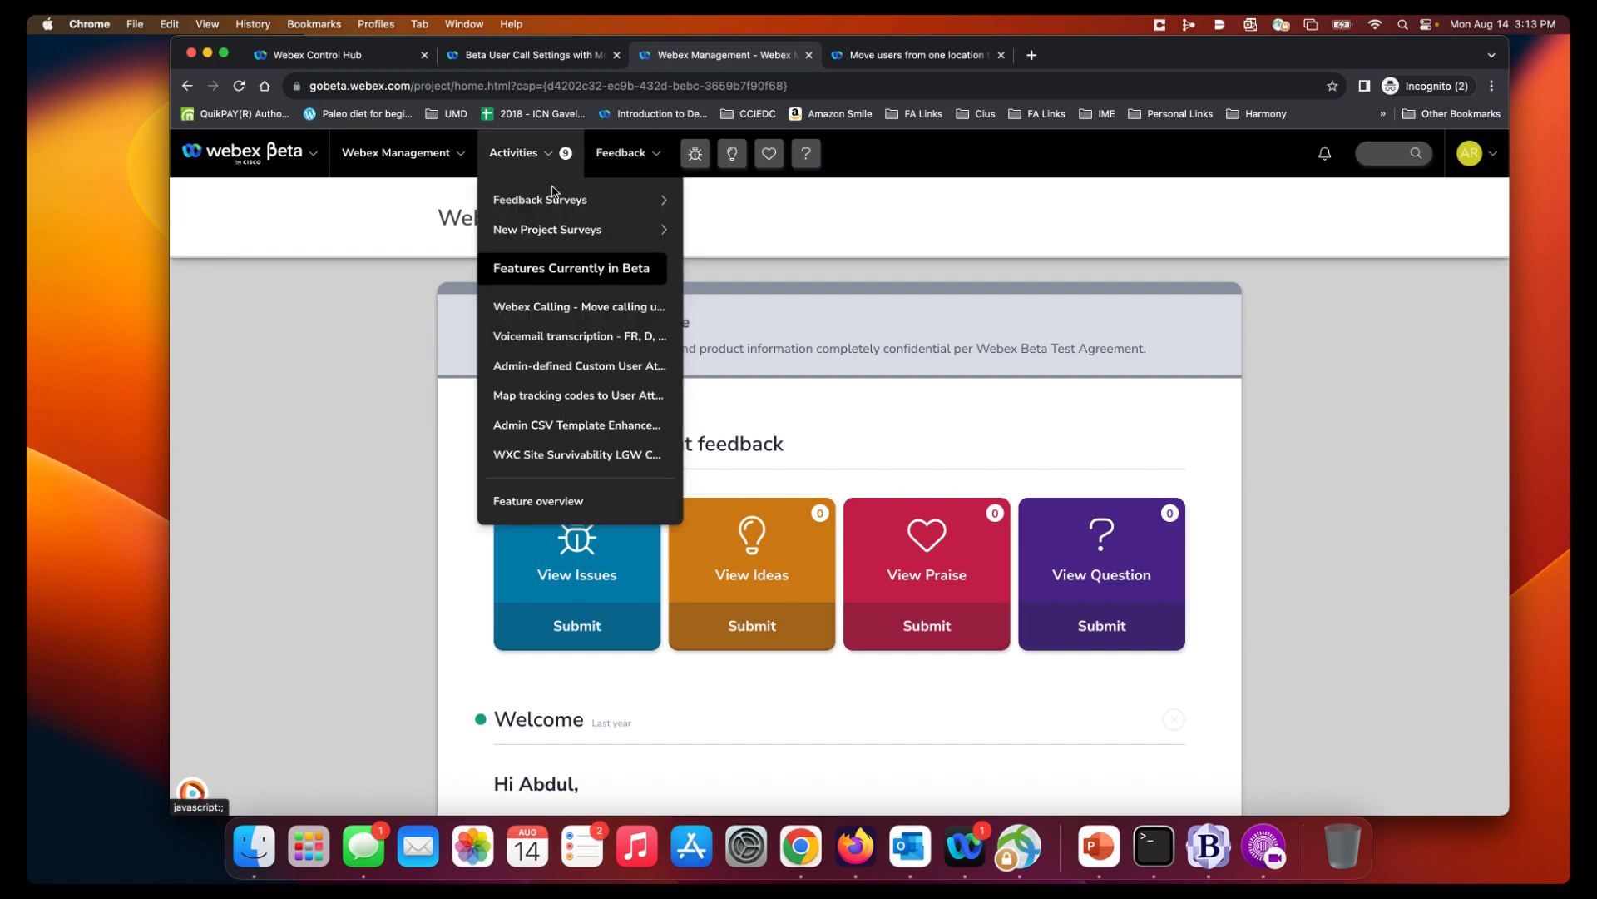
{"action": "left_click", "coordinate": [599, 319]}
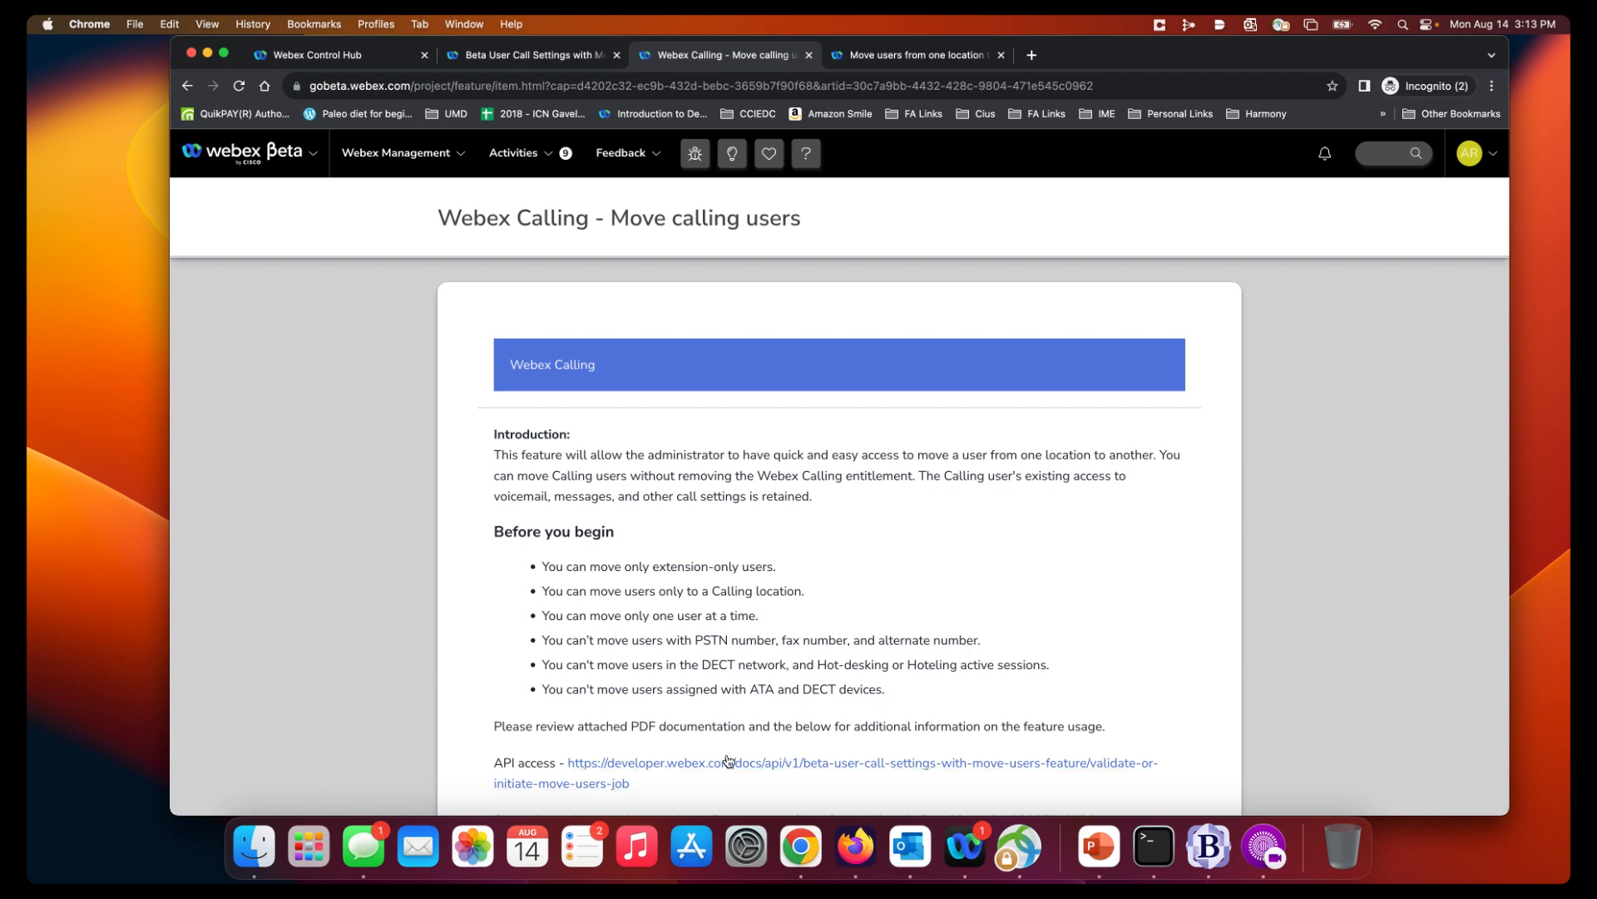
- Review the API link, video link and PDF on the beta feature page, and the Move Calling users article in Help Center
{"action": "scroll", "coordinate": [722, 745], "scroll_direction": "down", "scroll_amount": 2}
{"action": "scroll", "coordinate": [950, 695], "scroll_direction": "down", "scroll_amount": 5}
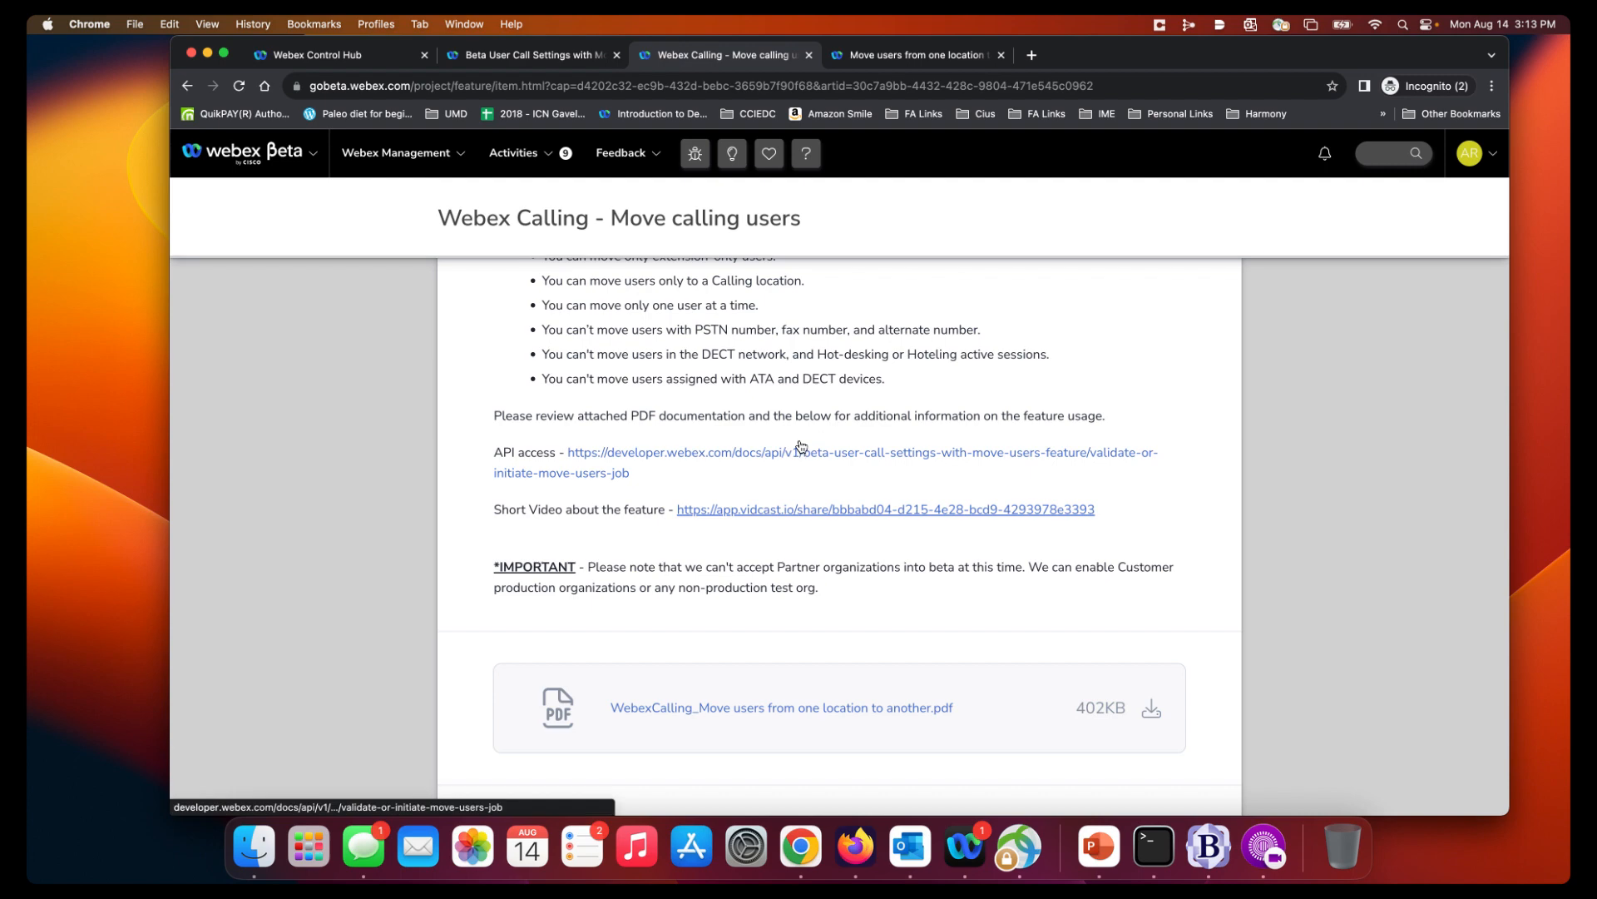
{"action": "left_click", "coordinate": [868, 57]}
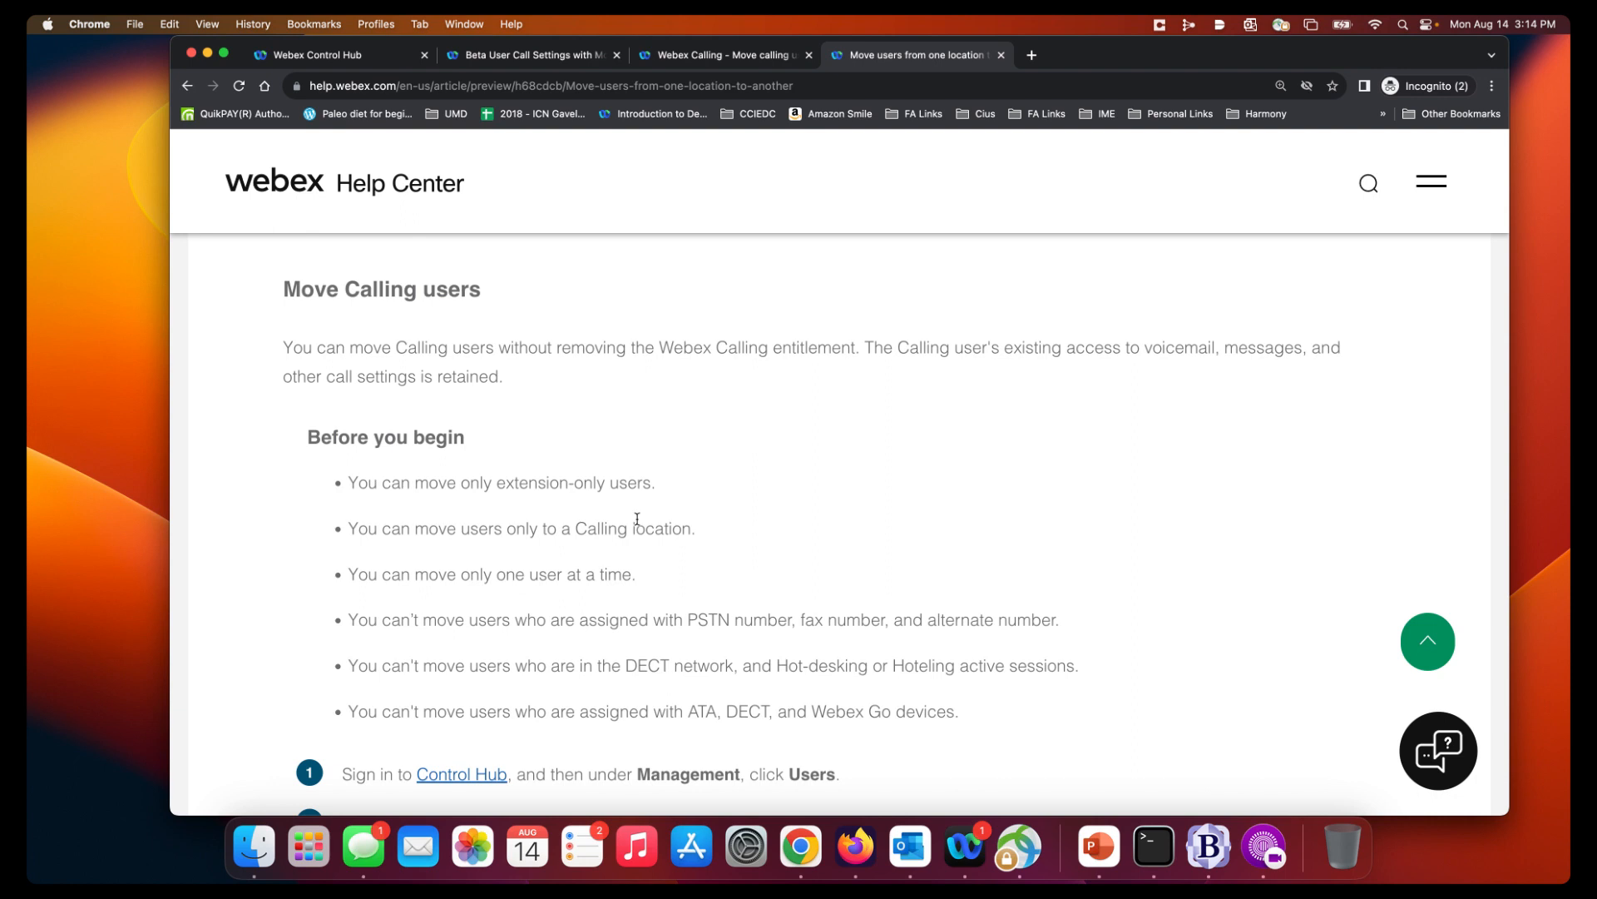
{"action": "left_click", "coordinate": [668, 61]}
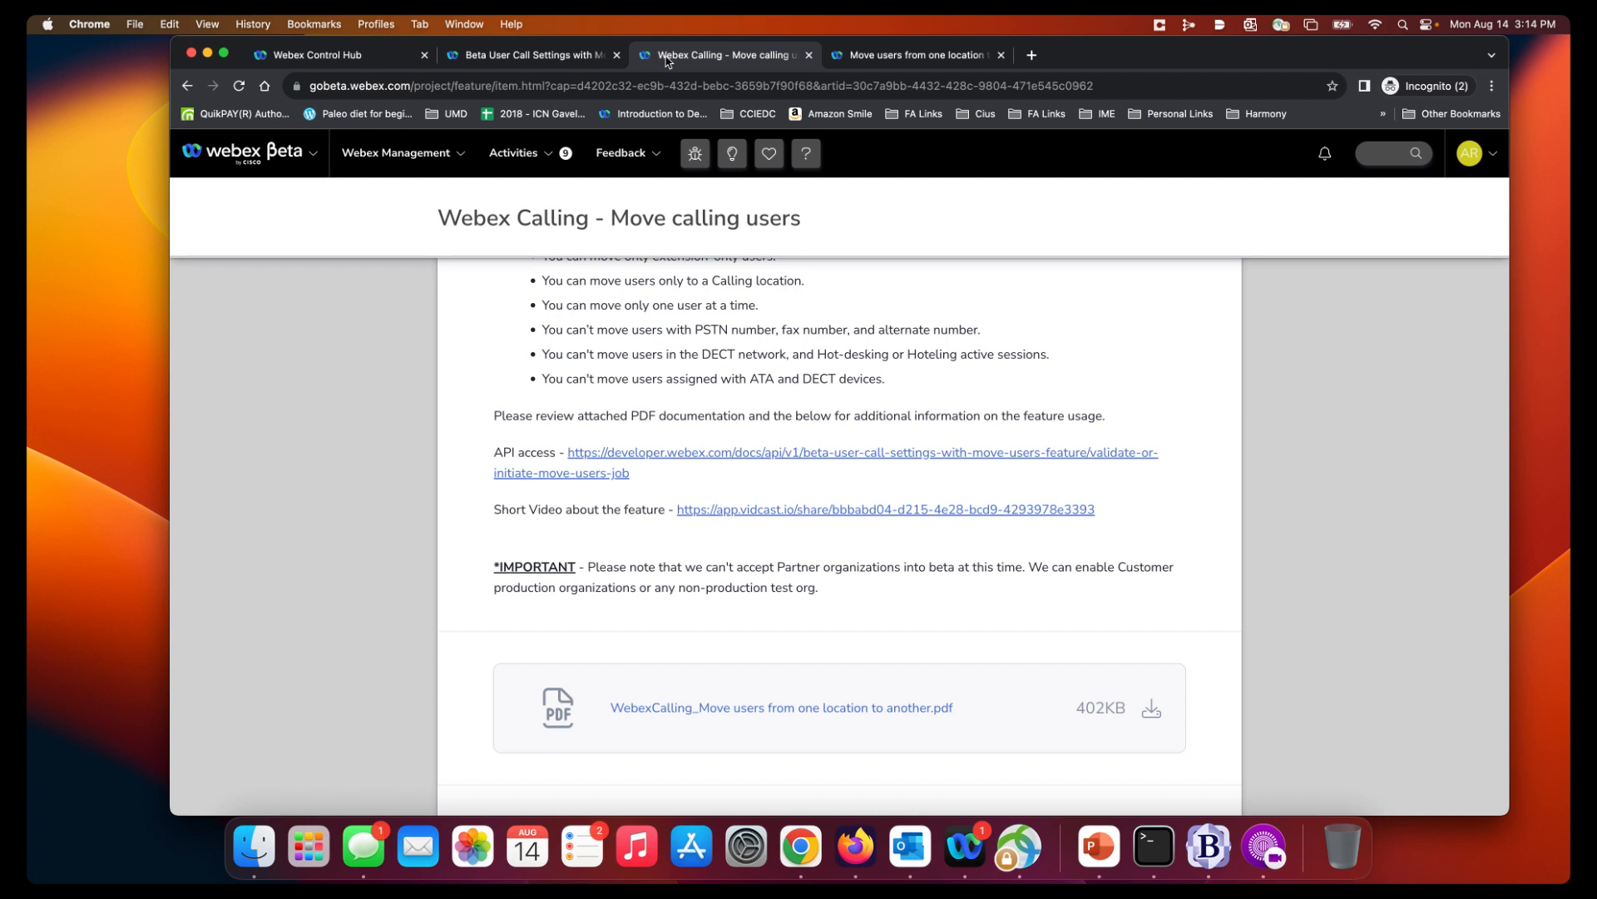